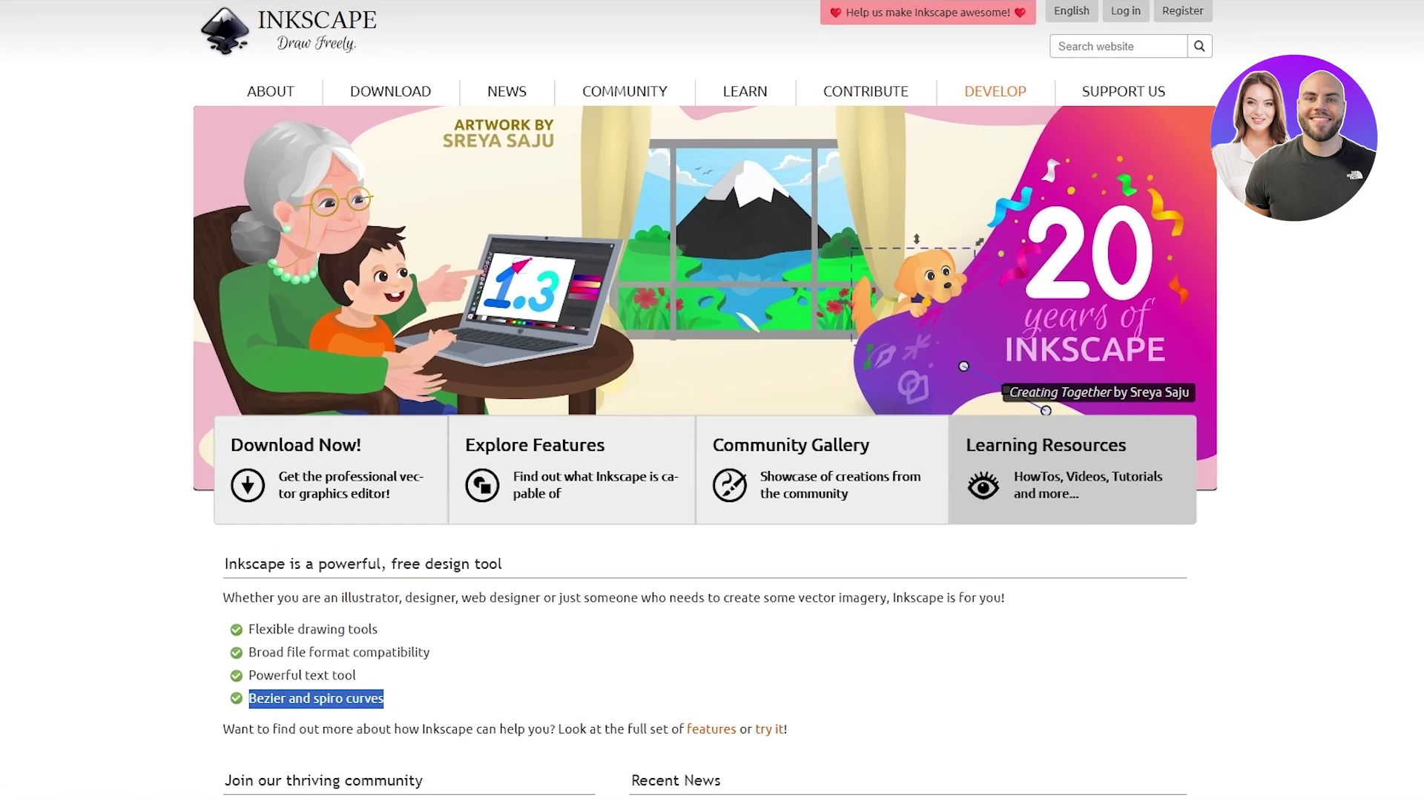
Go to inkscape.org from the Google results to reach its DOWNLOAD menu
{"action": "scroll", "coordinate": [712, 401], "scroll_direction": "down", "scroll_amount": 9}
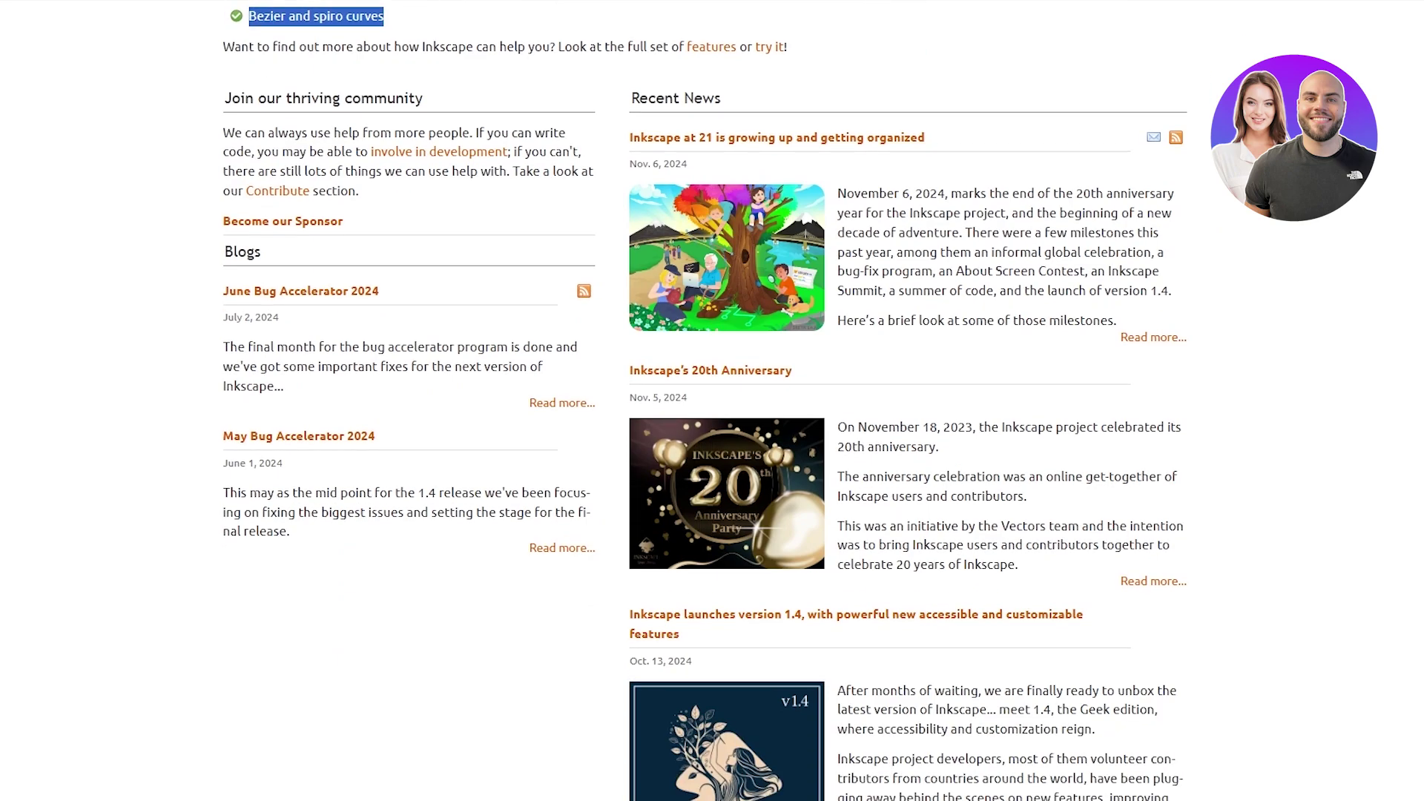
{"action": "scroll", "coordinate": [712, 401], "scroll_direction": "up", "scroll_amount": 9}
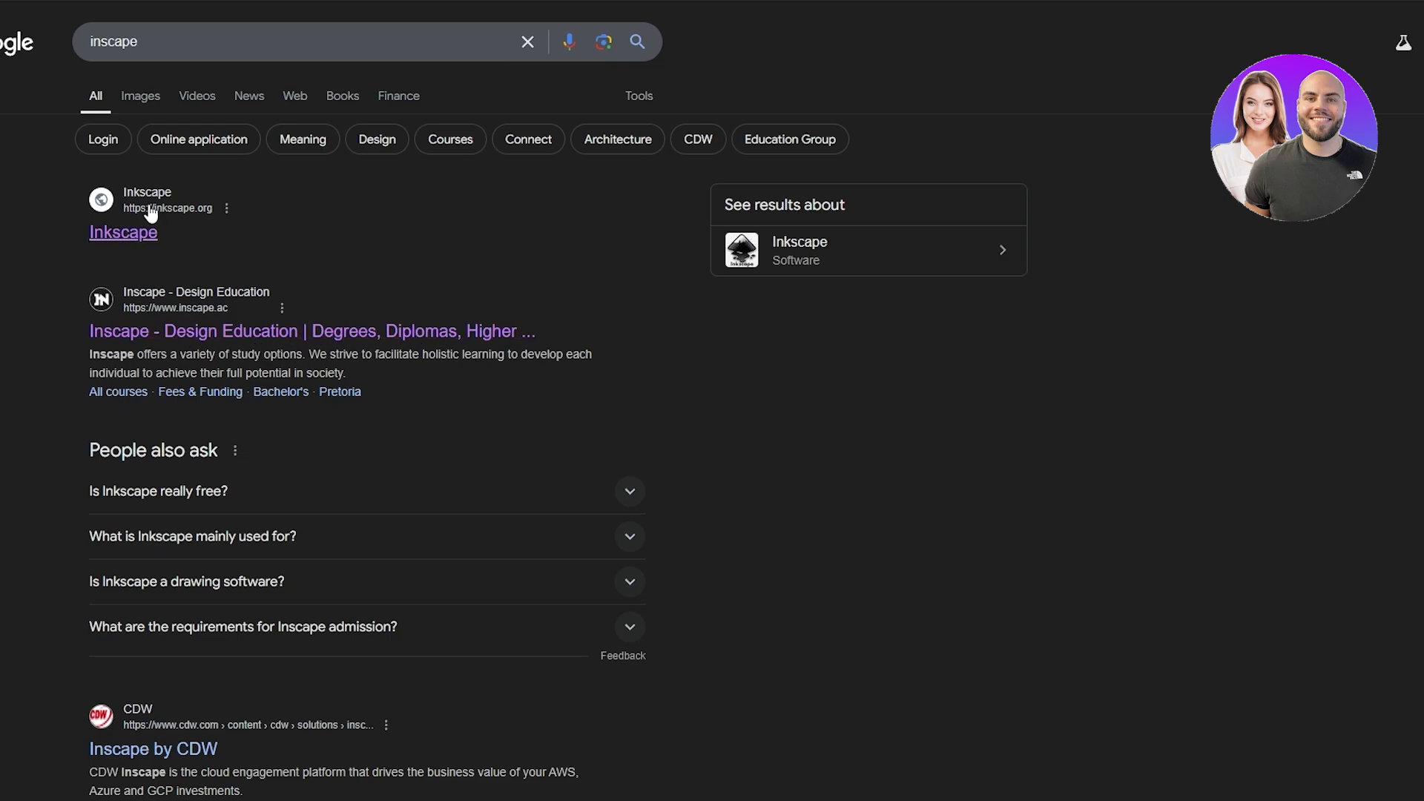
{"action": "left_click", "coordinate": [132, 236]}
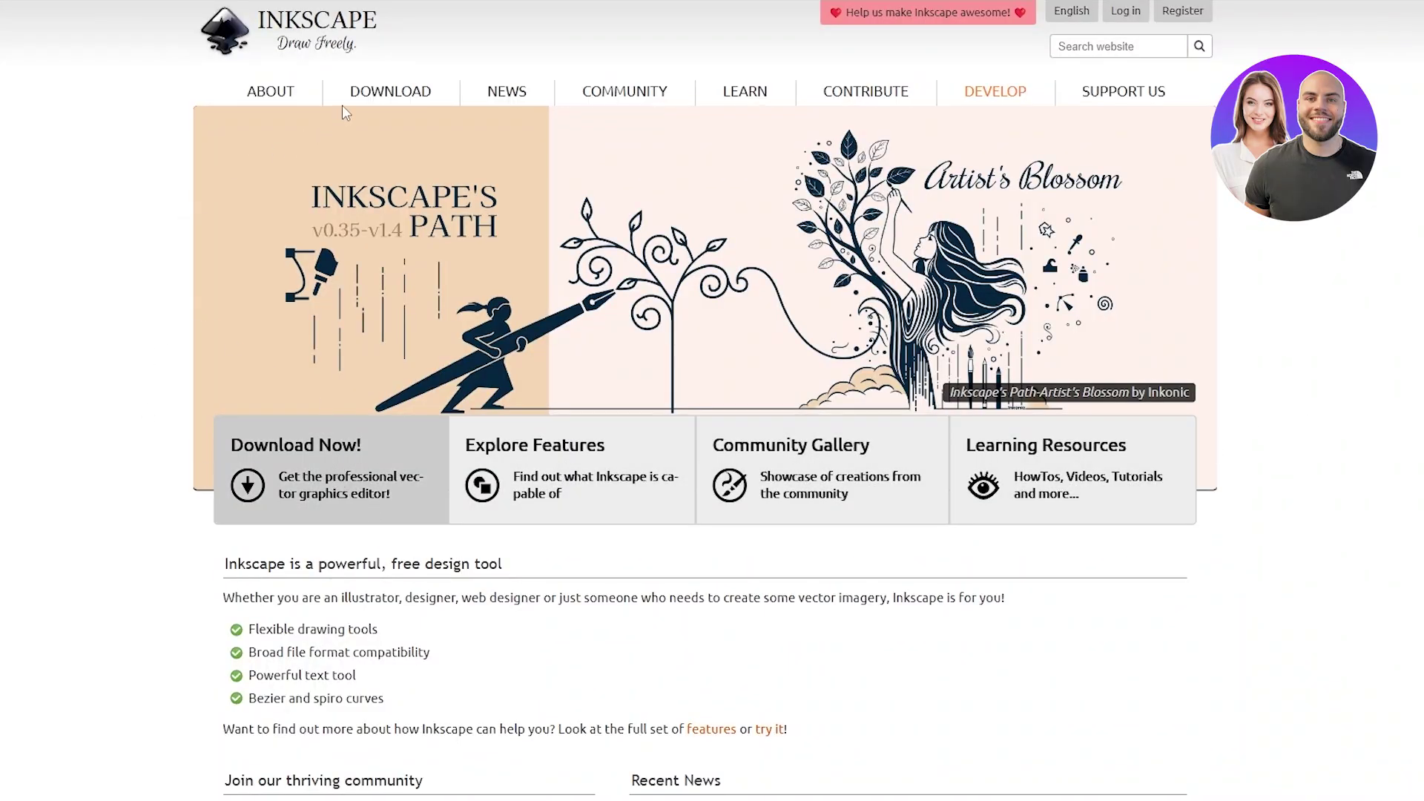
{"action": "mouse_move", "coordinate": [354, 98]}
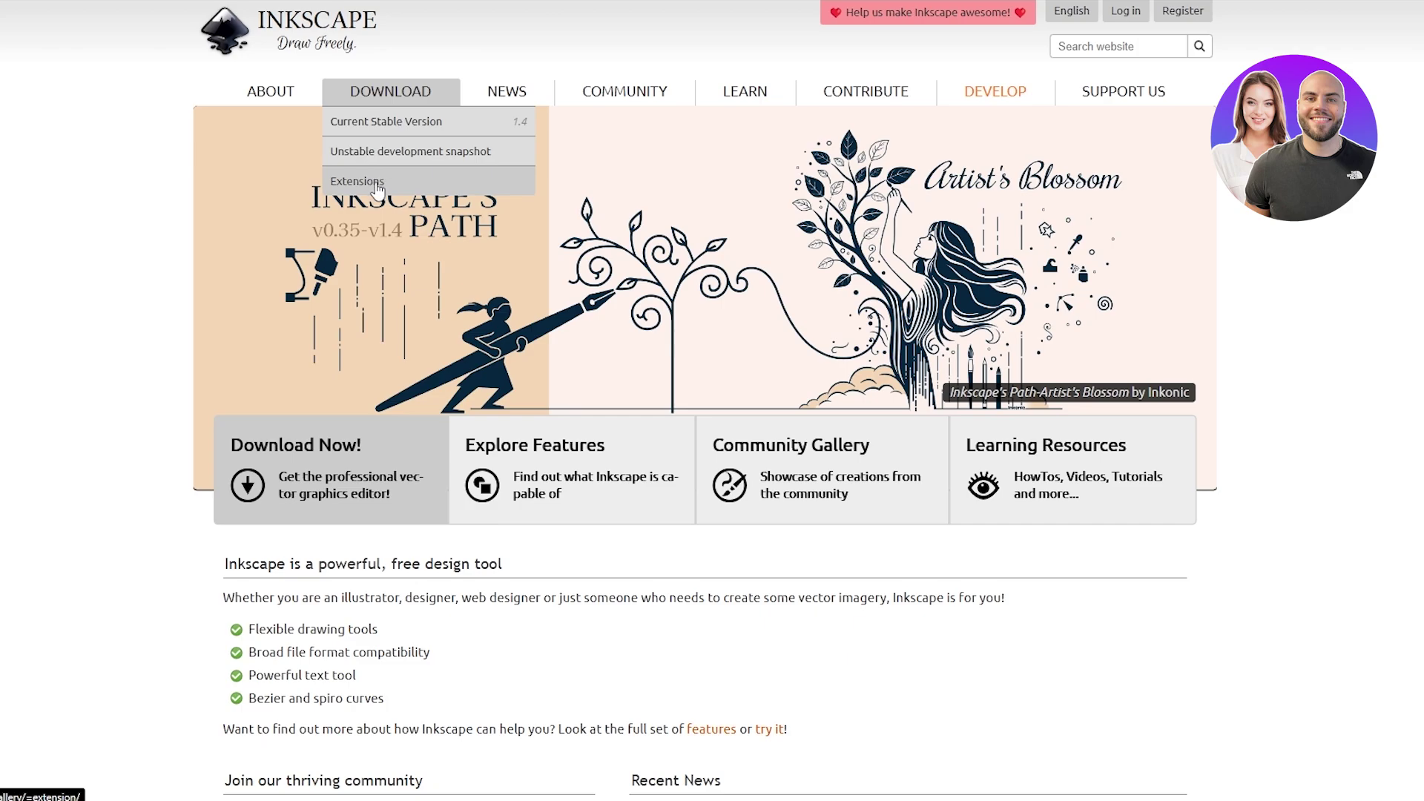
Download the Inkscape 1.4 64-bit MSI installer from the Current Stable Version page and show the downloads list
{"action": "left_click", "coordinate": [387, 126]}
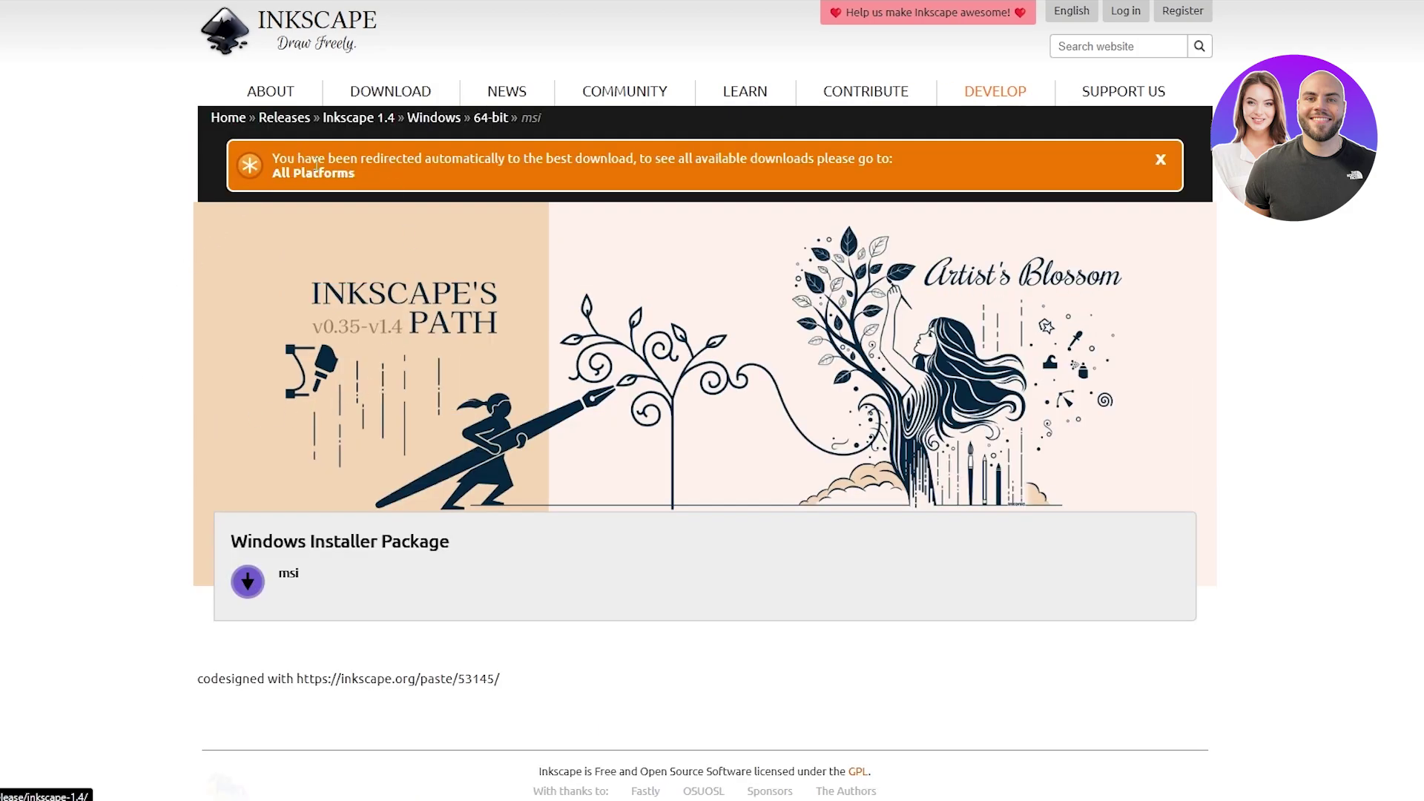
{"action": "scroll", "coordinate": [553, 258], "scroll_direction": "down", "scroll_amount": 1}
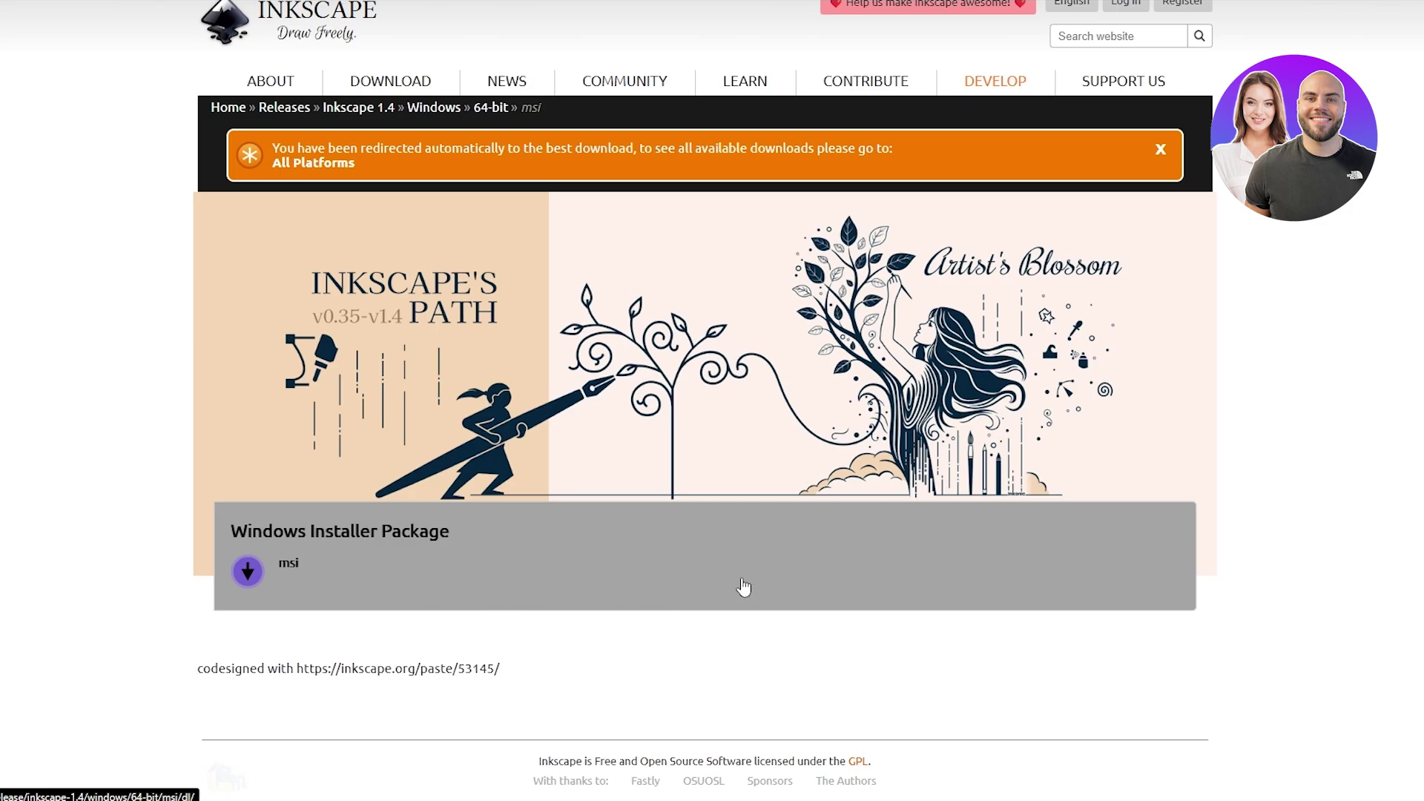
{"action": "scroll", "coordinate": [744, 590], "scroll_direction": "up", "scroll_amount": 1}
{"action": "key", "text": "ctrl+j"}
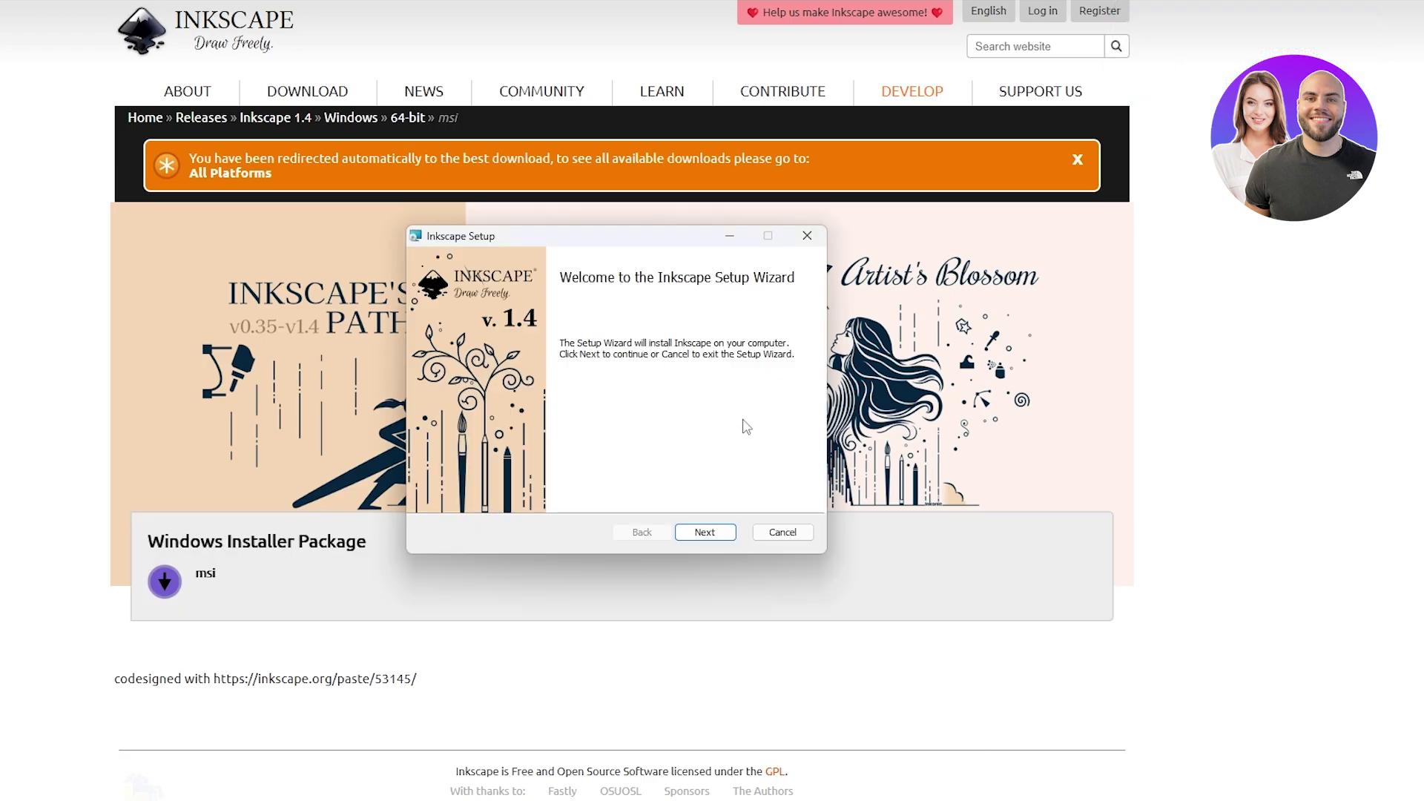
Run the Inkscape 1.4 setup wizard with the default features through to Finish
{"action": "mouse_move", "coordinate": [586, 238]}
{"action": "left_mouse_down"}
{"action": "mouse_move", "coordinate": [570, 235]}
{"action": "mouse_move", "coordinate": [581, 221]}
{"action": "left_mouse_up"}
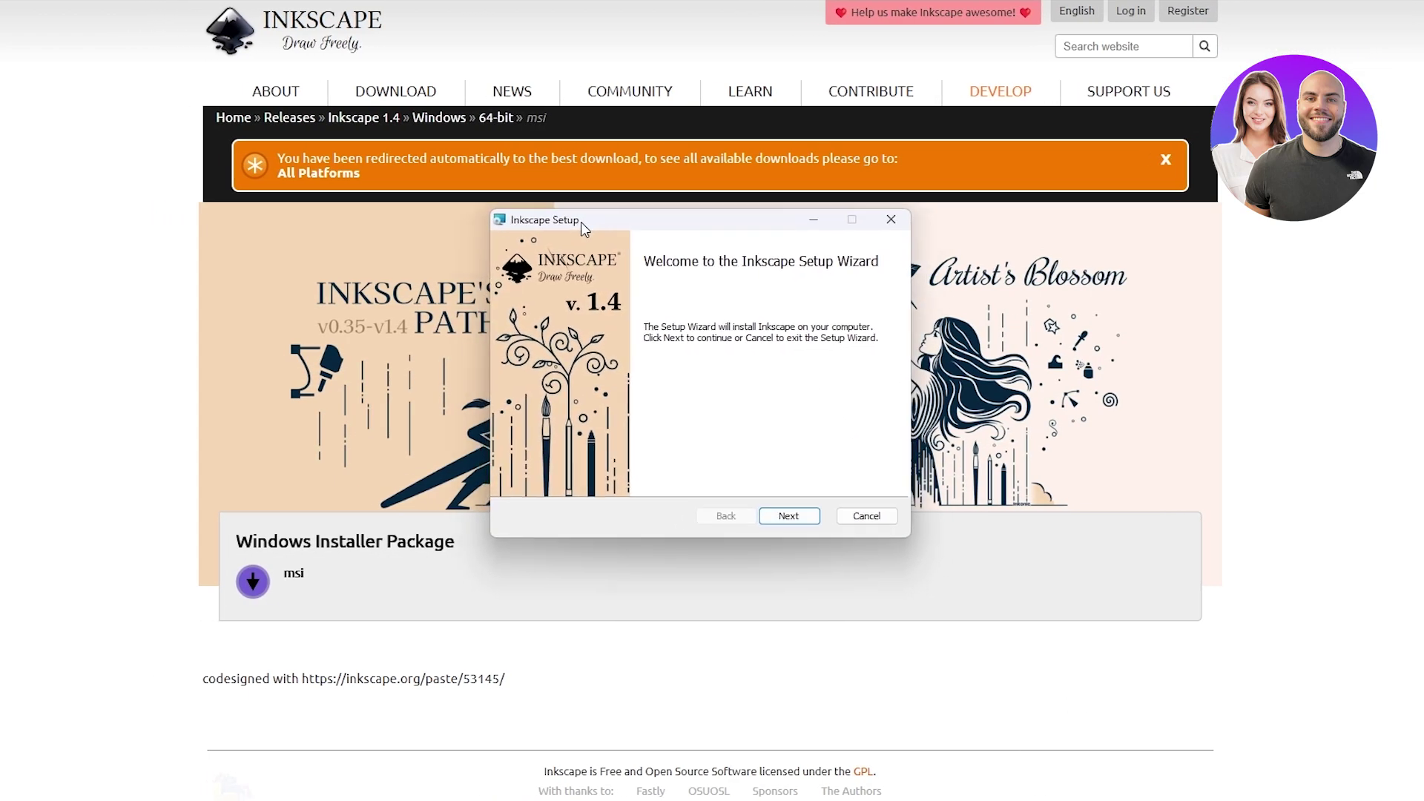
{"action": "left_click", "coordinate": [790, 518]}
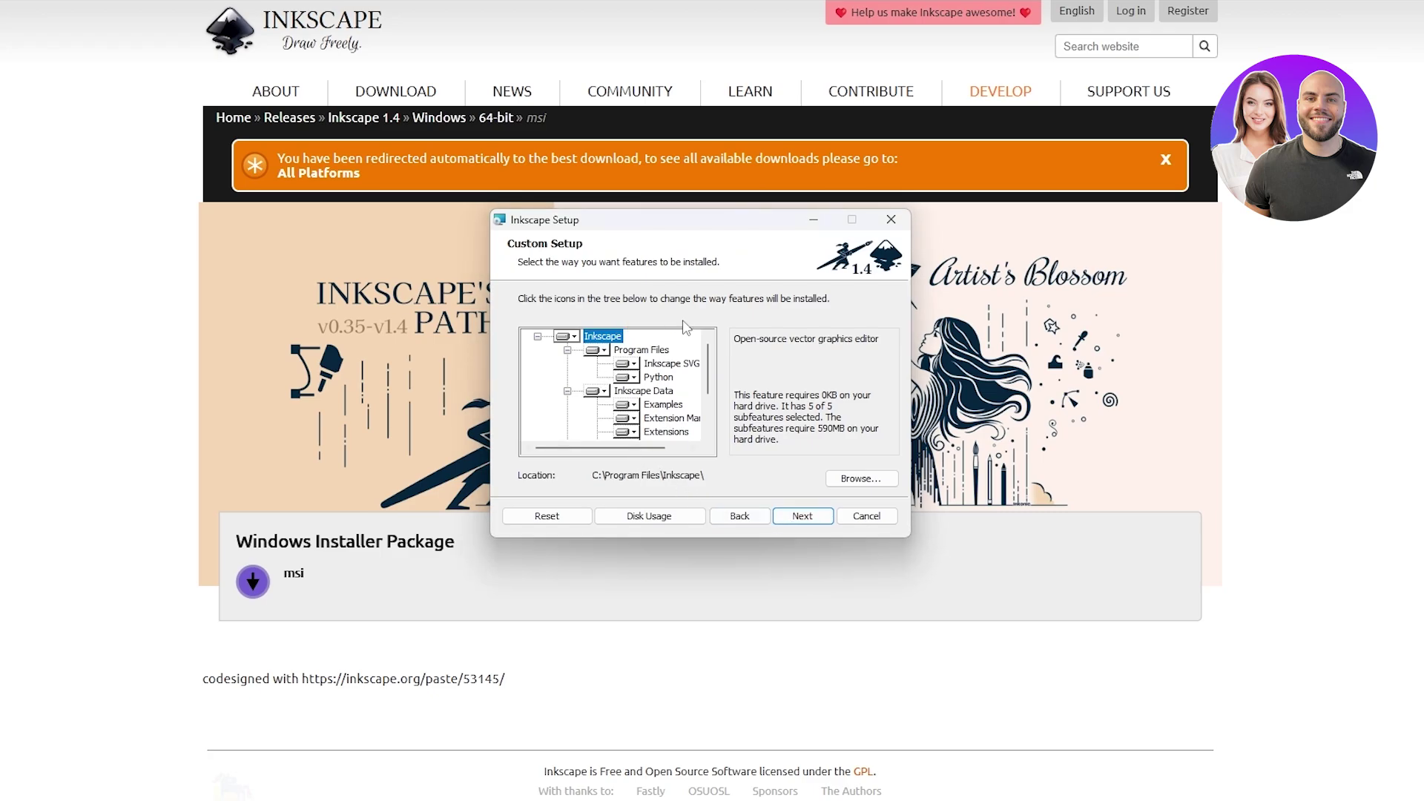
{"action": "scroll", "coordinate": [649, 436], "scroll_direction": "down", "scroll_amount": 2}
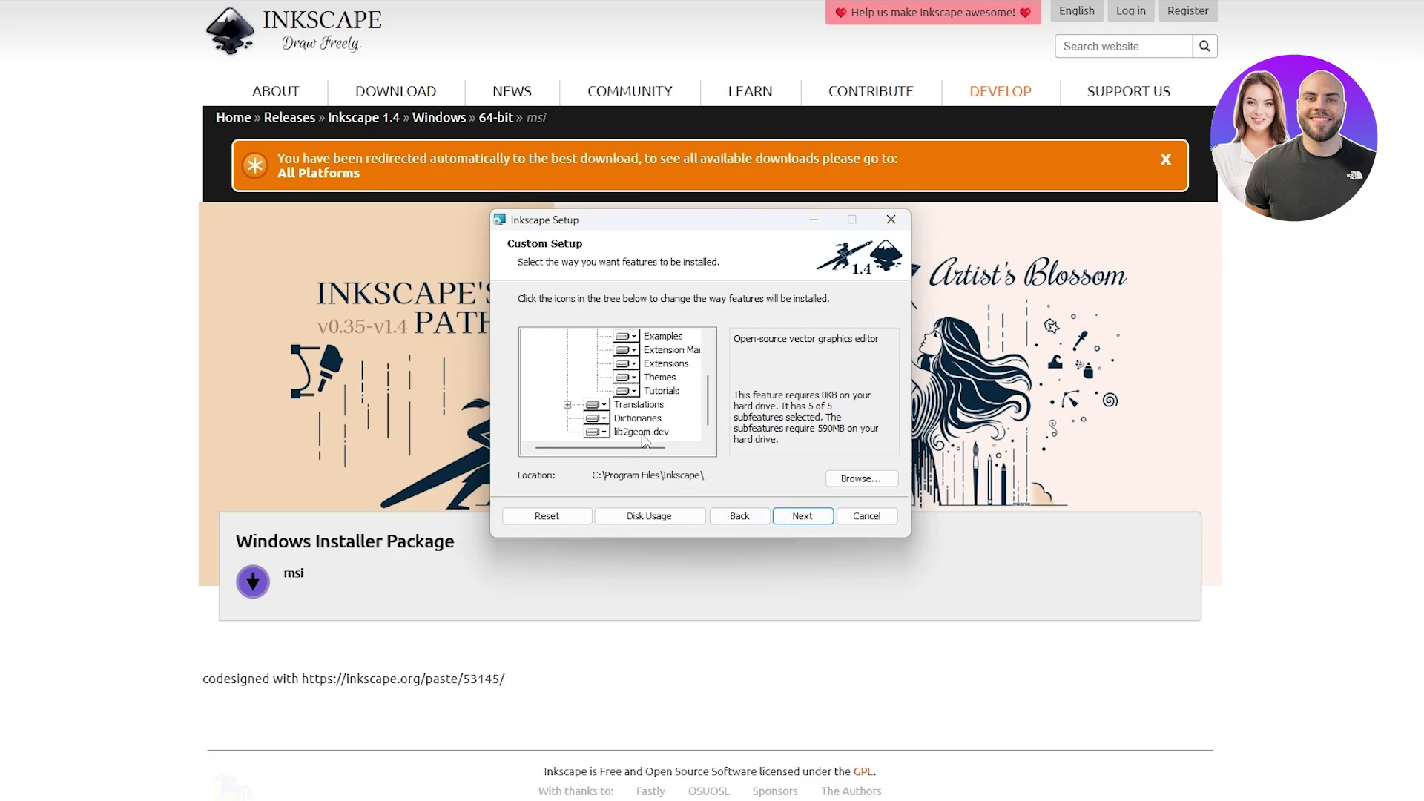
{"action": "scroll", "coordinate": [635, 438], "scroll_direction": "up", "scroll_amount": 2}
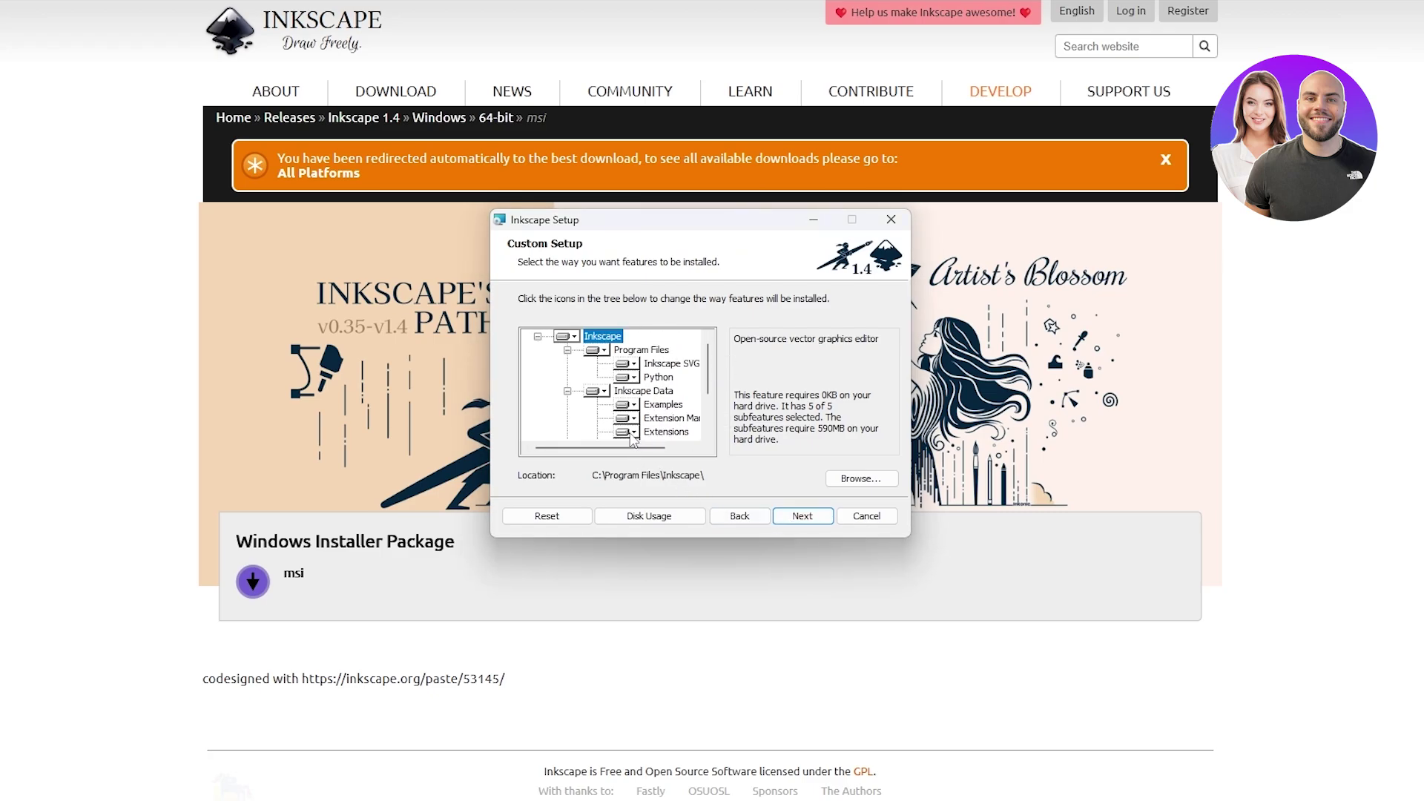
{"action": "left_click", "coordinate": [803, 524]}
{"action": "left_click", "coordinate": [803, 523]}
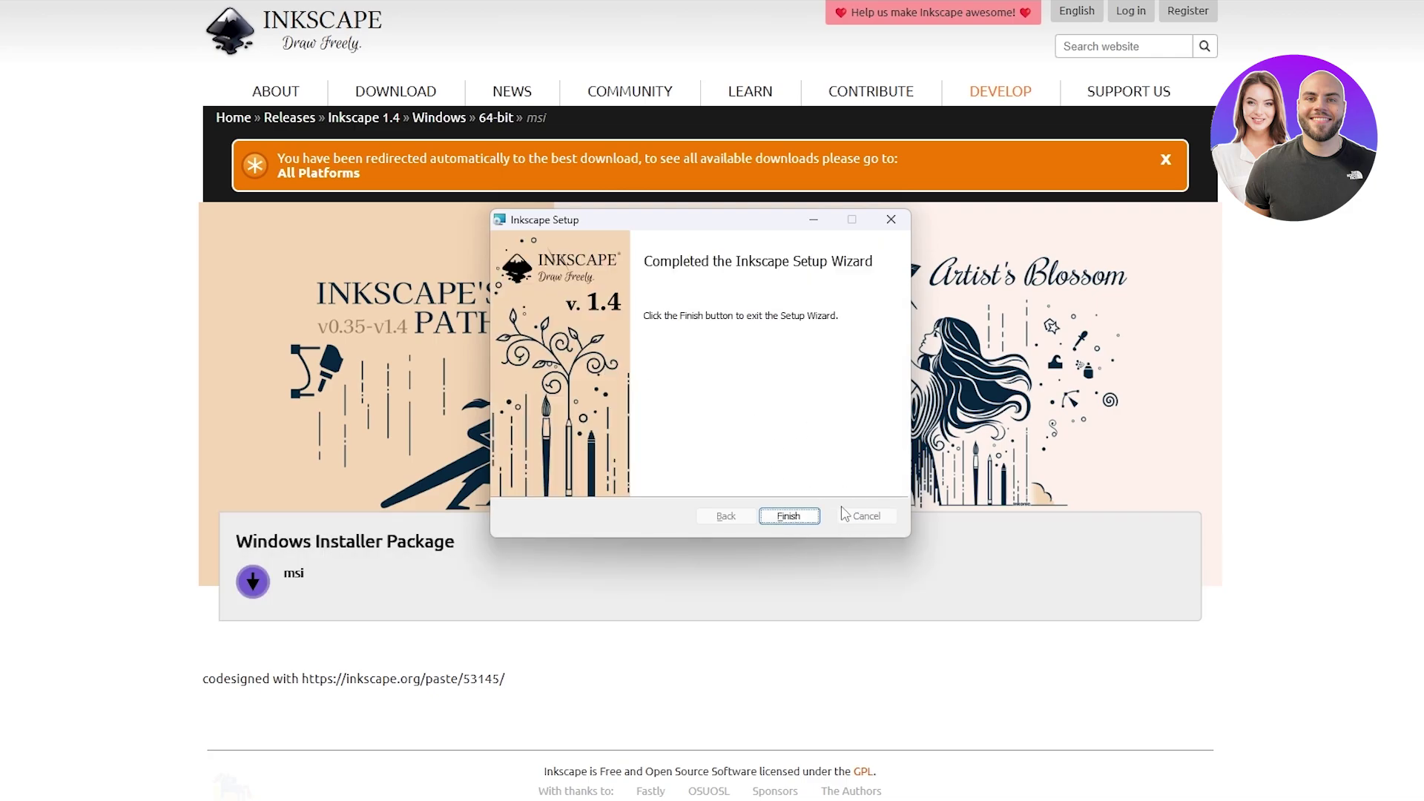
{"action": "left_click", "coordinate": [788, 516]}
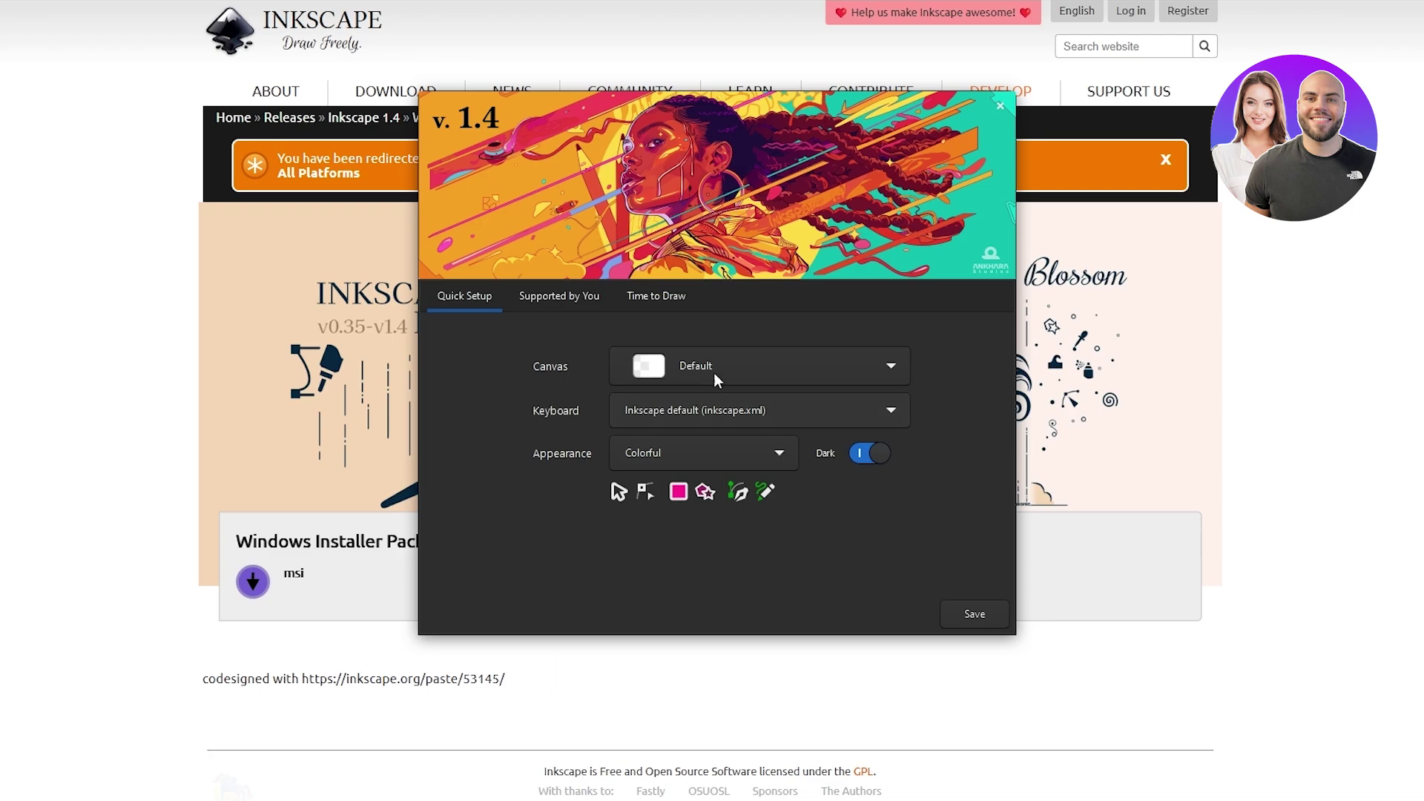
Set the canvas to Dark Checkerboard and keep the Inkscape default keyboard shortcuts
{"action": "left_click", "coordinate": [826, 363]}
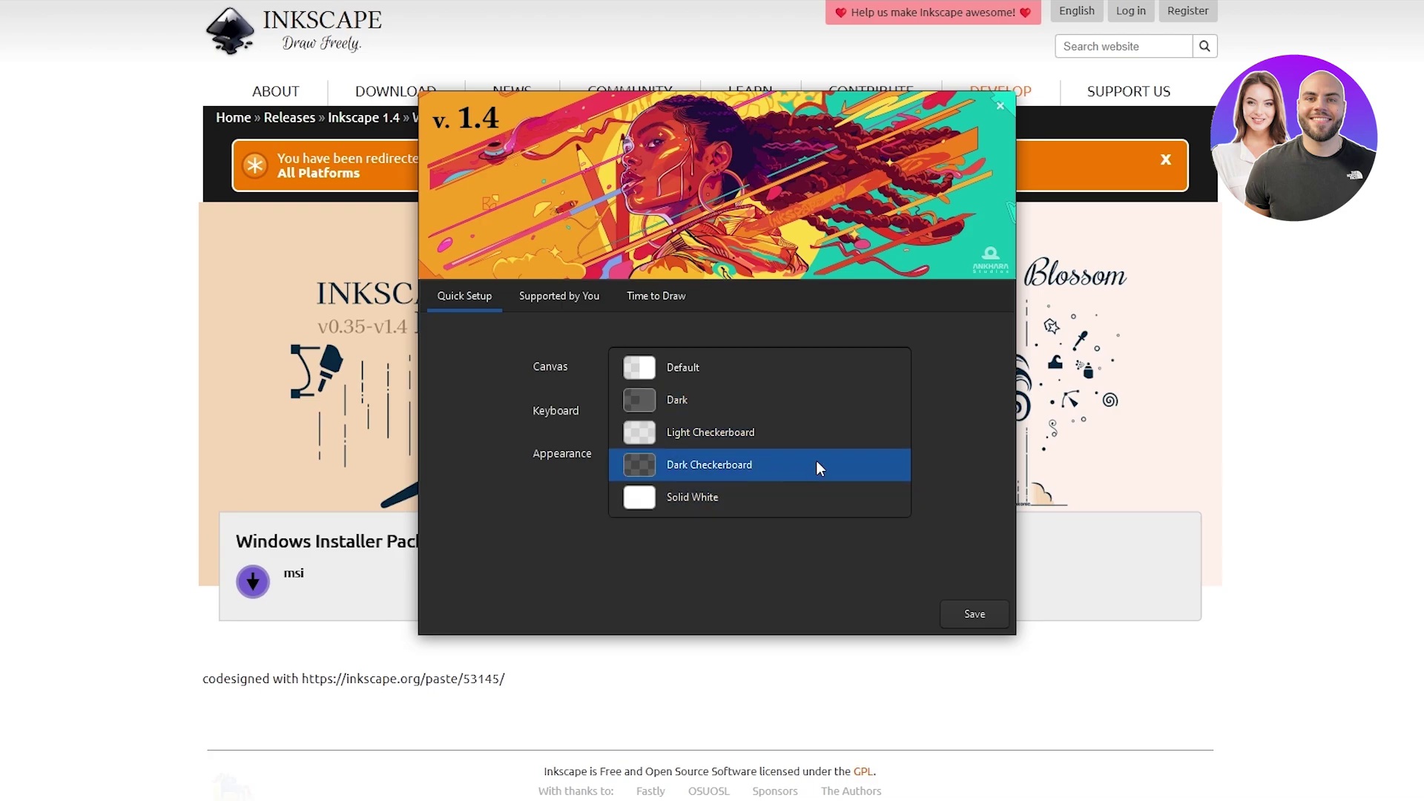
{"action": "left_click", "coordinate": [888, 467]}
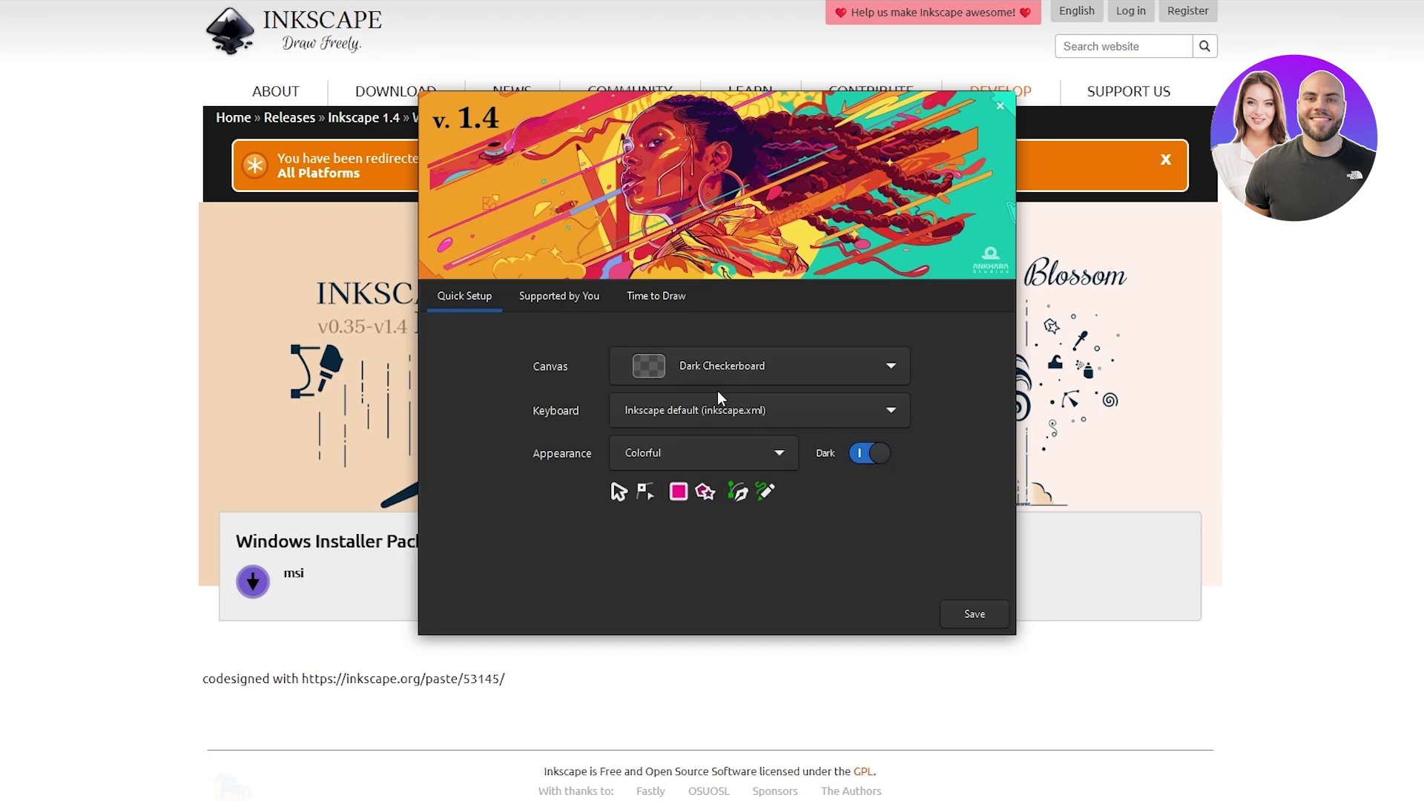
{"action": "left_click", "coordinate": [641, 421]}
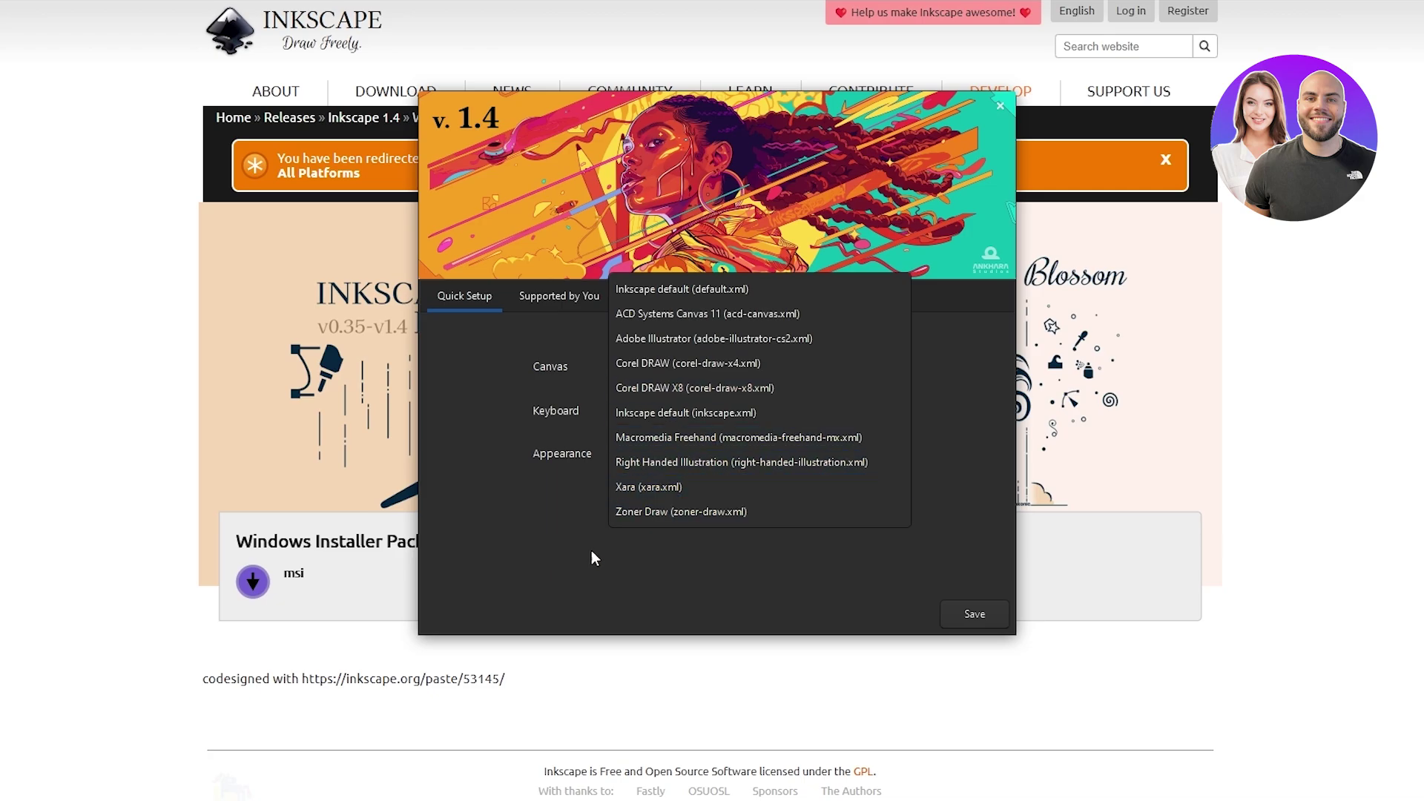
{"action": "left_click", "coordinate": [518, 465]}
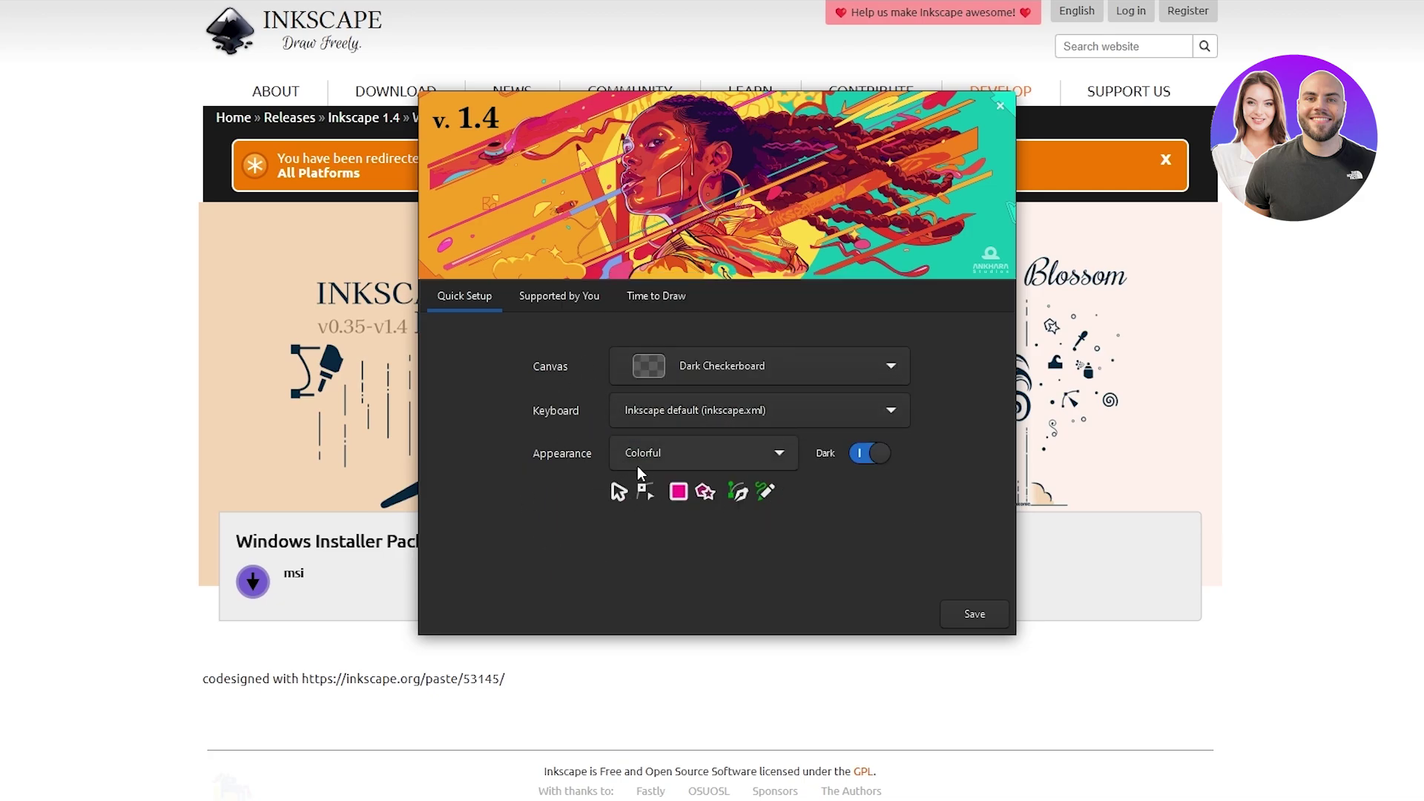
Preview the Grayscale and Classic Symbolic appearance options
{"action": "left_click", "coordinate": [767, 464]}
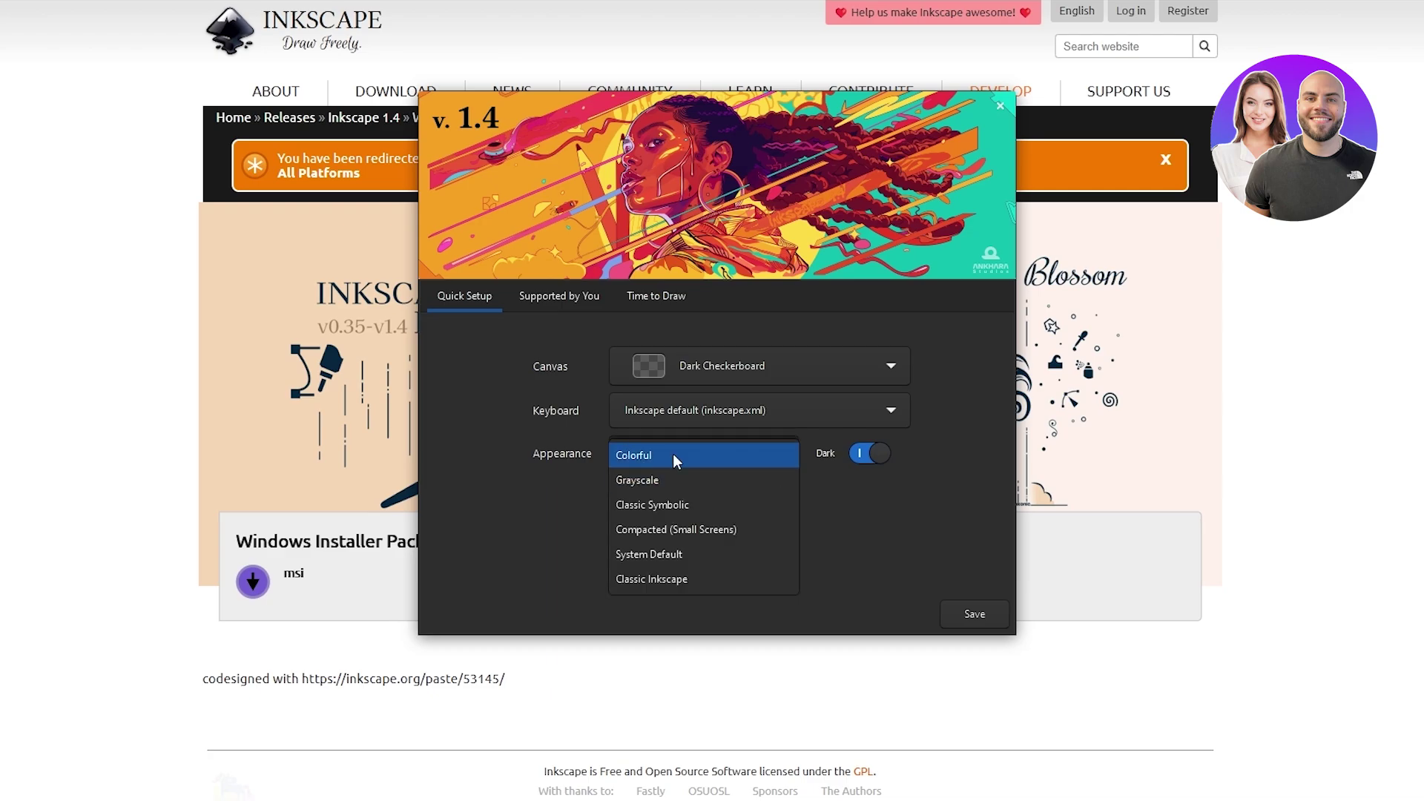
{"action": "left_click", "coordinate": [519, 486]}
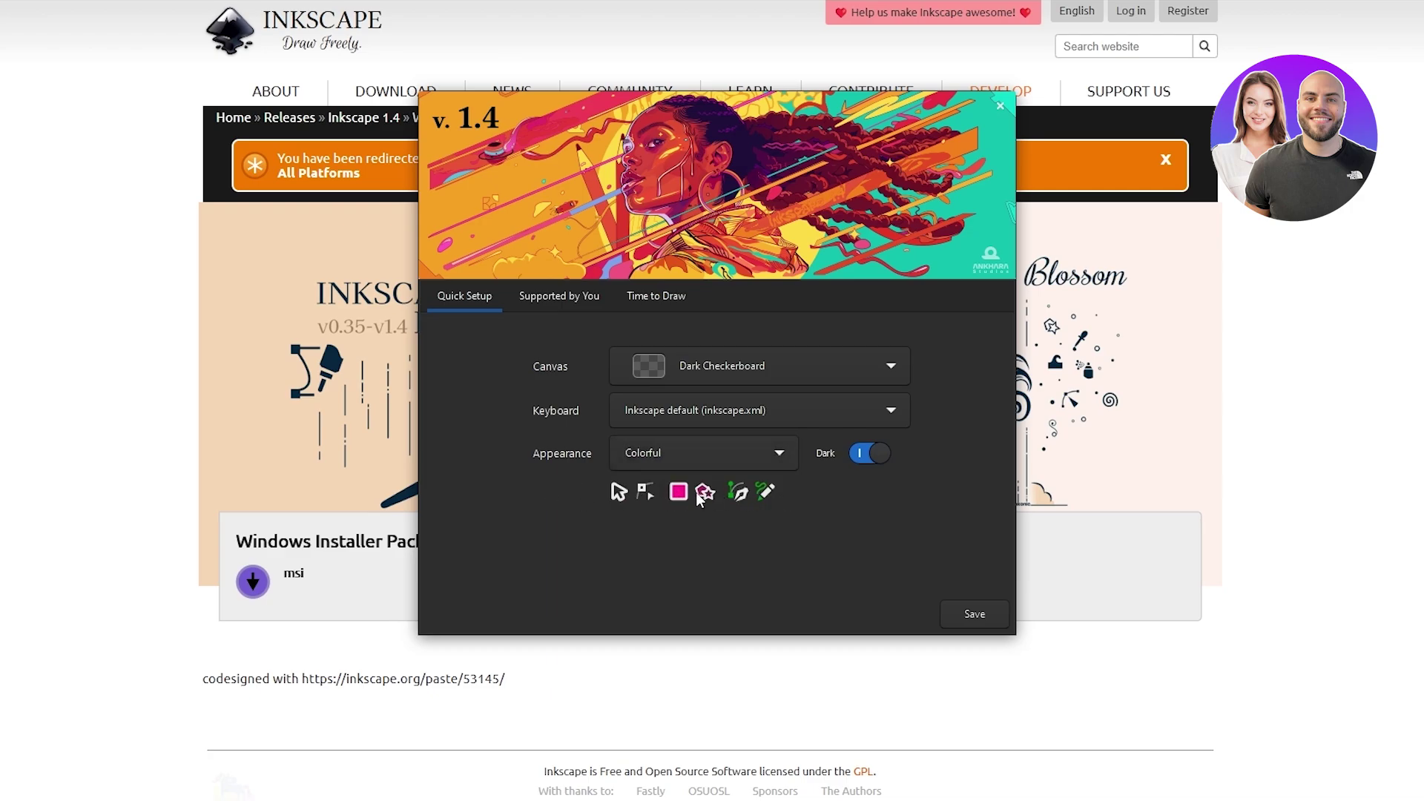
{"action": "left_click", "coordinate": [638, 457]}
{"action": "left_click", "coordinate": [629, 500]}
{"action": "left_click", "coordinate": [665, 454]}
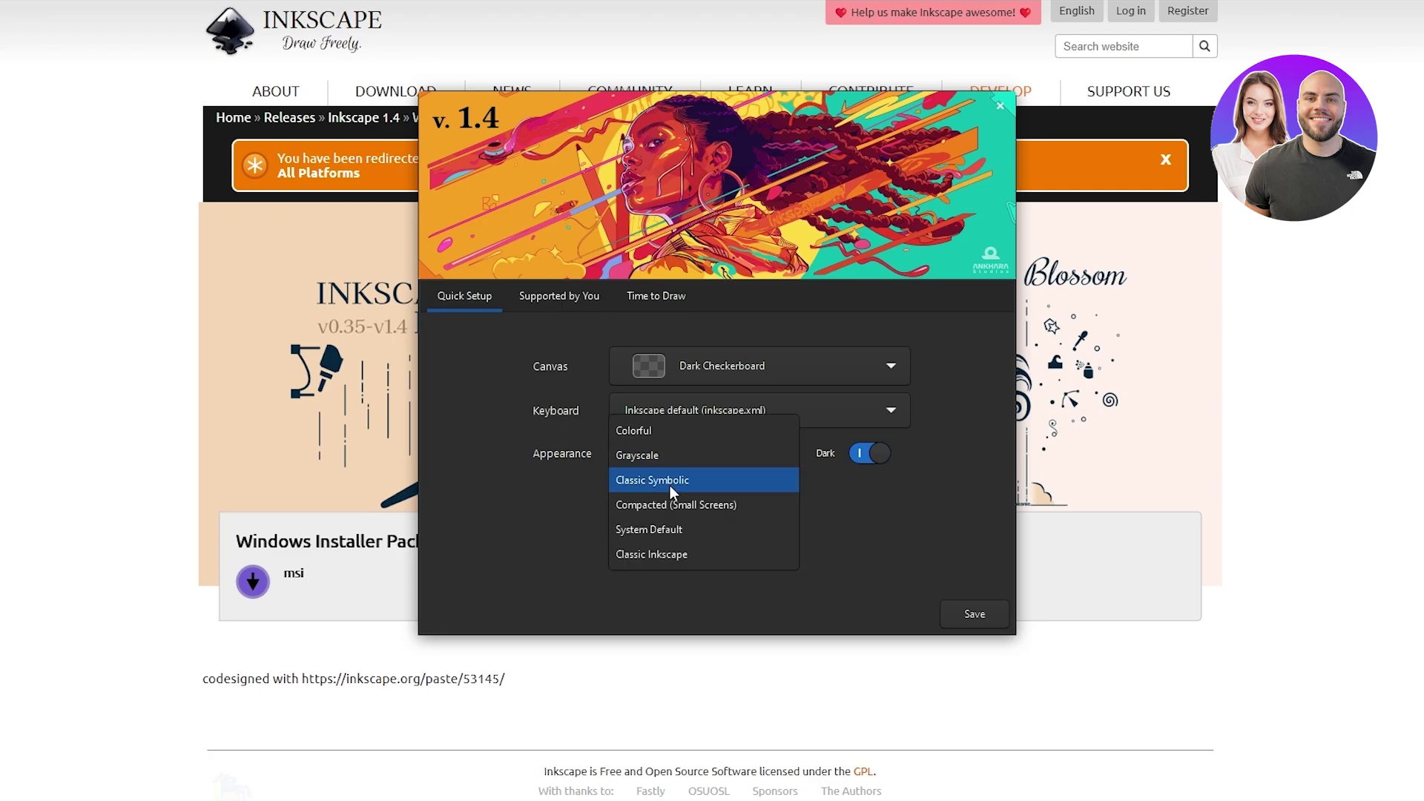
{"action": "left_click", "coordinate": [670, 486]}
{"action": "left_click", "coordinate": [683, 464]}
{"action": "left_click", "coordinate": [697, 482]}
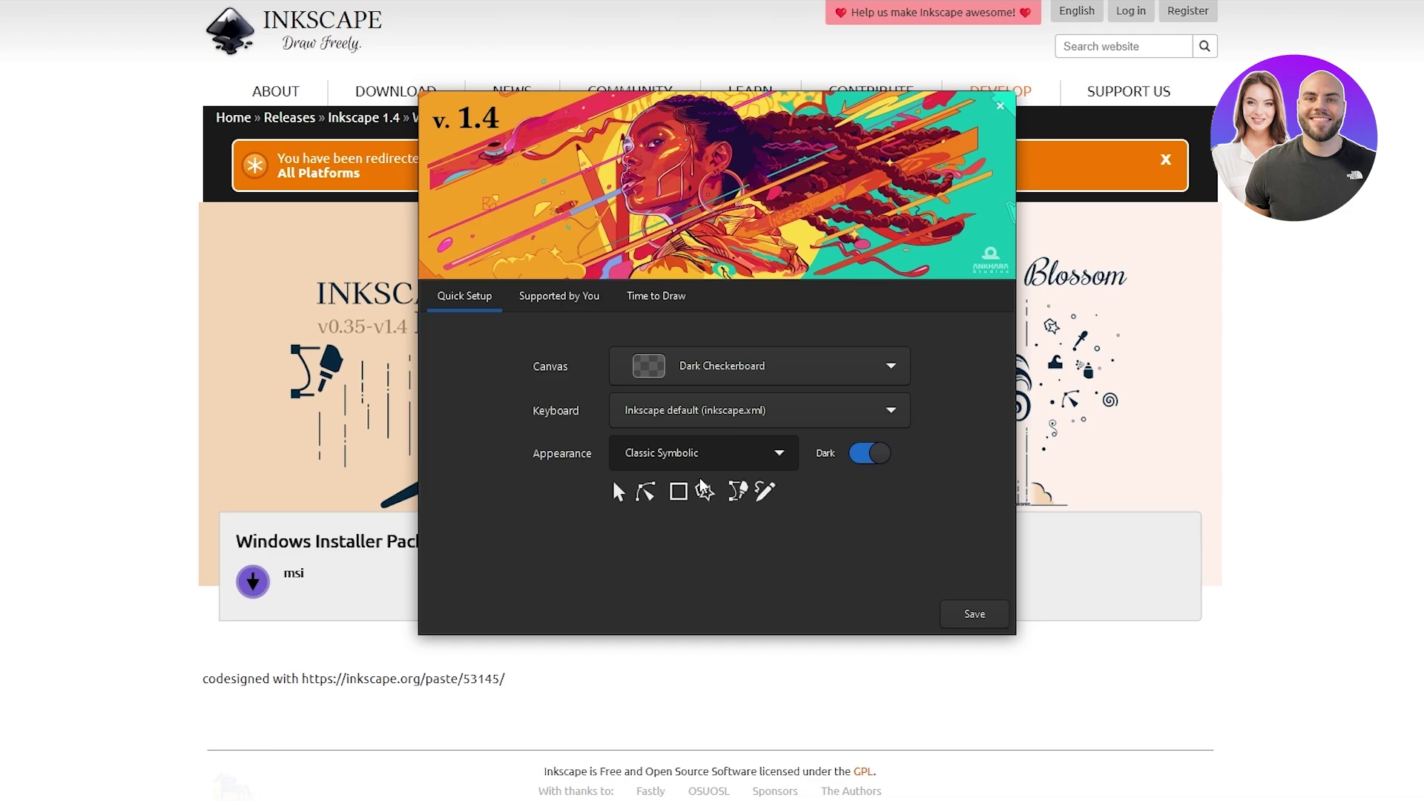
Try Compacted, System Default and Classic Inkscape, then return to Colorful with the dark theme on
{"action": "left_click", "coordinate": [726, 439]}
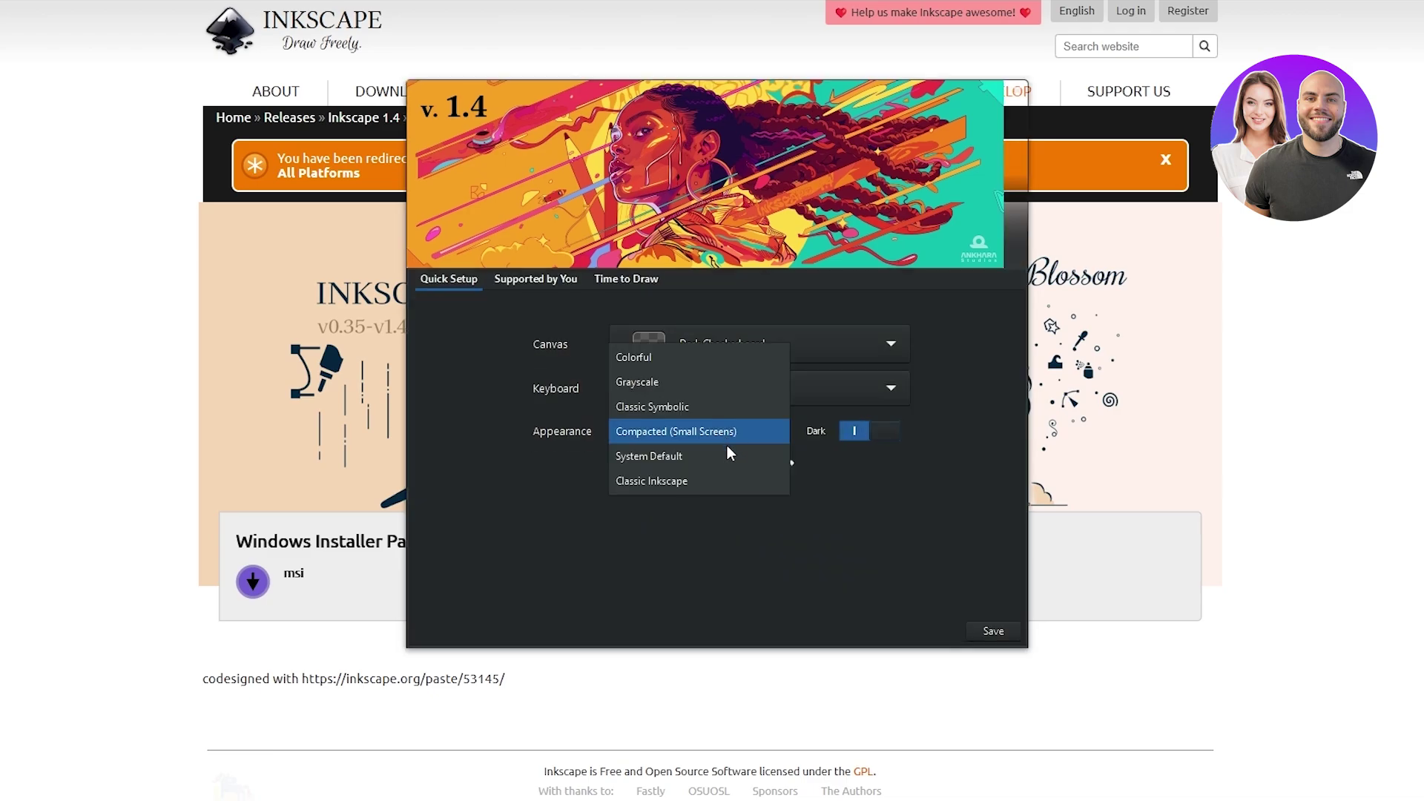
{"action": "left_click", "coordinate": [727, 456]}
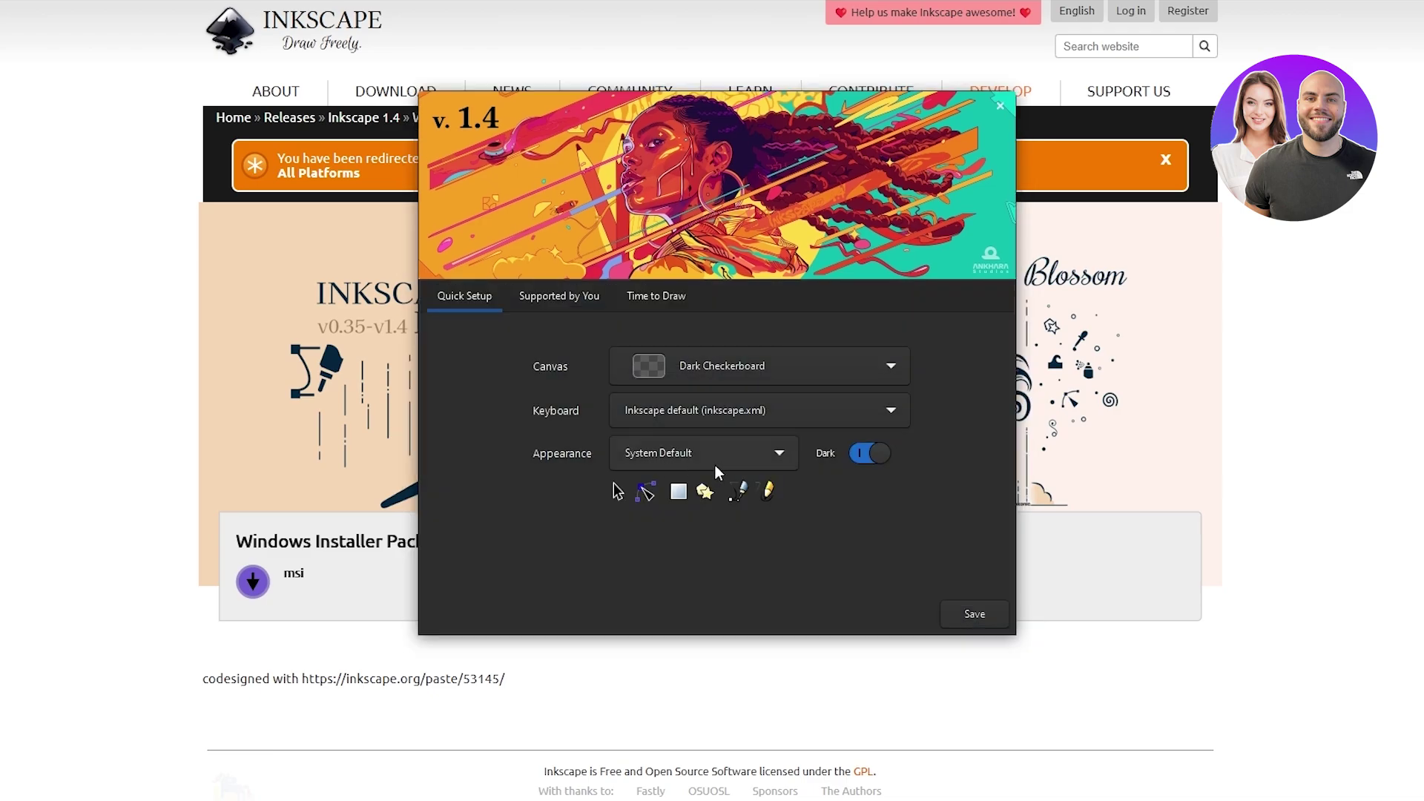
{"action": "left_click", "coordinate": [715, 455]}
{"action": "left_click", "coordinate": [721, 482]}
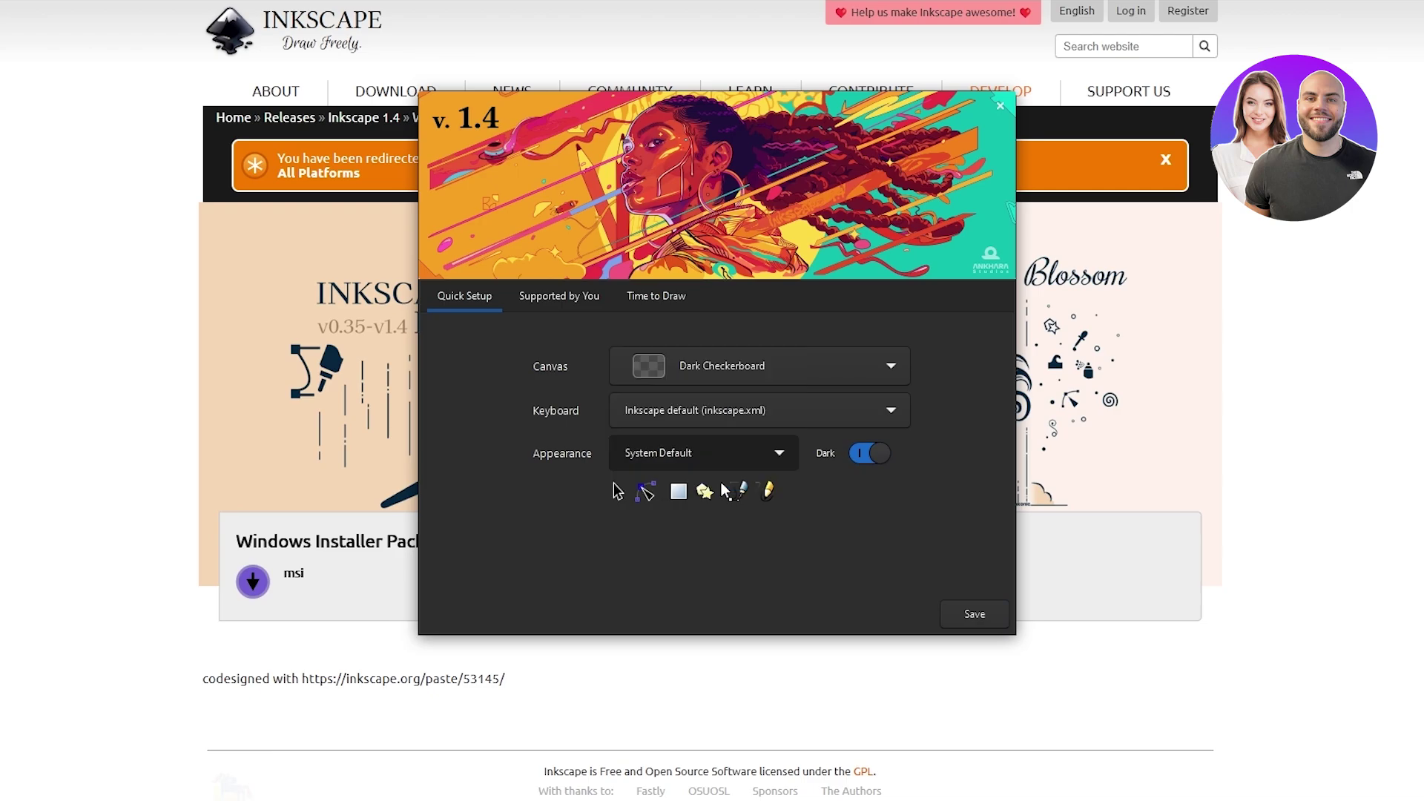
{"action": "left_click", "coordinate": [666, 460]}
{"action": "left_click", "coordinate": [665, 339]}
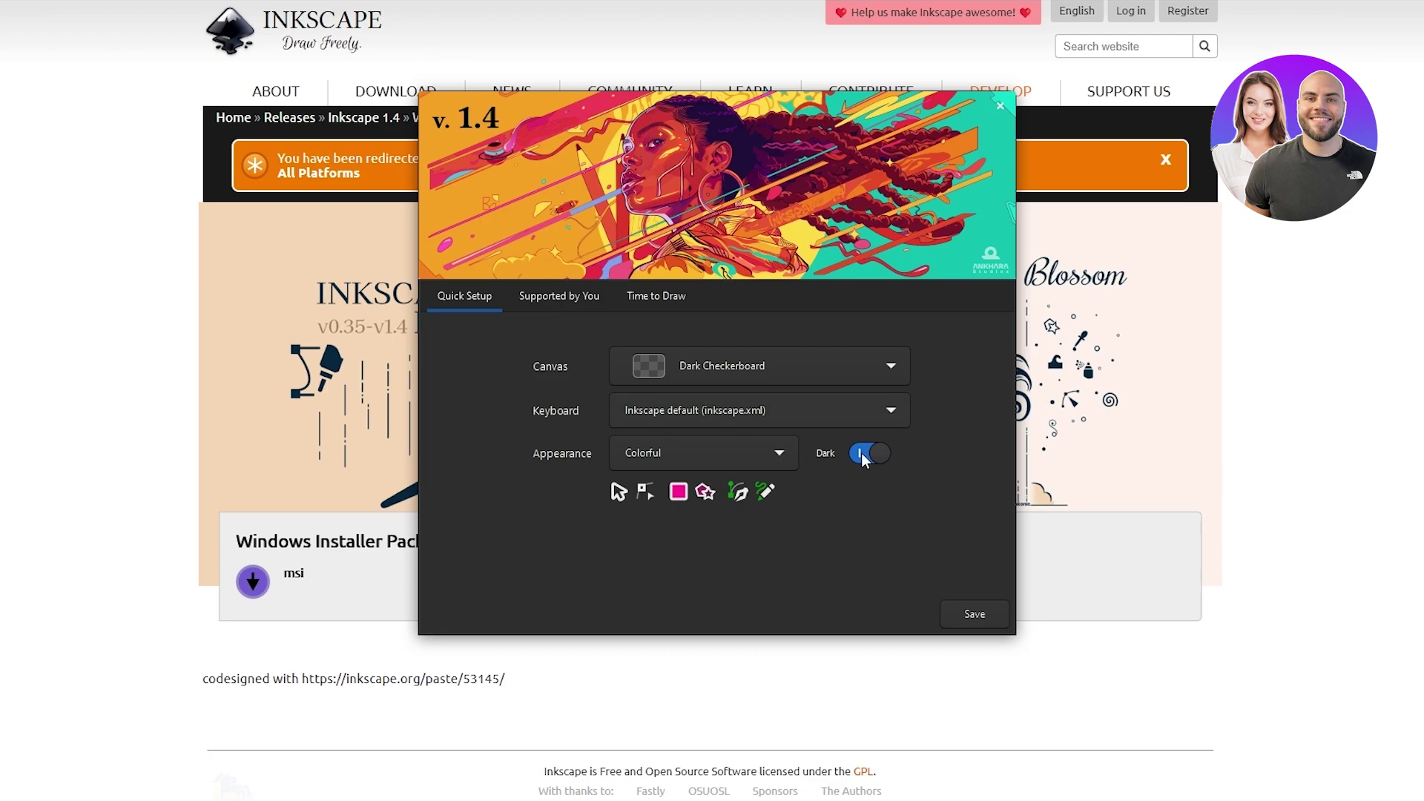
{"action": "left_click", "coordinate": [883, 453]}
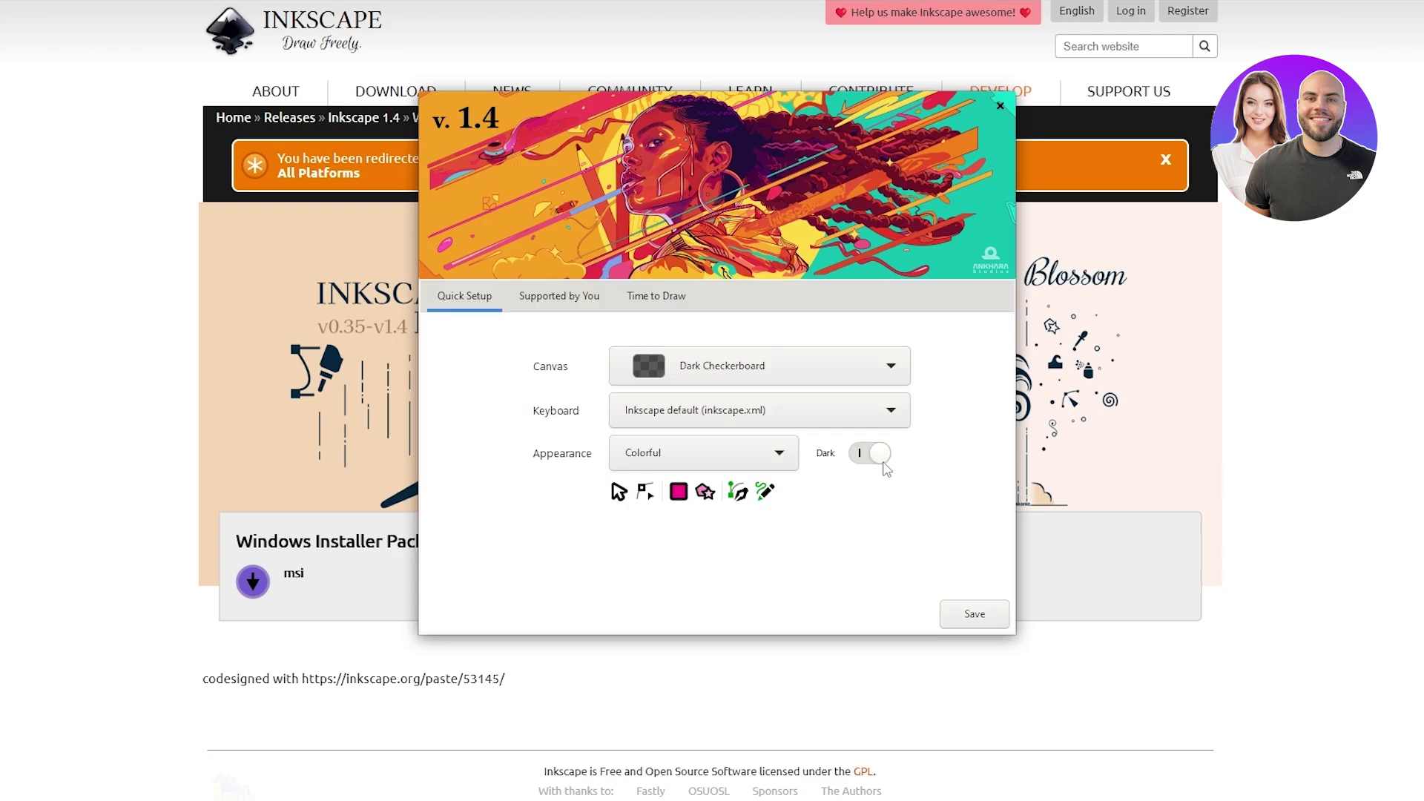
{"action": "left_click", "coordinate": [881, 454]}
Look at the Supported by You page, then move on to Time to Draw
{"action": "left_click", "coordinate": [558, 297]}
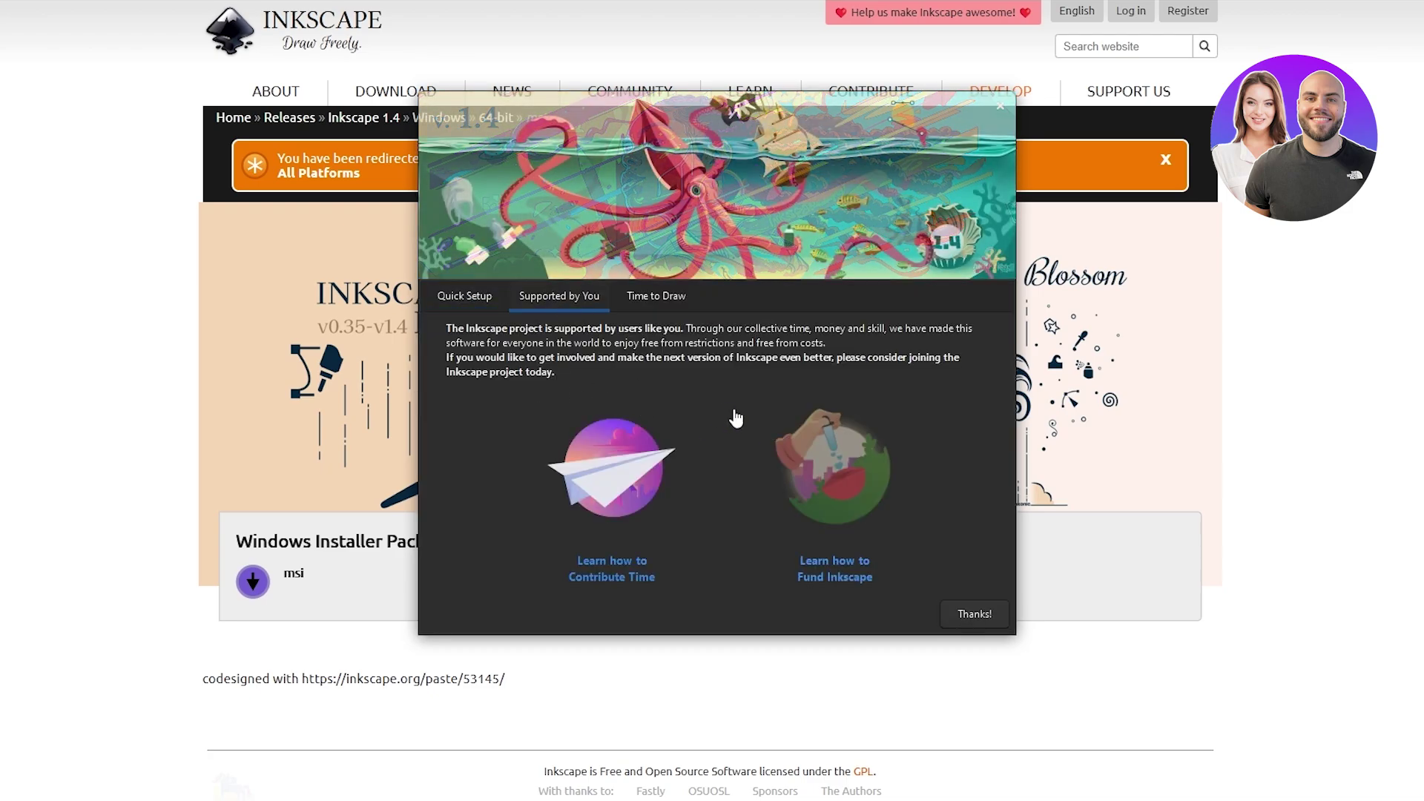
{"action": "left_click", "coordinate": [660, 298]}
{"action": "left_click", "coordinate": [559, 297]}
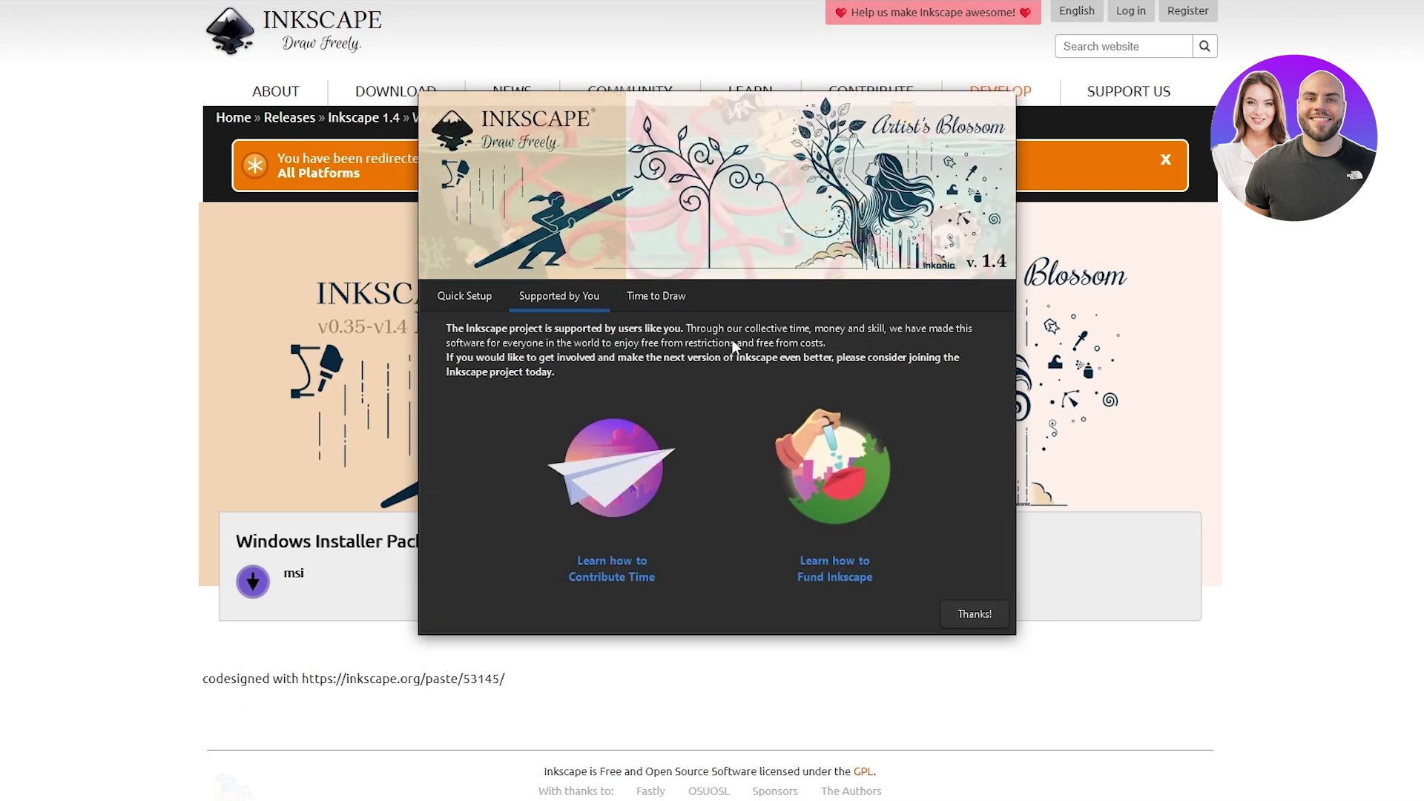
{"action": "left_click", "coordinate": [653, 305]}
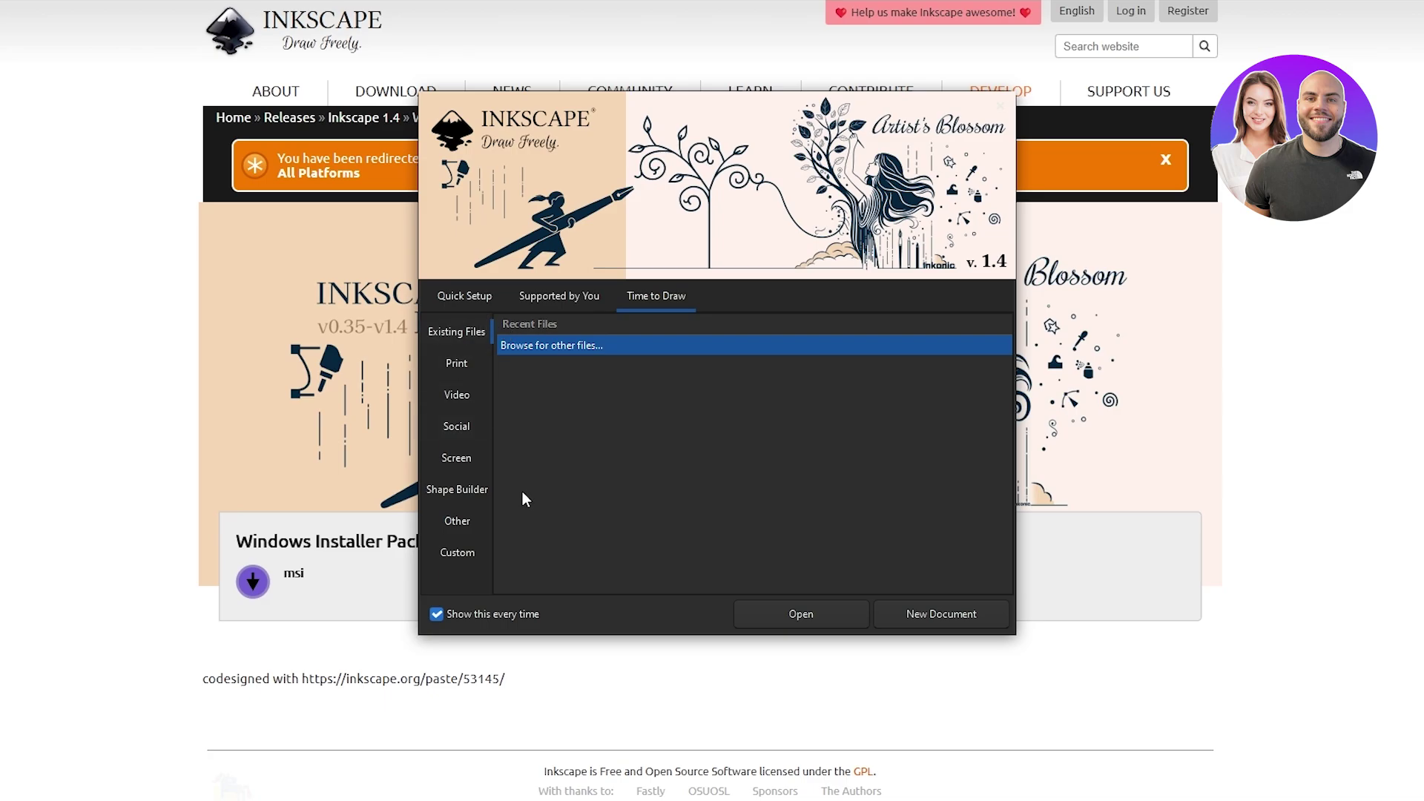
Browse the Shape Builder, screen, social and video templates, then save the Quick Setup choices
{"action": "left_click", "coordinate": [442, 487]}
{"action": "left_click", "coordinate": [454, 457]}
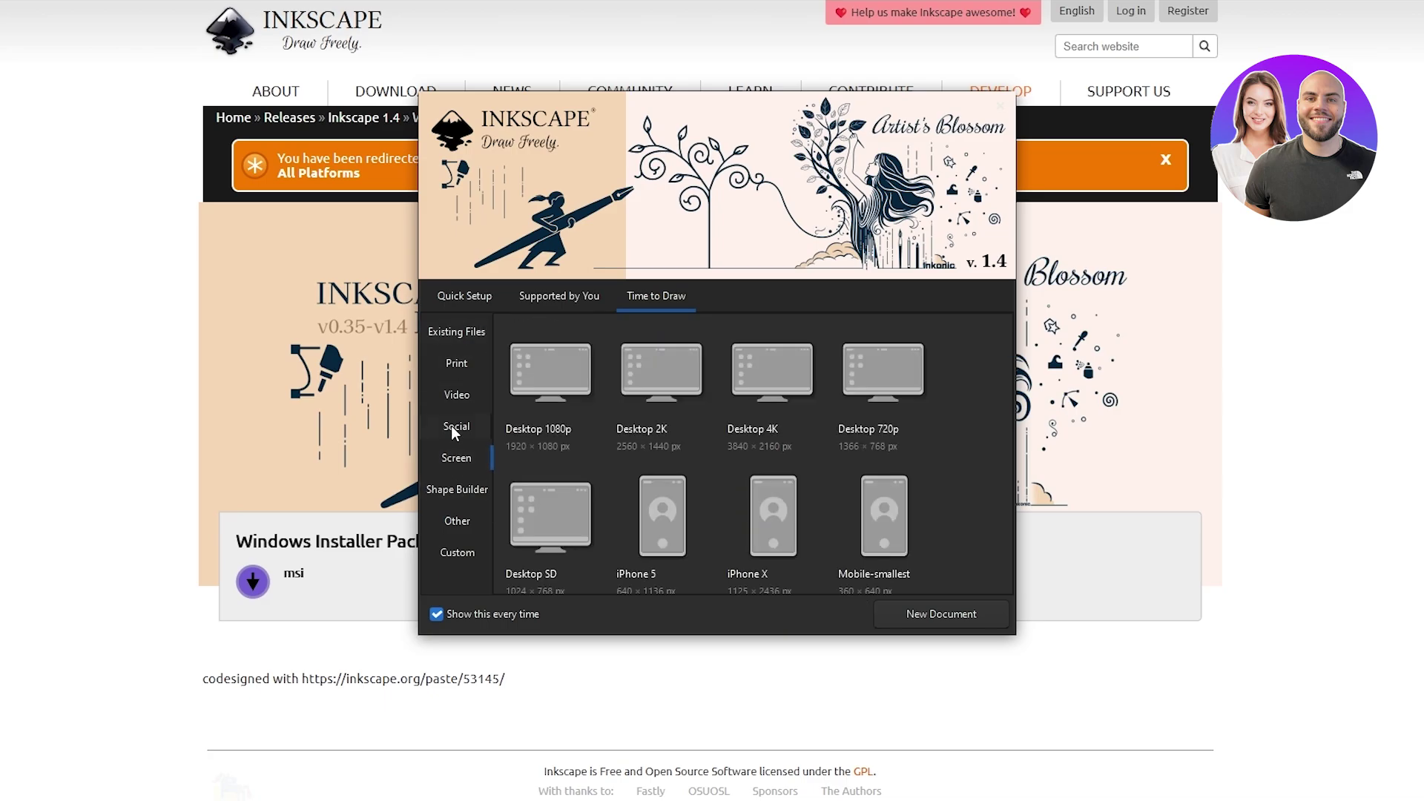
{"action": "left_click", "coordinate": [451, 427]}
{"action": "left_click", "coordinate": [450, 398]}
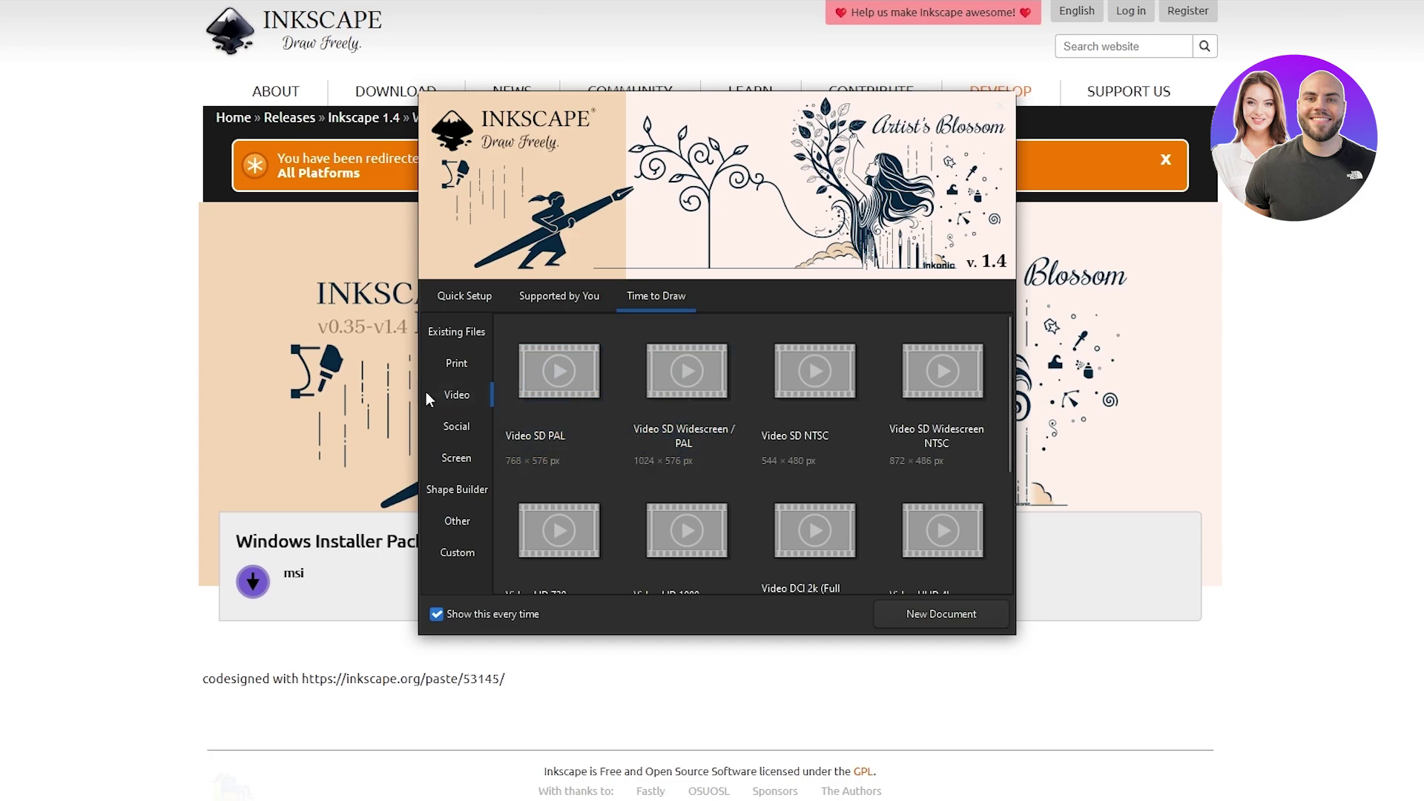
{"action": "left_click", "coordinate": [457, 367]}
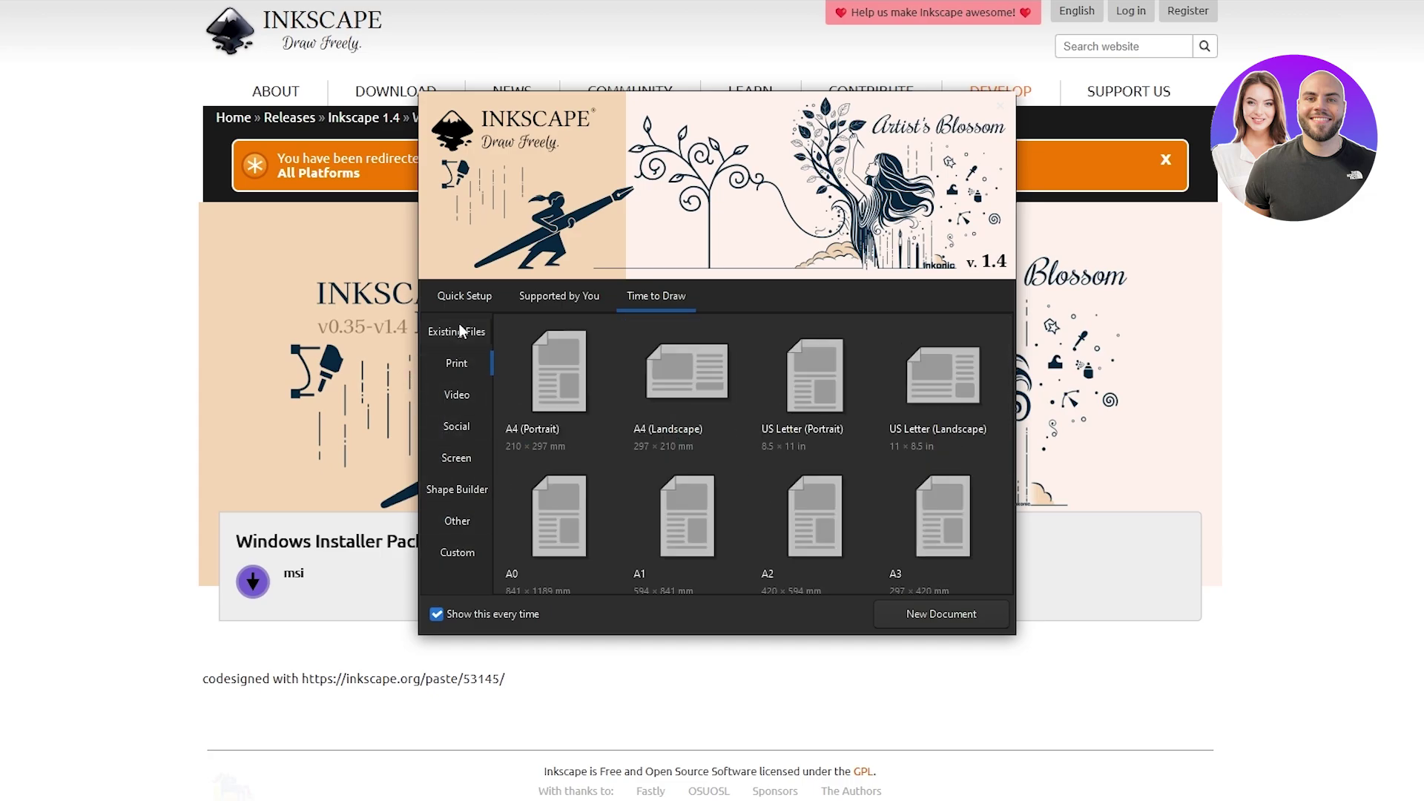
{"action": "left_click", "coordinate": [468, 310]}
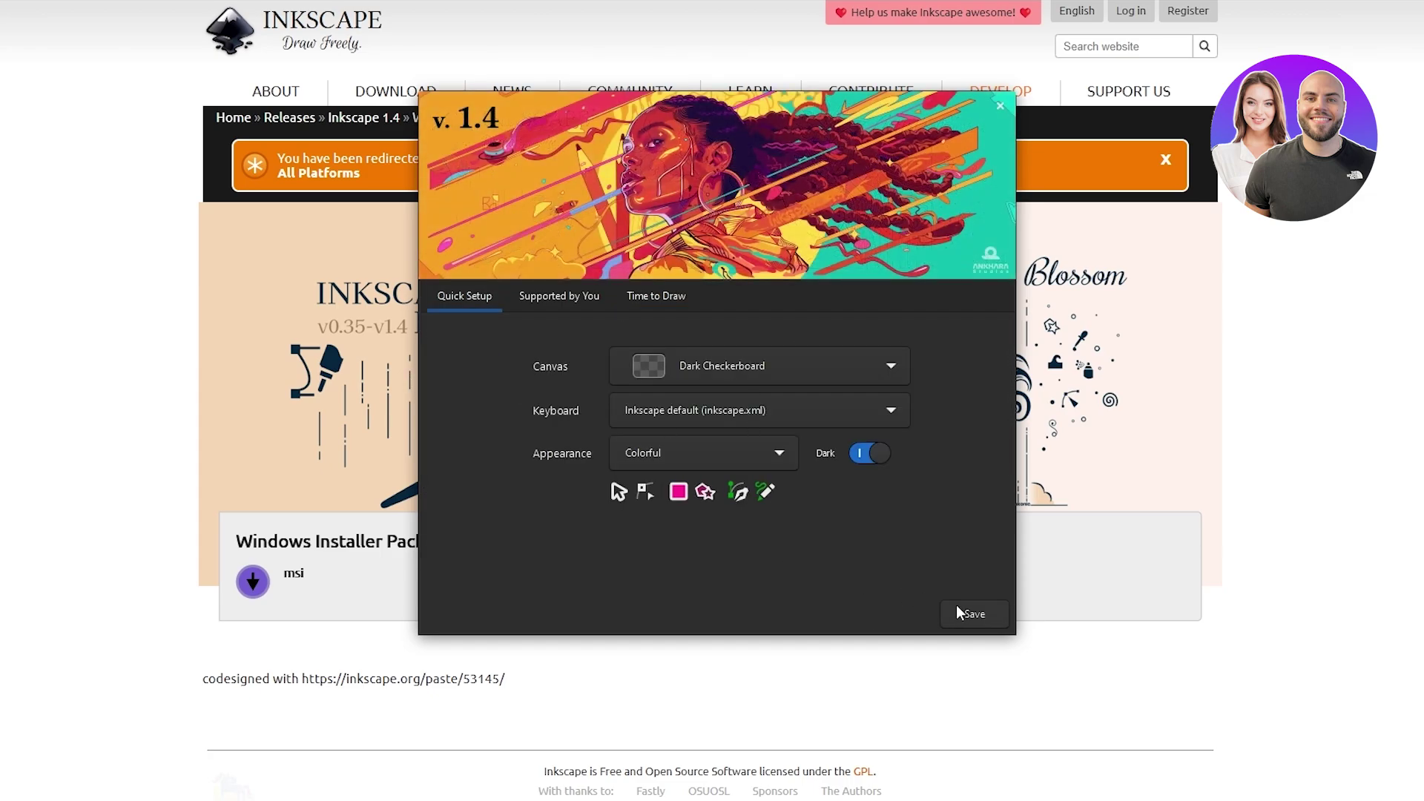
{"action": "left_click", "coordinate": [964, 612]}
{"action": "left_click", "coordinate": [964, 612]}
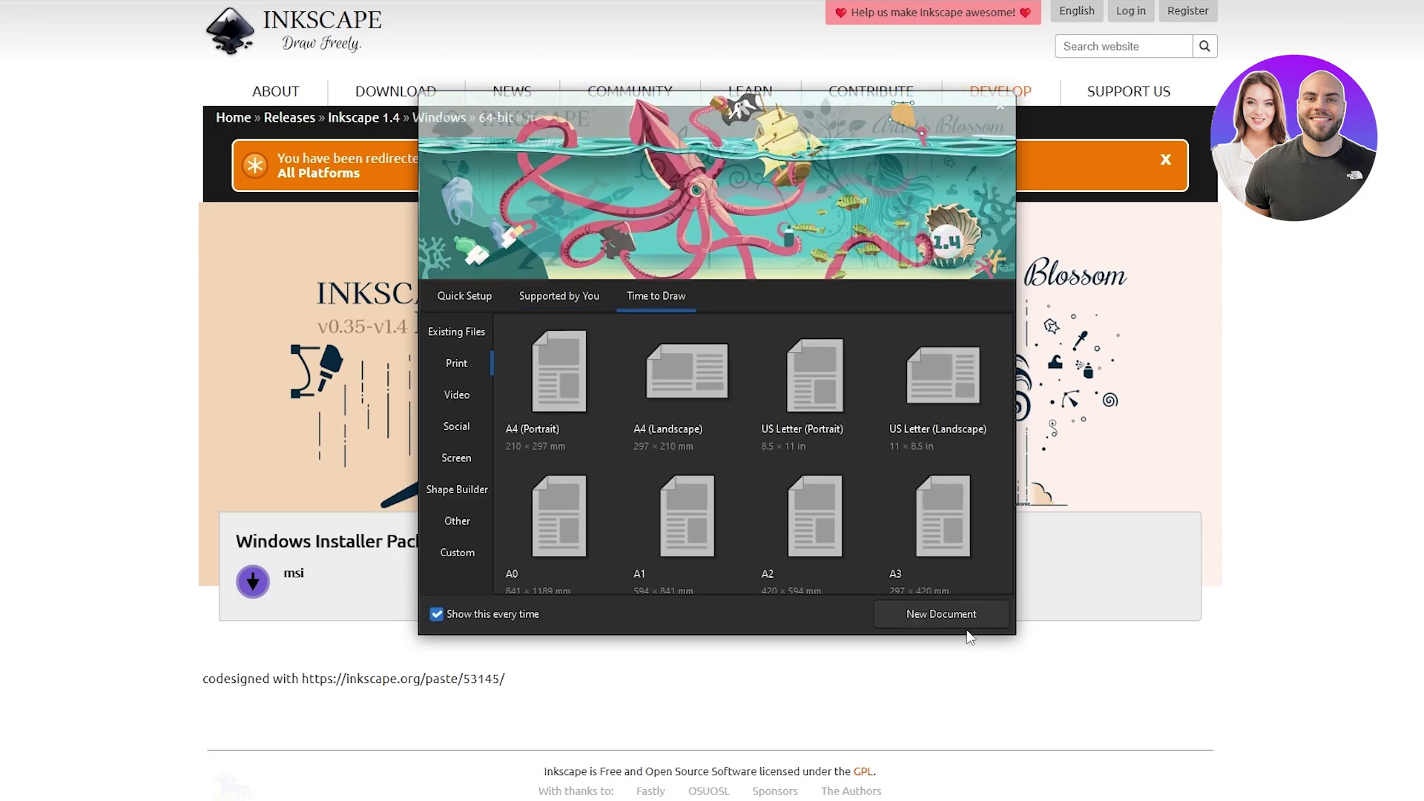
Scroll through the page-size templates and select the A0 template
{"action": "scroll", "coordinate": [520, 445], "scroll_direction": "down", "scroll_amount": 1}
{"action": "left_click", "coordinate": [594, 415]}
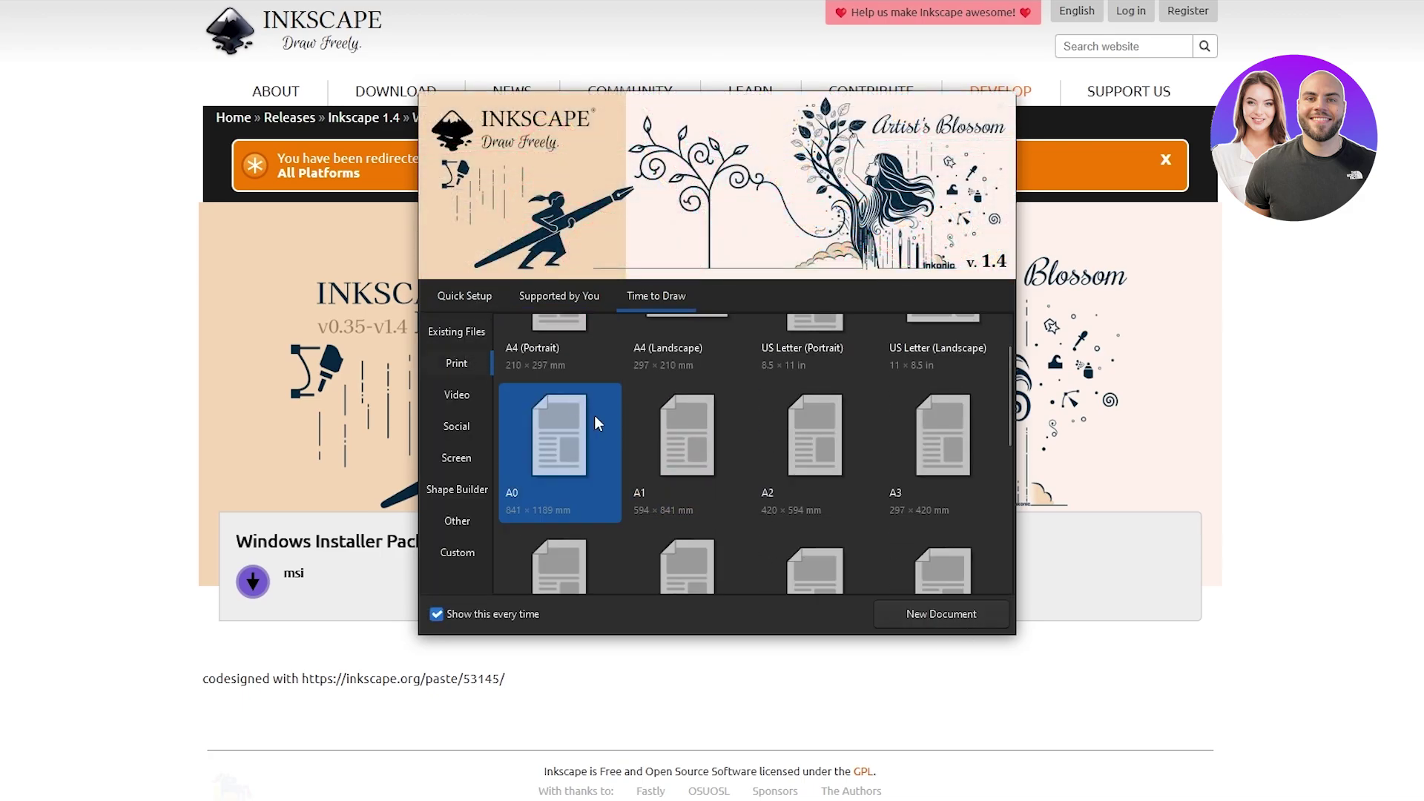
{"action": "scroll", "coordinate": [594, 418], "scroll_direction": "down", "scroll_amount": 2}
{"action": "scroll", "coordinate": [594, 419], "scroll_direction": "down", "scroll_amount": 3}
{"action": "scroll", "coordinate": [594, 418], "scroll_direction": "up", "scroll_amount": 3}
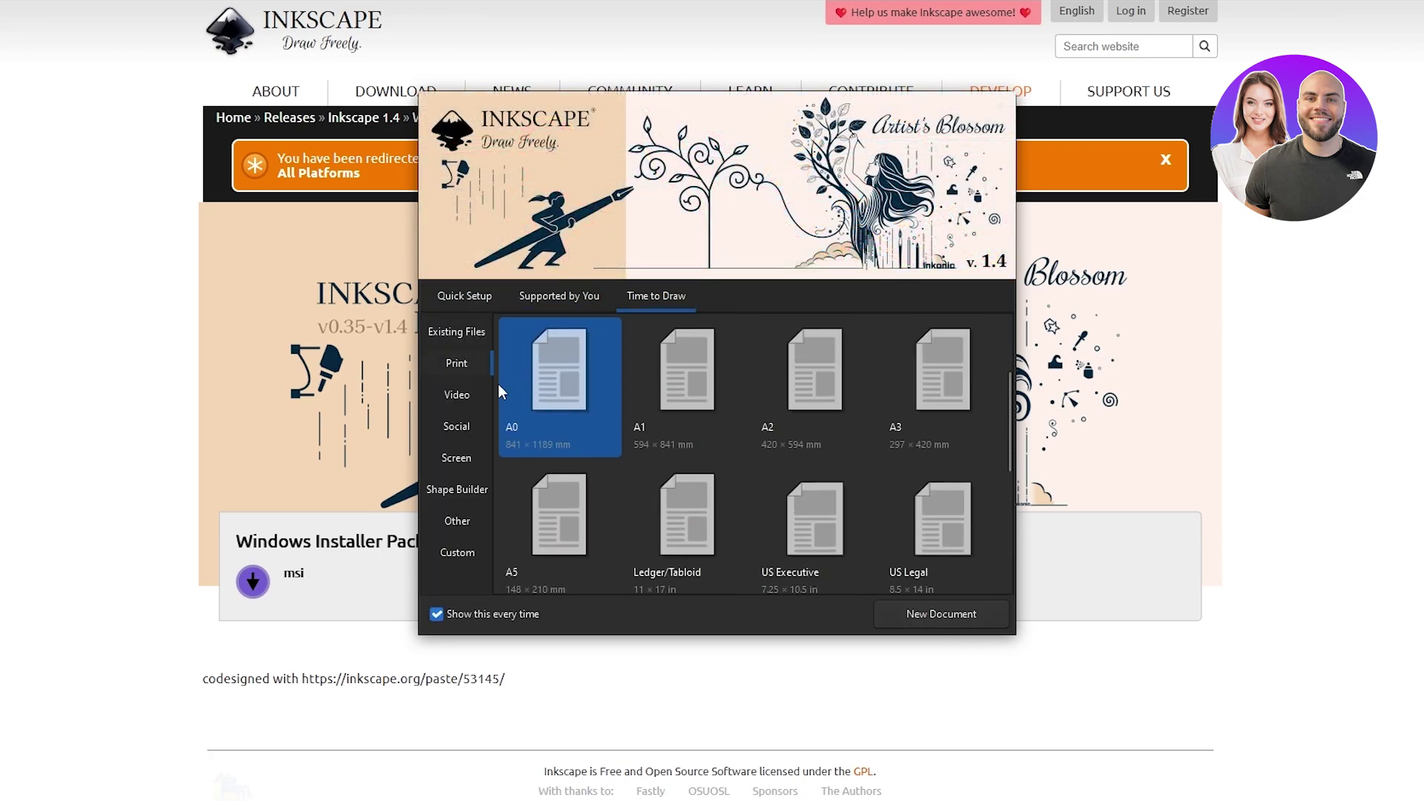
{"action": "scroll", "coordinate": [674, 457], "scroll_direction": "down", "scroll_amount": 2}
{"action": "scroll", "coordinate": [607, 437], "scroll_direction": "down", "scroll_amount": 2}
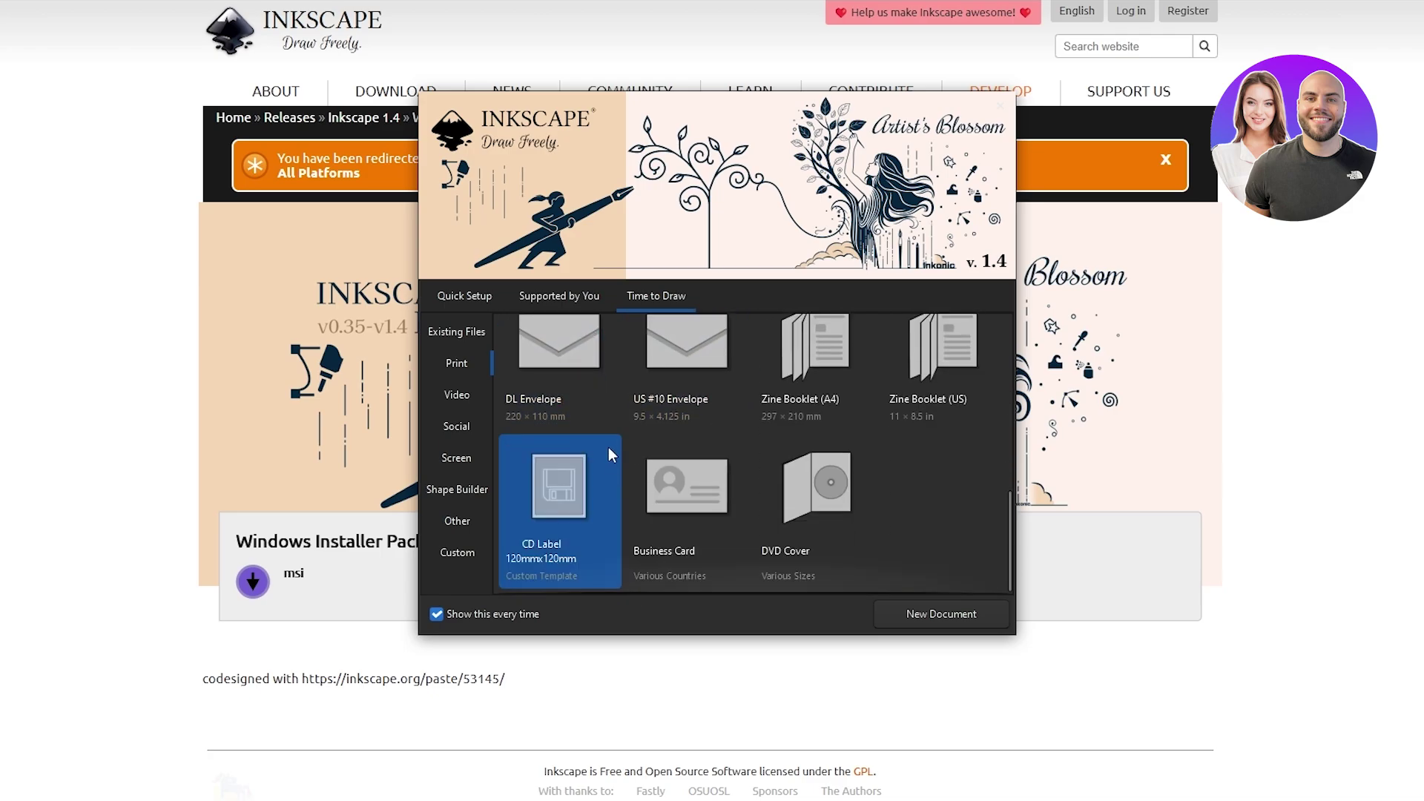
{"action": "scroll", "coordinate": [718, 462], "scroll_direction": "up", "scroll_amount": 2}
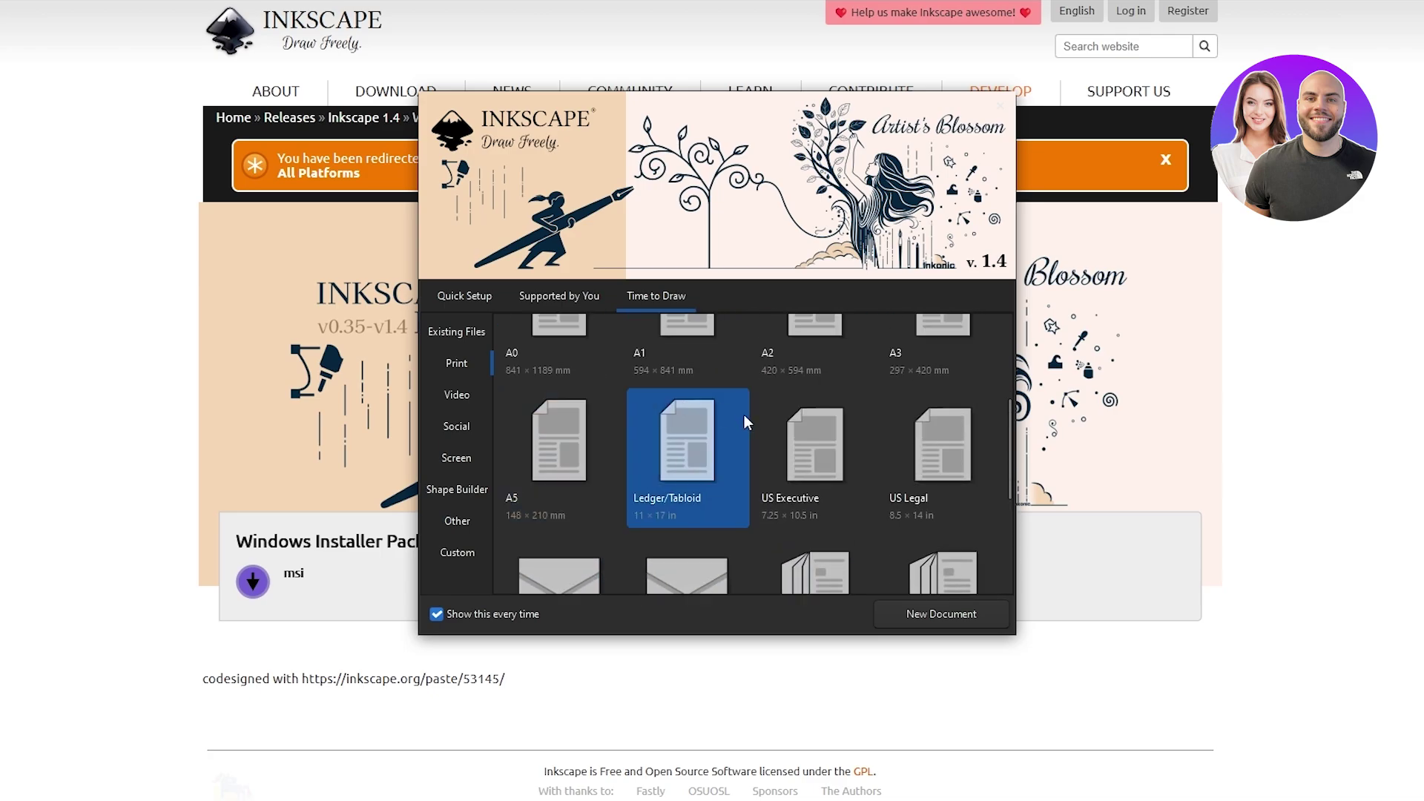
{"action": "scroll", "coordinate": [771, 386], "scroll_direction": "up", "scroll_amount": 3}
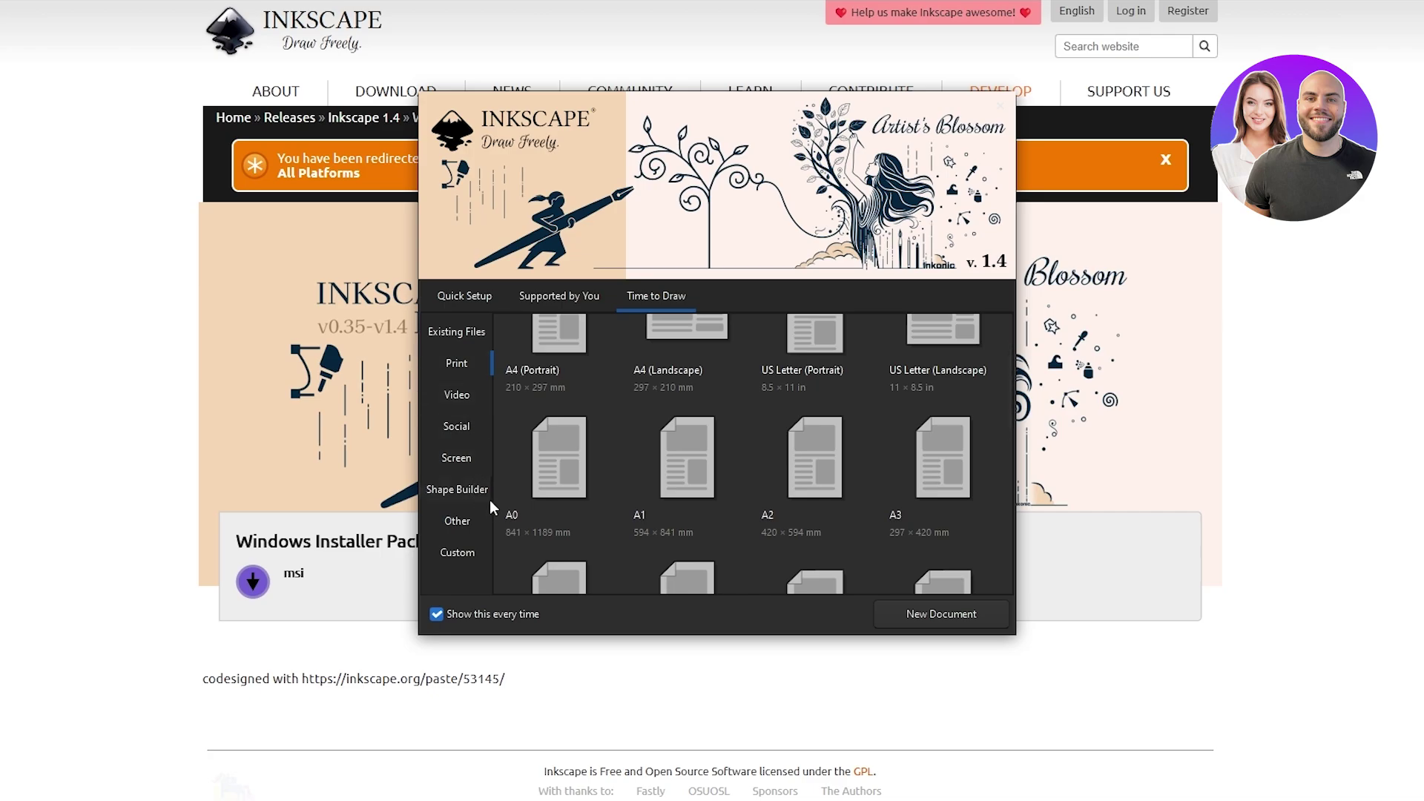
Check the social media and custom templates, then create an A4 (Portrait) document
{"action": "left_click", "coordinate": [461, 428]}
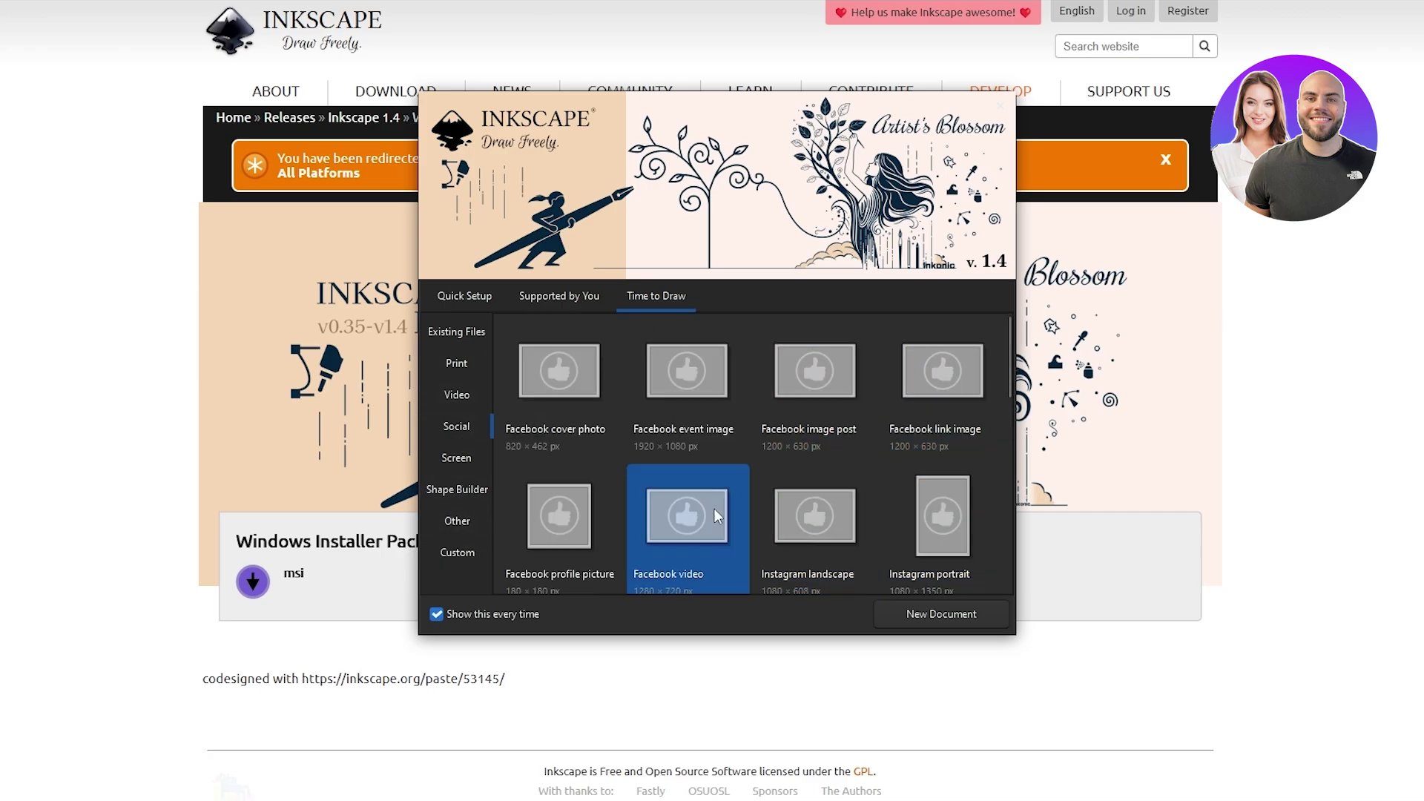
{"action": "left_click", "coordinate": [467, 554]}
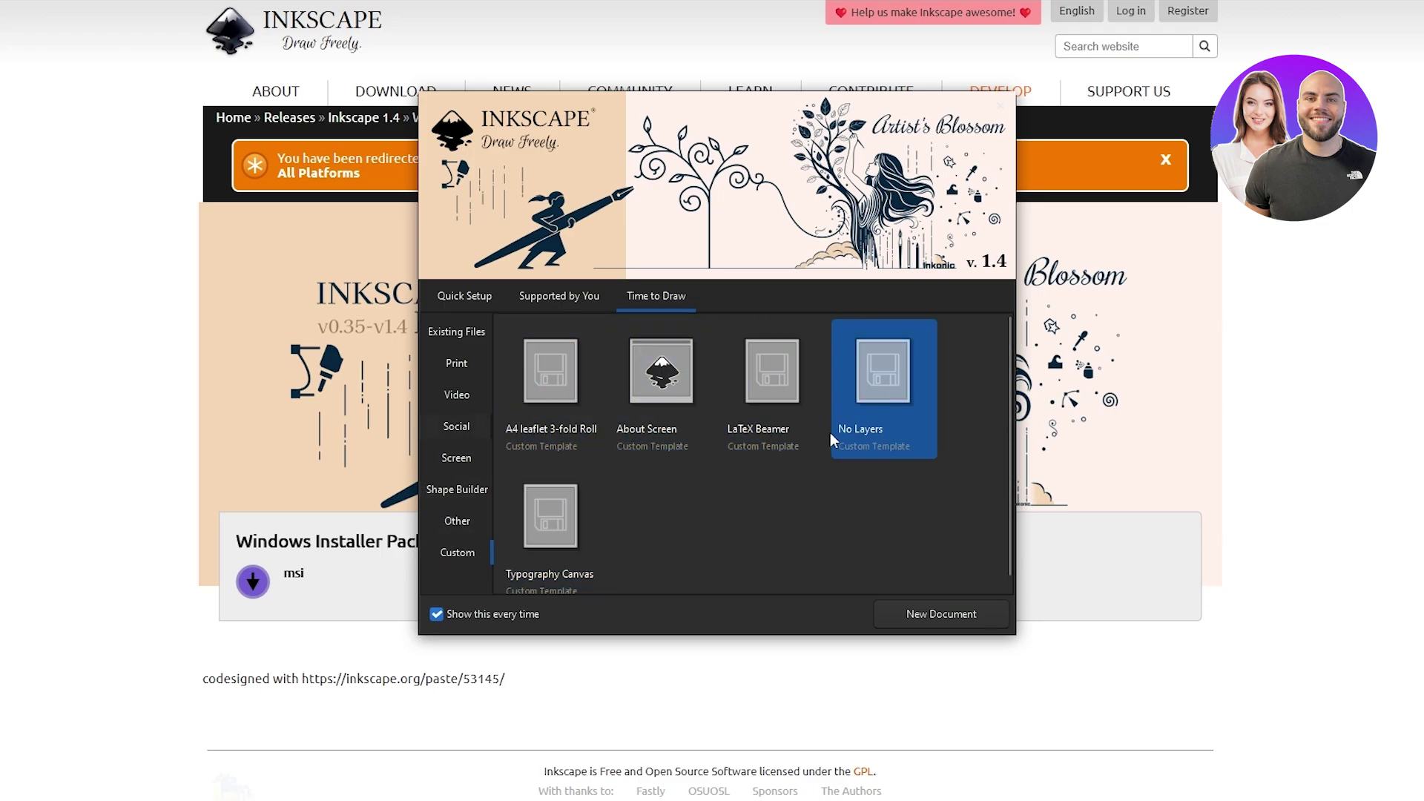
{"action": "scroll", "coordinate": [631, 478], "scroll_direction": "down", "scroll_amount": 1}
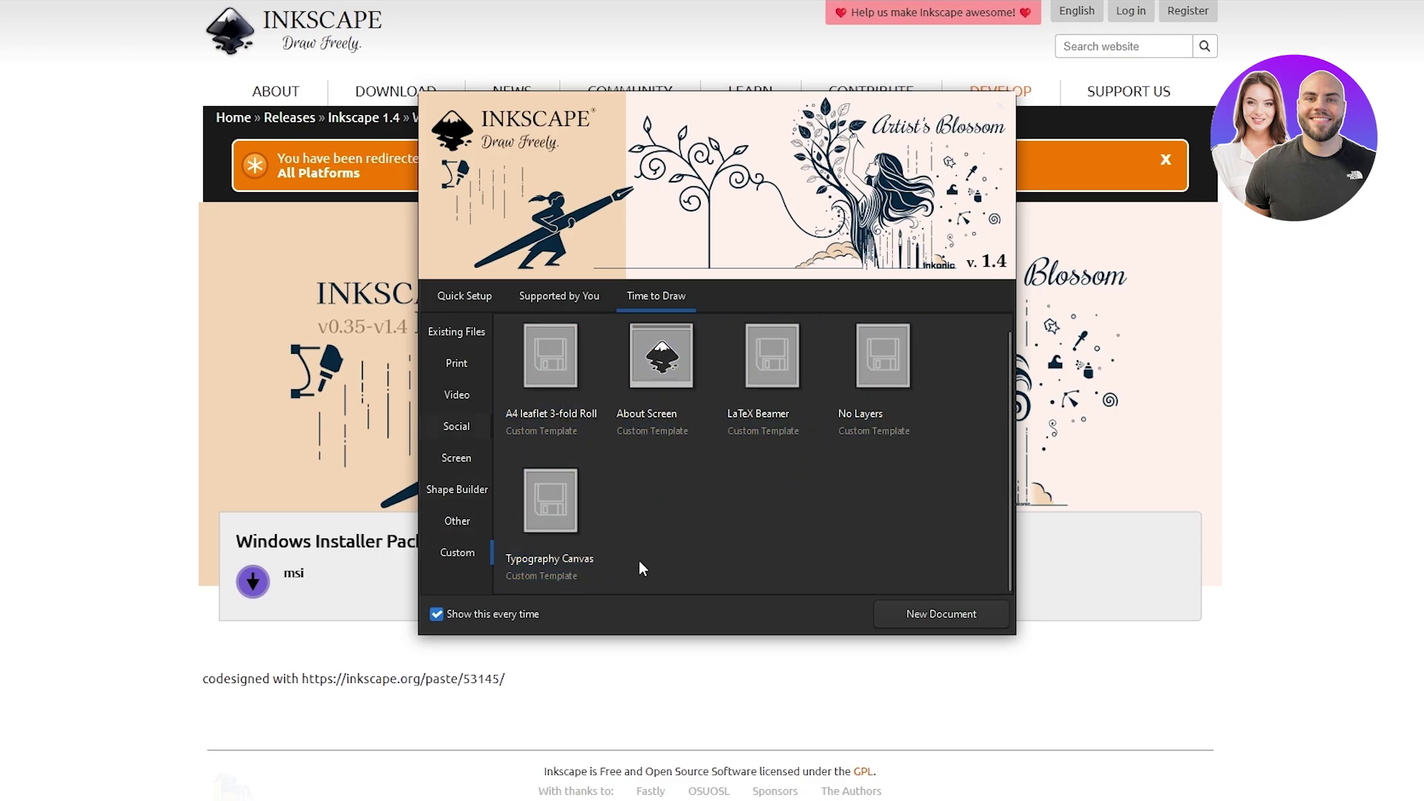
{"action": "scroll", "coordinate": [638, 560], "scroll_direction": "up", "scroll_amount": 1}
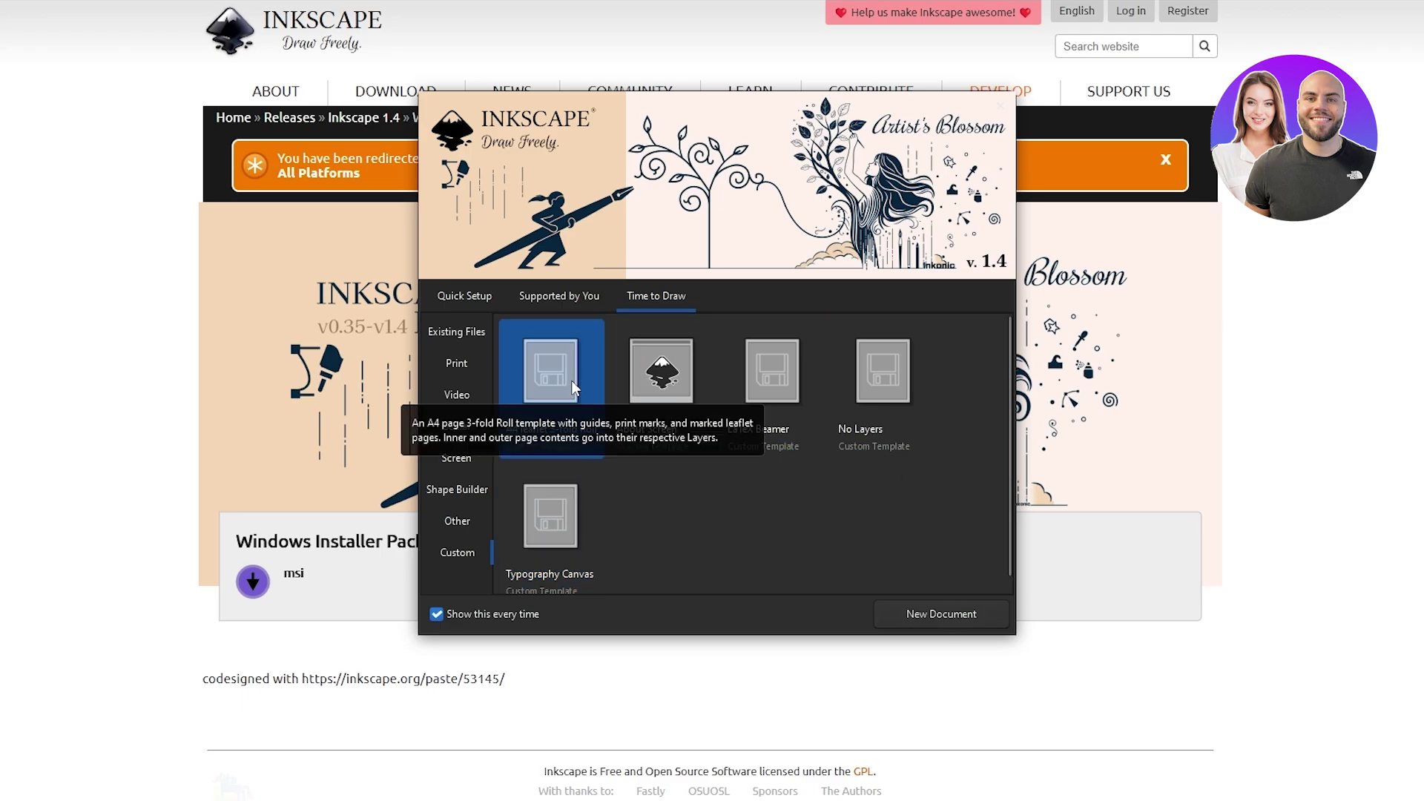
{"action": "scroll", "coordinate": [576, 445], "scroll_direction": "up", "scroll_amount": 15}
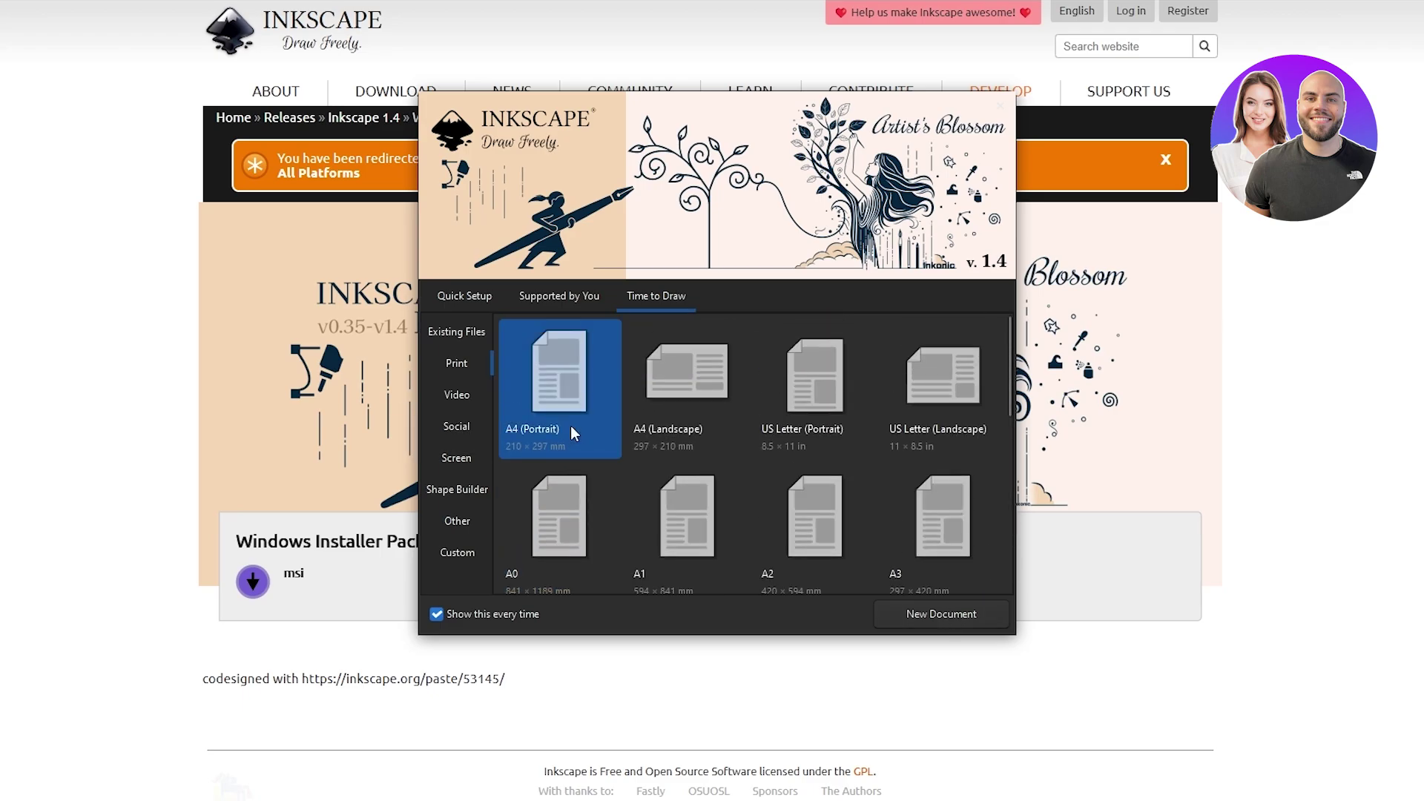
{"action": "double_click", "coordinate": [594, 403]}
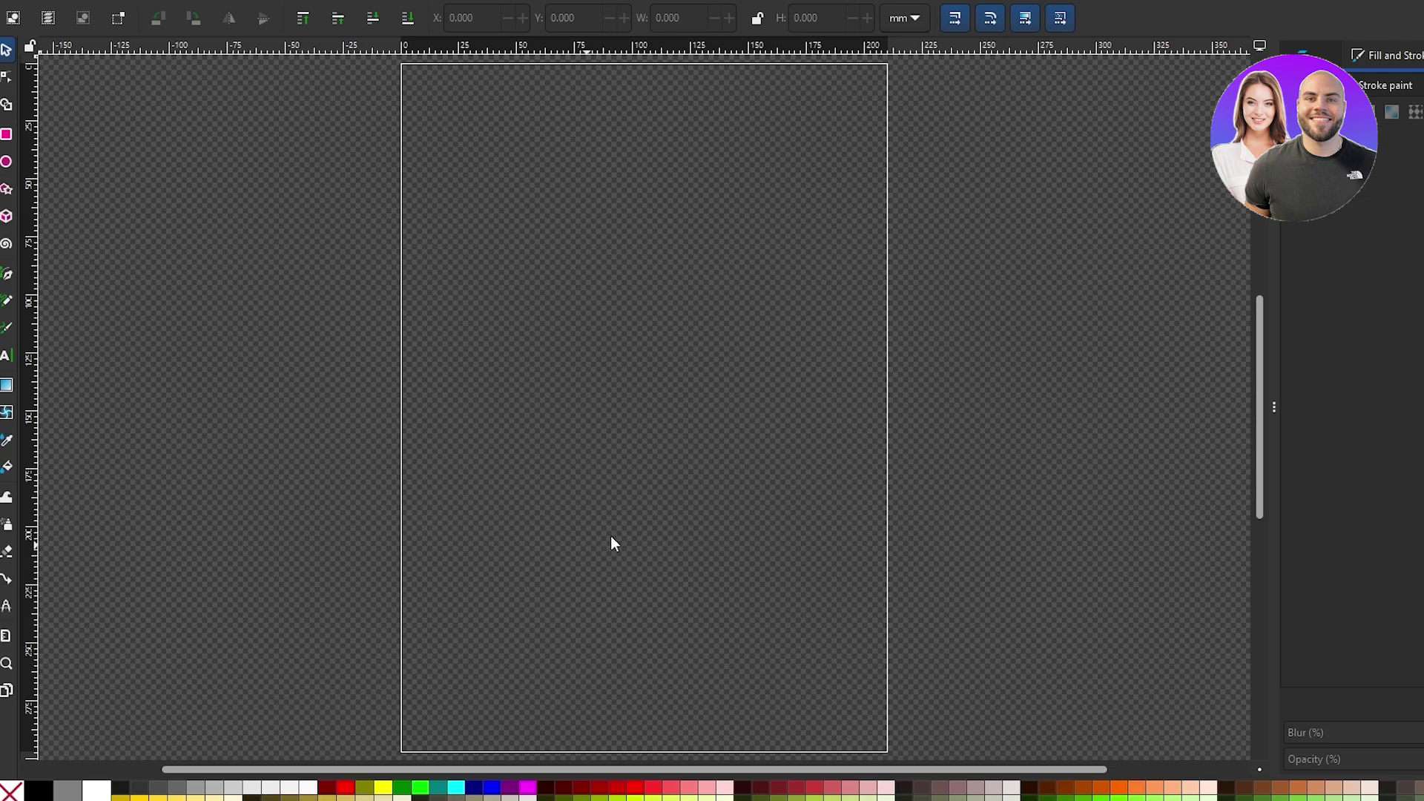
Draw a rectangle near the page's top-left after trying the Node and Shape Builder tools
{"action": "left_click", "coordinate": [6, 79]}
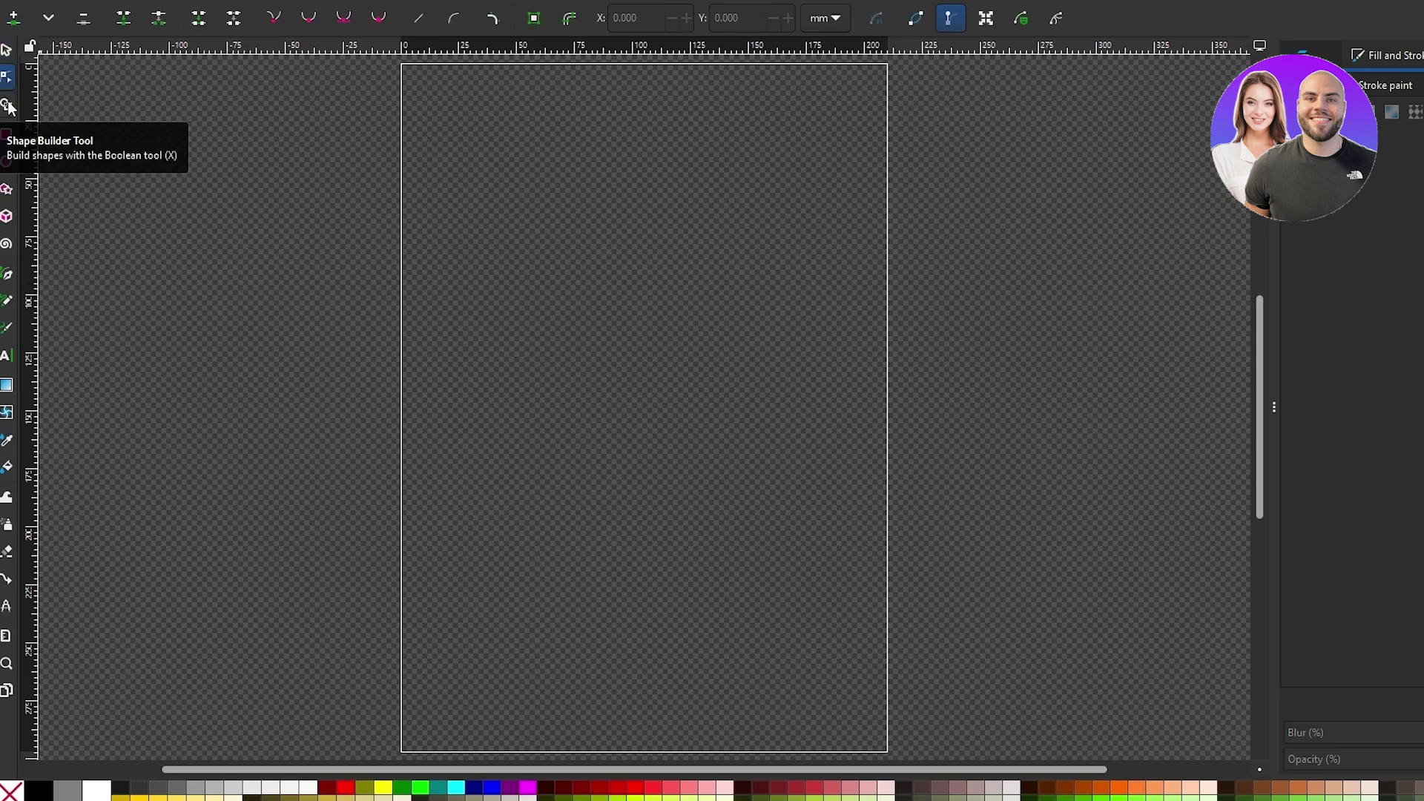
{"action": "left_click", "coordinate": [9, 106]}
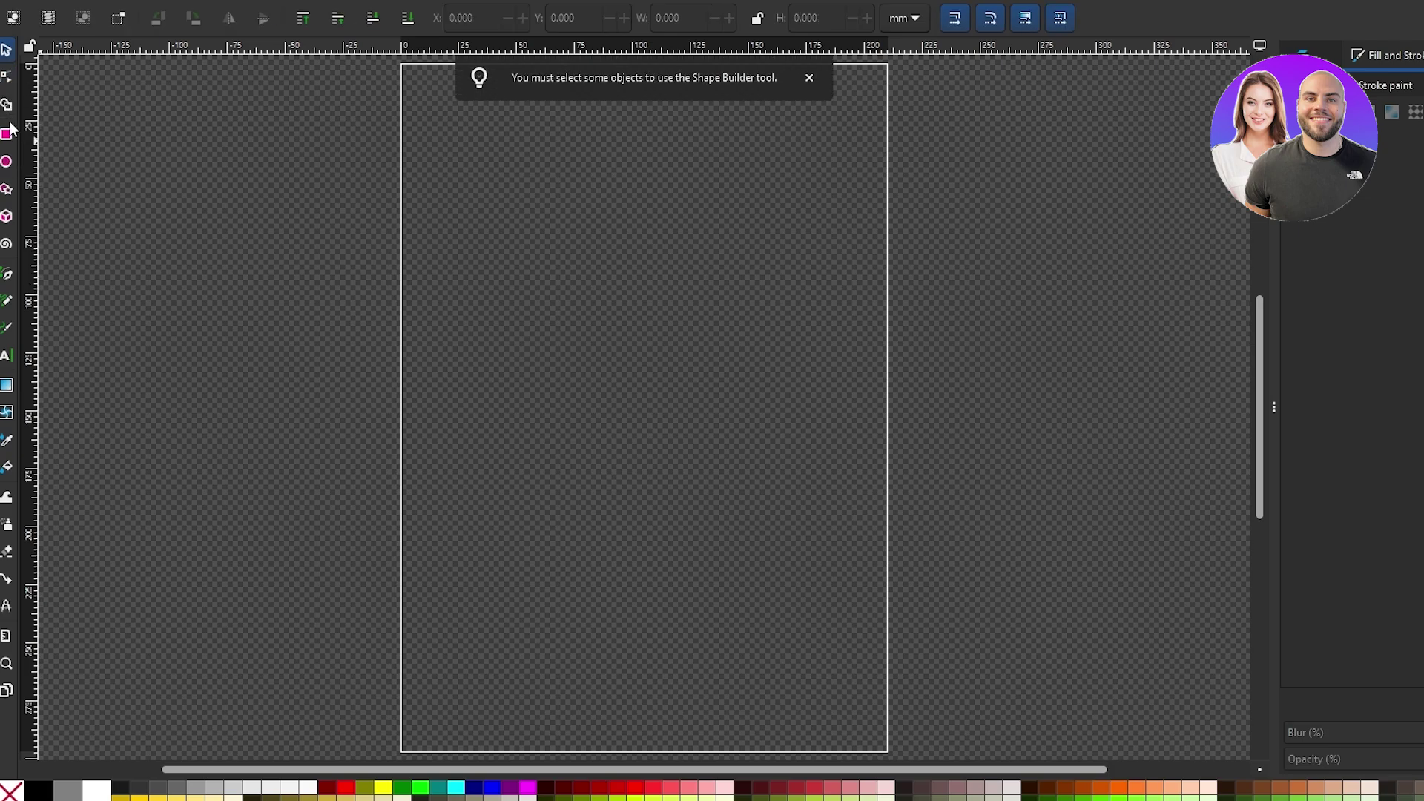
{"action": "left_click", "coordinate": [810, 77]}
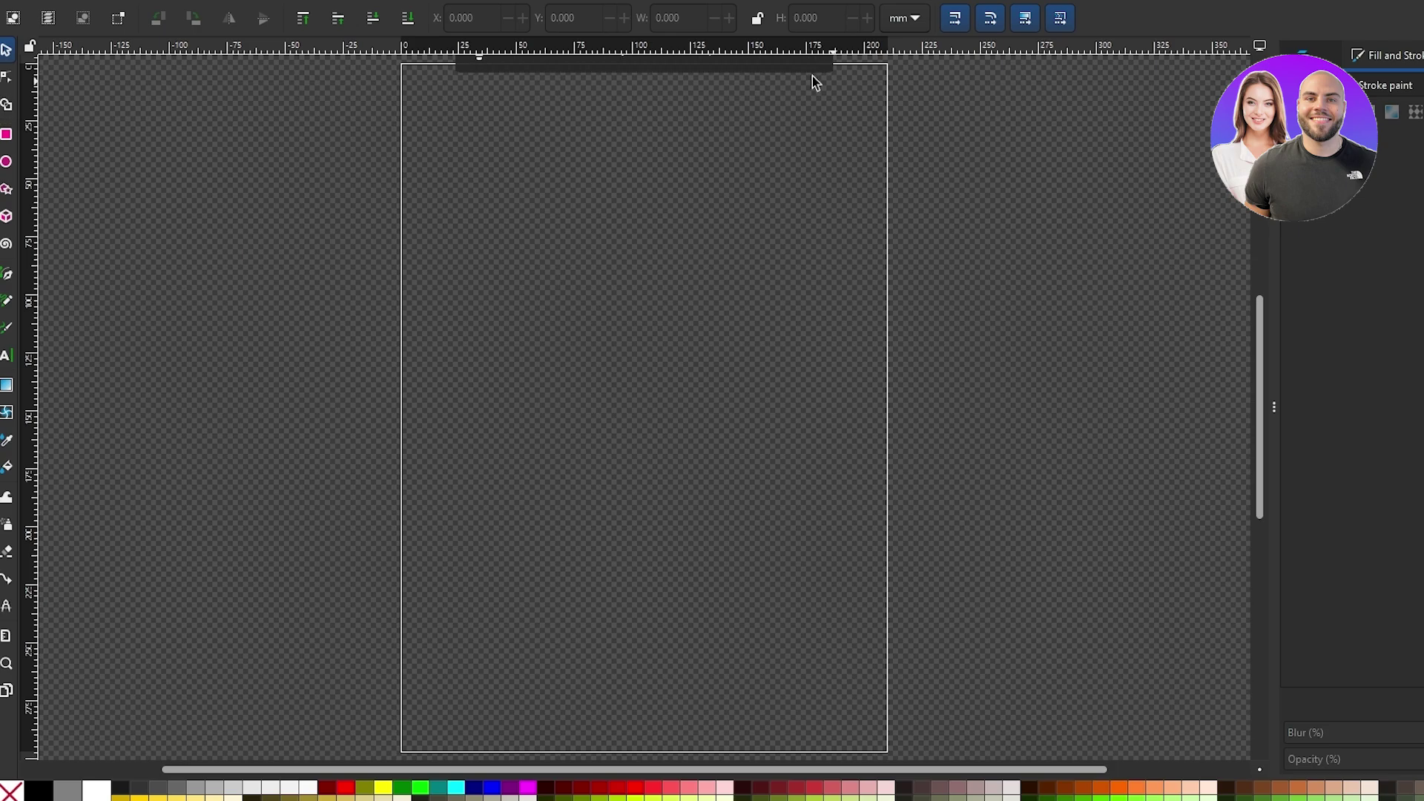
{"action": "left_click", "coordinate": [6, 137]}
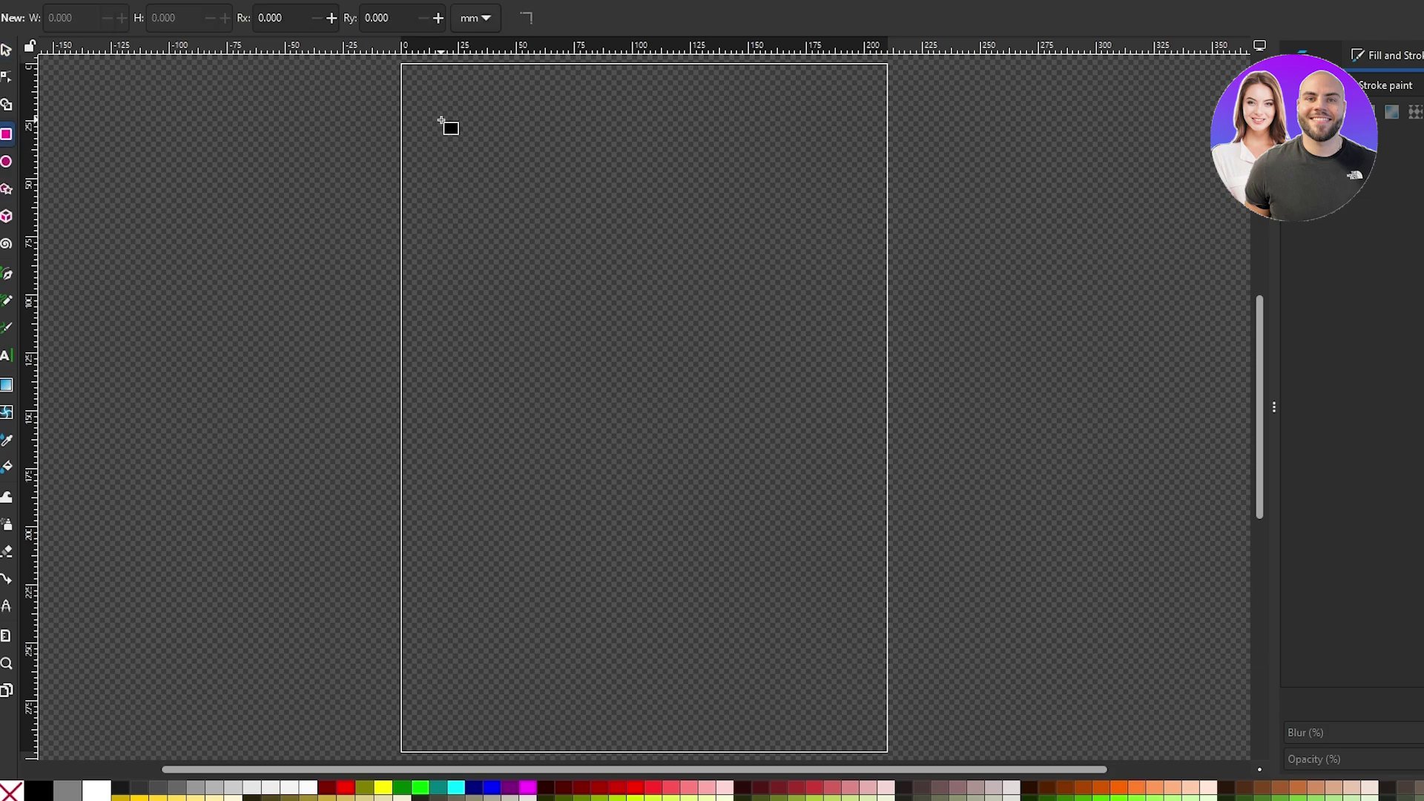
{"action": "mouse_move", "coordinate": [447, 119]}
{"action": "left_mouse_down"}
{"action": "mouse_move", "coordinate": [634, 304]}
{"action": "mouse_move", "coordinate": [697, 324]}
{"action": "left_mouse_up"}
Fill the rectangle yellow, then change it to flat blue (0000ffff)
{"action": "left_click", "coordinate": [383, 788]}
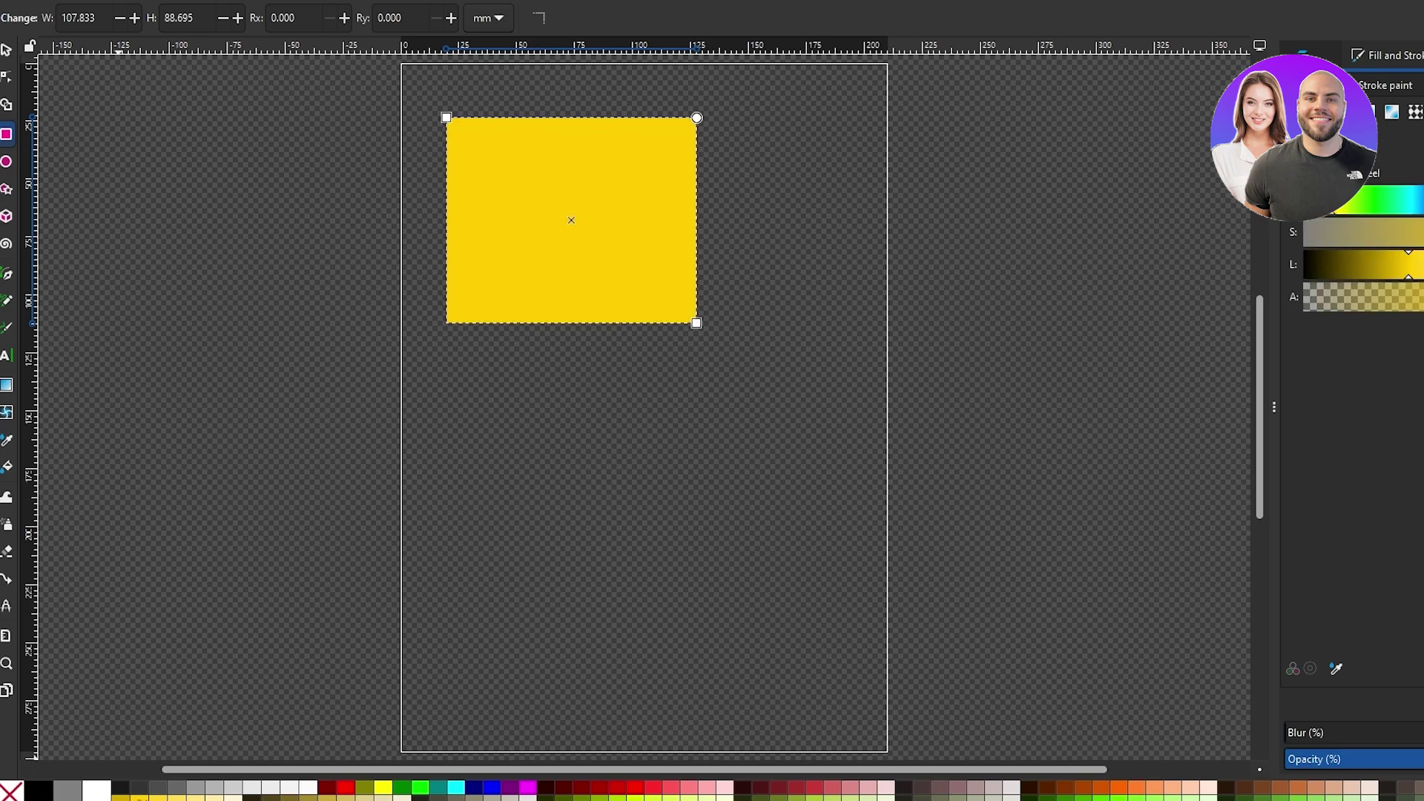
{"action": "left_click", "coordinate": [492, 787]}
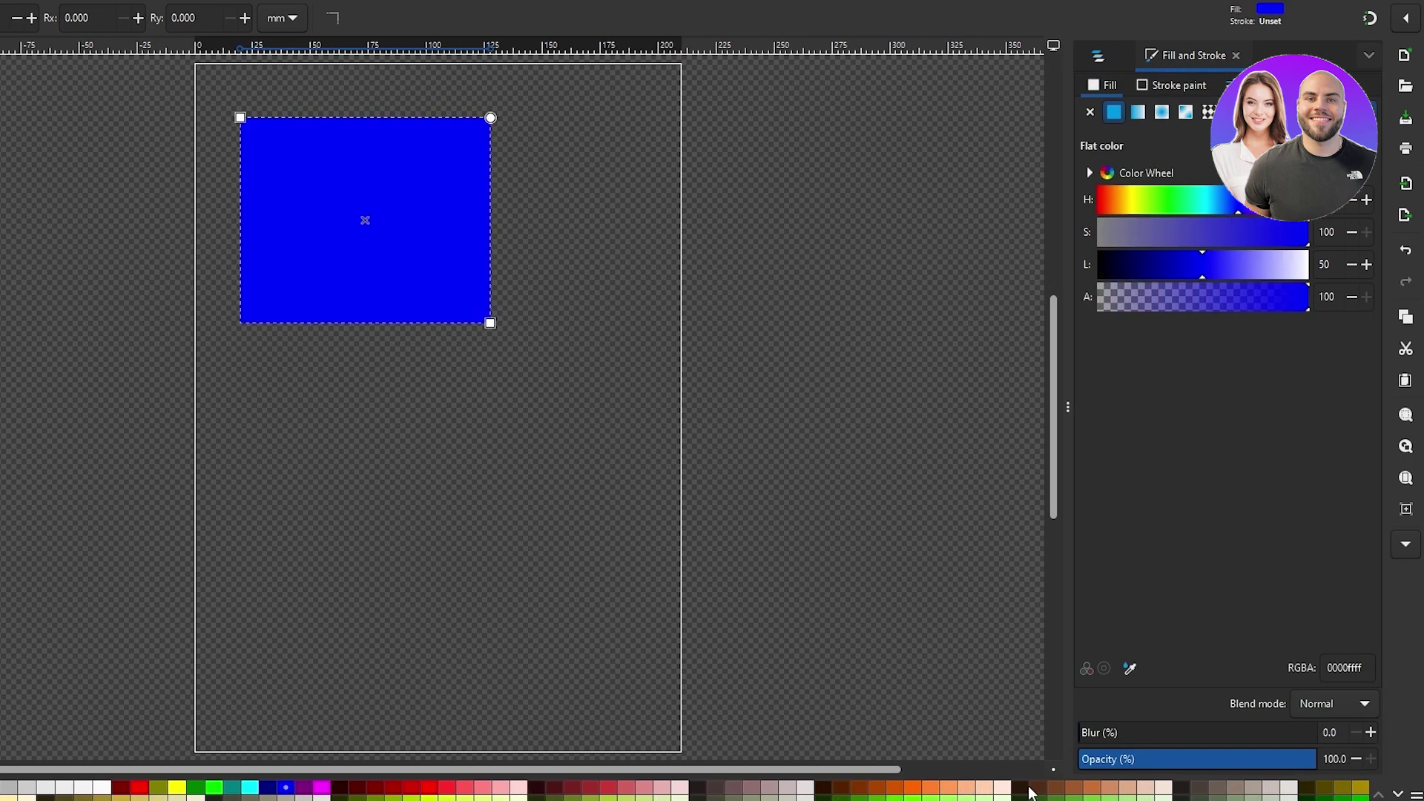
{"action": "scroll", "coordinate": [1185, 789], "scroll_direction": "down", "scroll_amount": 2}
{"action": "scroll", "coordinate": [1380, 795], "scroll_direction": "up", "scroll_amount": 2}
{"action": "scroll", "coordinate": [1007, 770], "scroll_direction": "right", "scroll_amount": 3}
{"action": "scroll", "coordinate": [890, 772], "scroll_direction": "left", "scroll_amount": 6}
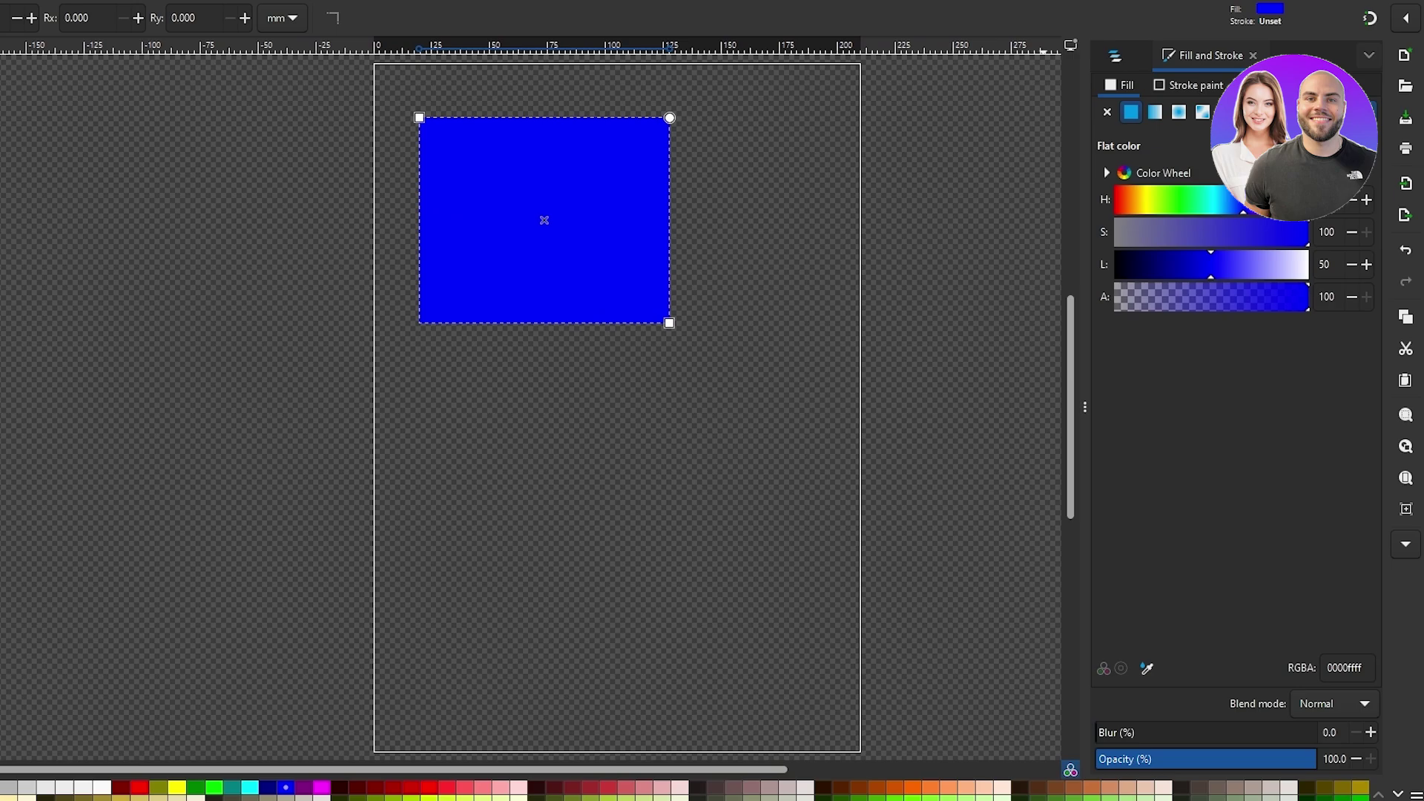
{"action": "scroll", "coordinate": [250, 792], "scroll_direction": "down", "scroll_amount": 3}
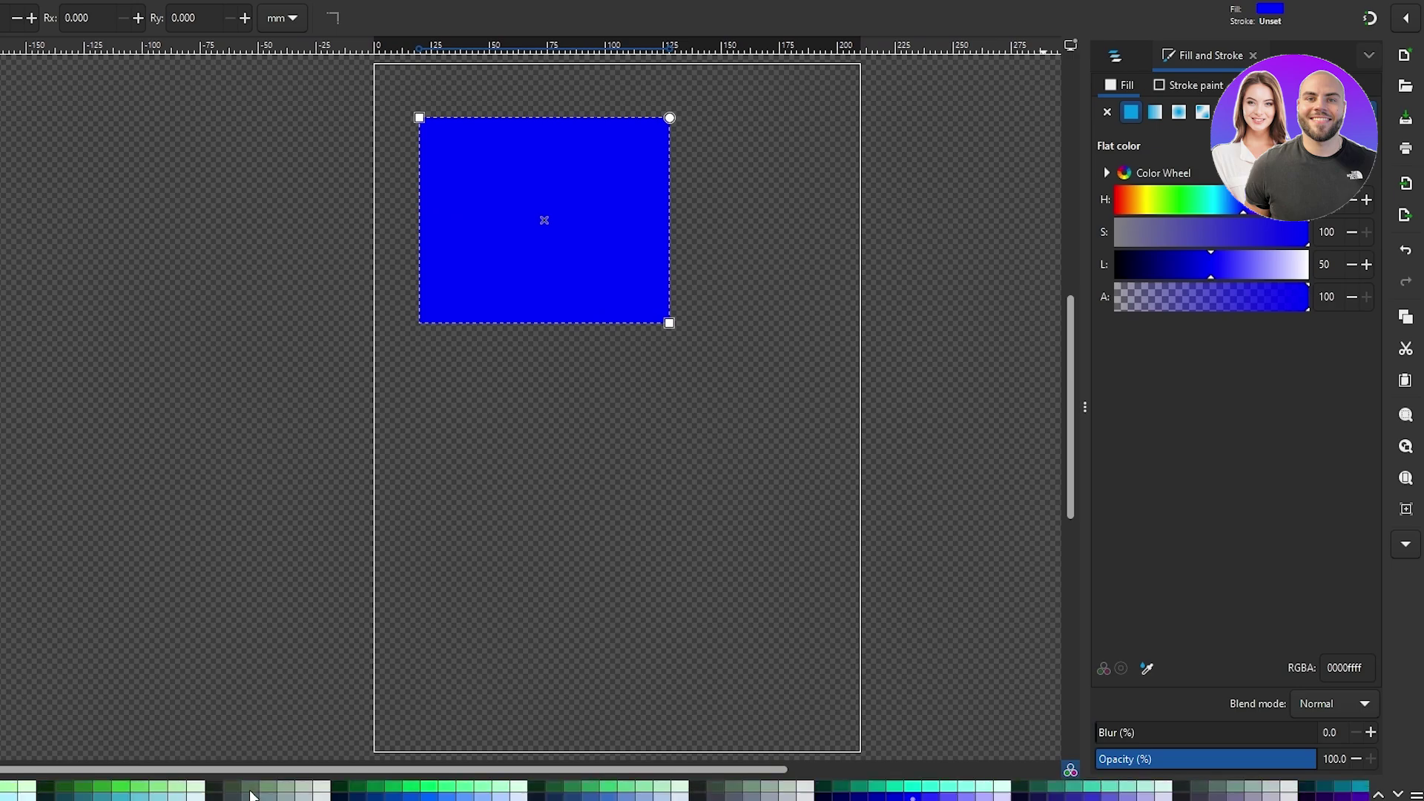
{"action": "scroll", "coordinate": [251, 792], "scroll_direction": "down", "scroll_amount": 5}
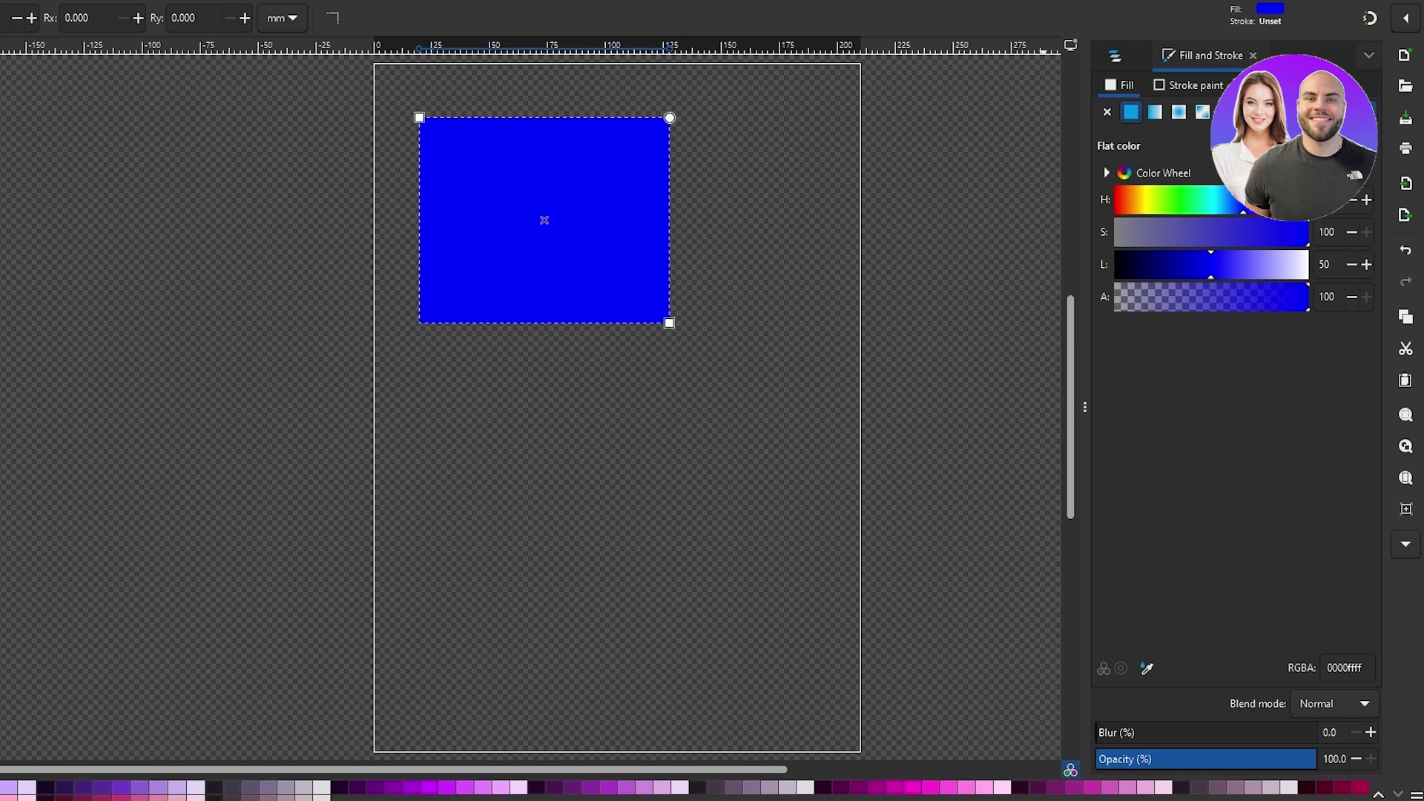
Switch the bottom colour swatches to the SVG palette
{"action": "left_click", "coordinate": [1417, 793]}
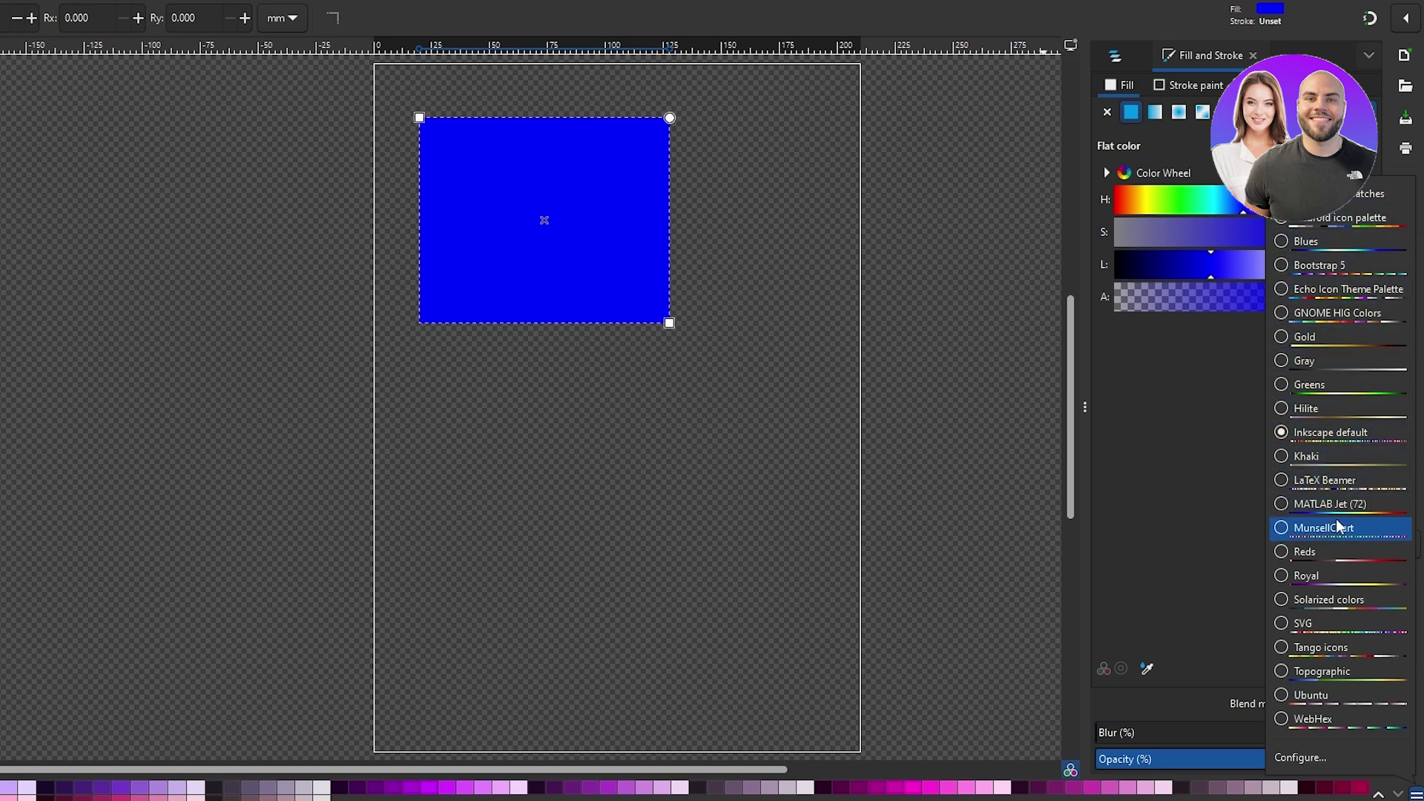
{"action": "left_click", "coordinate": [1338, 623]}
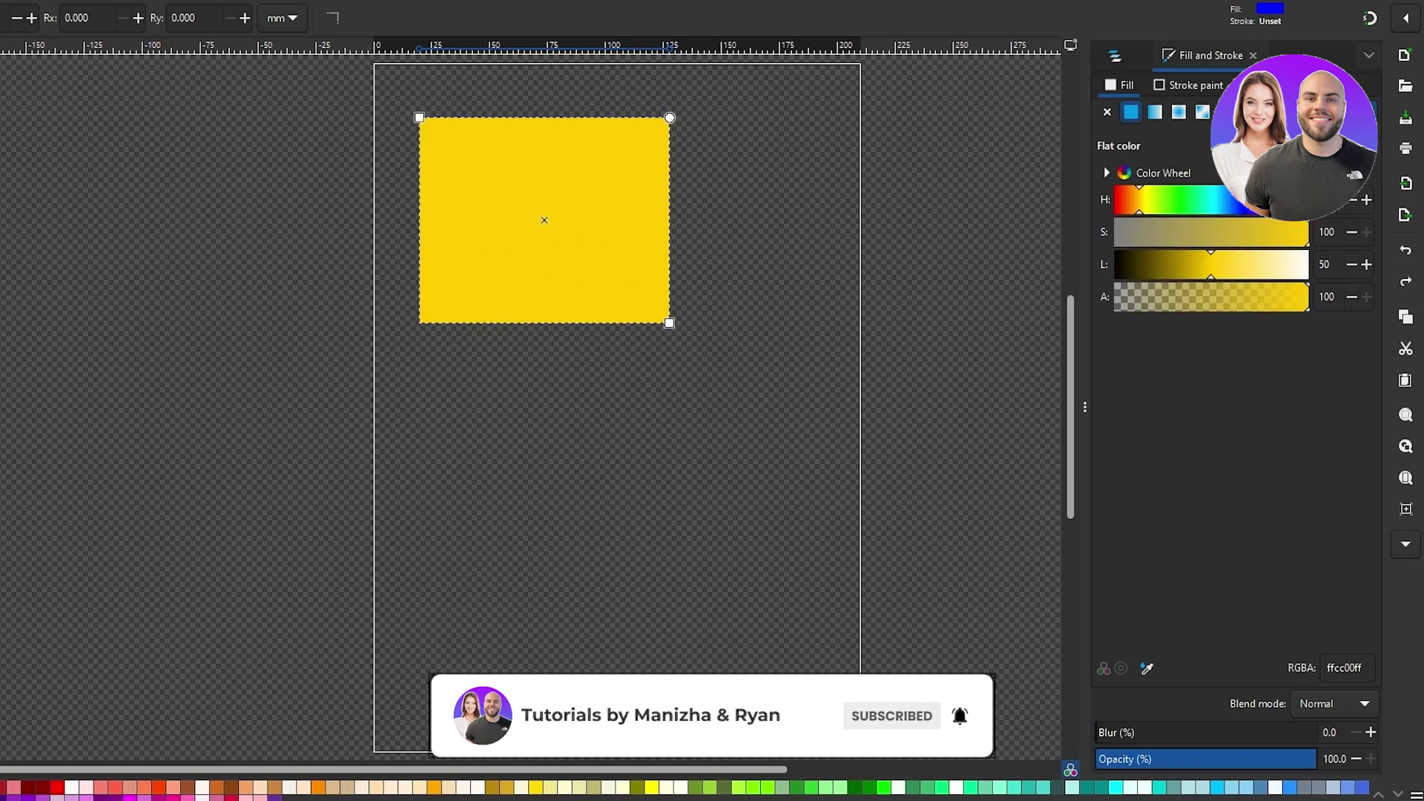
{"action": "key", "text": "x"}
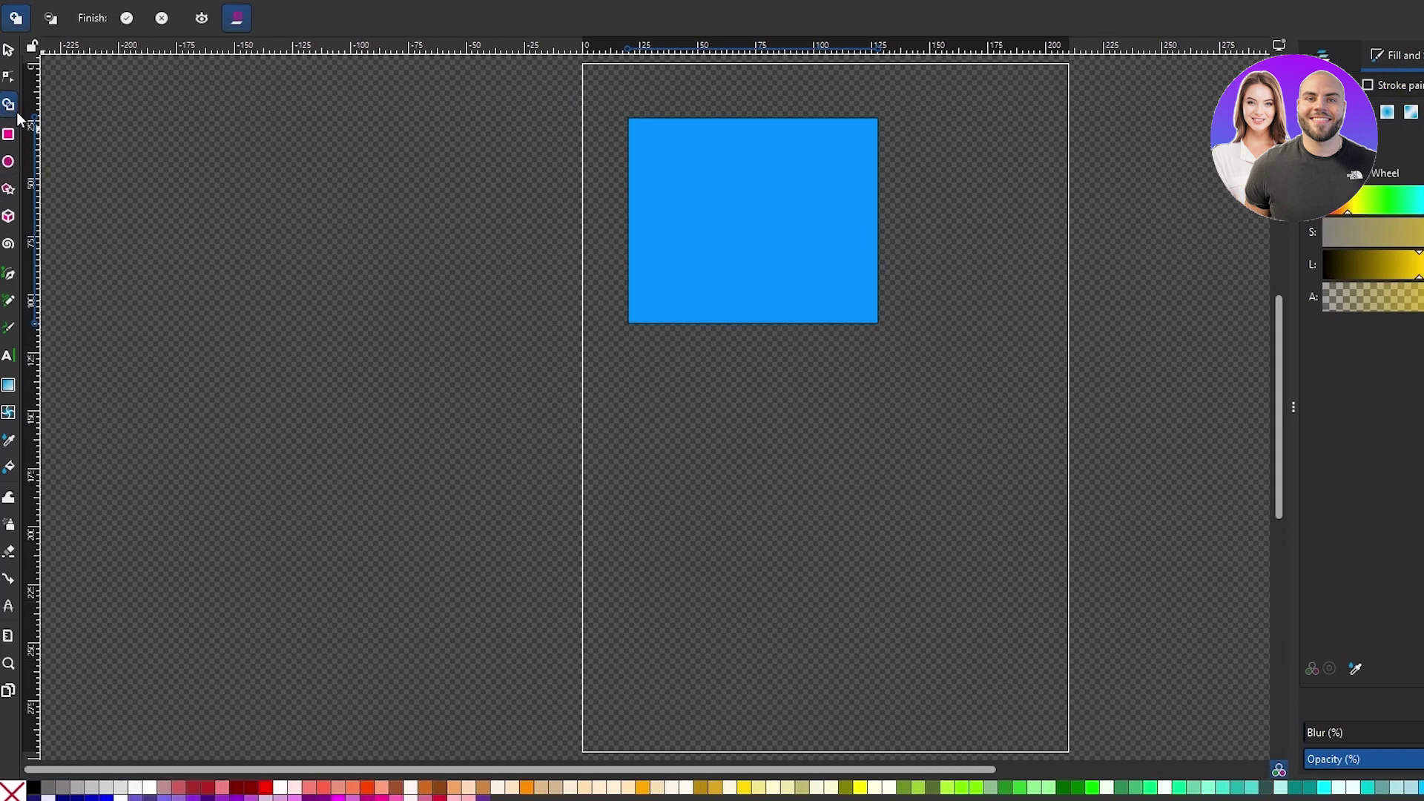
{"action": "left_click", "coordinate": [8, 161]}
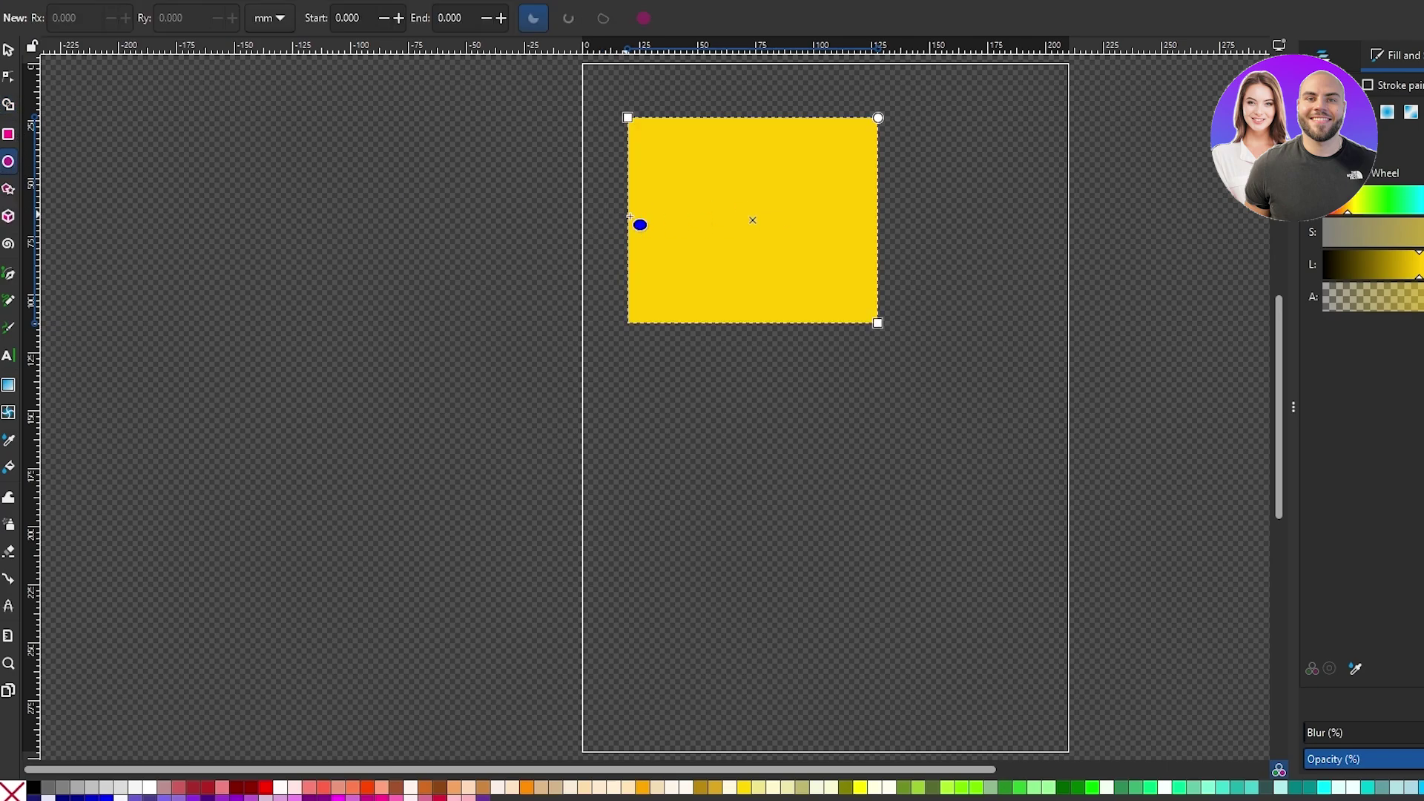
{"action": "left_click_drag", "start_coordinate": [630, 213], "coordinate": [862, 437]}
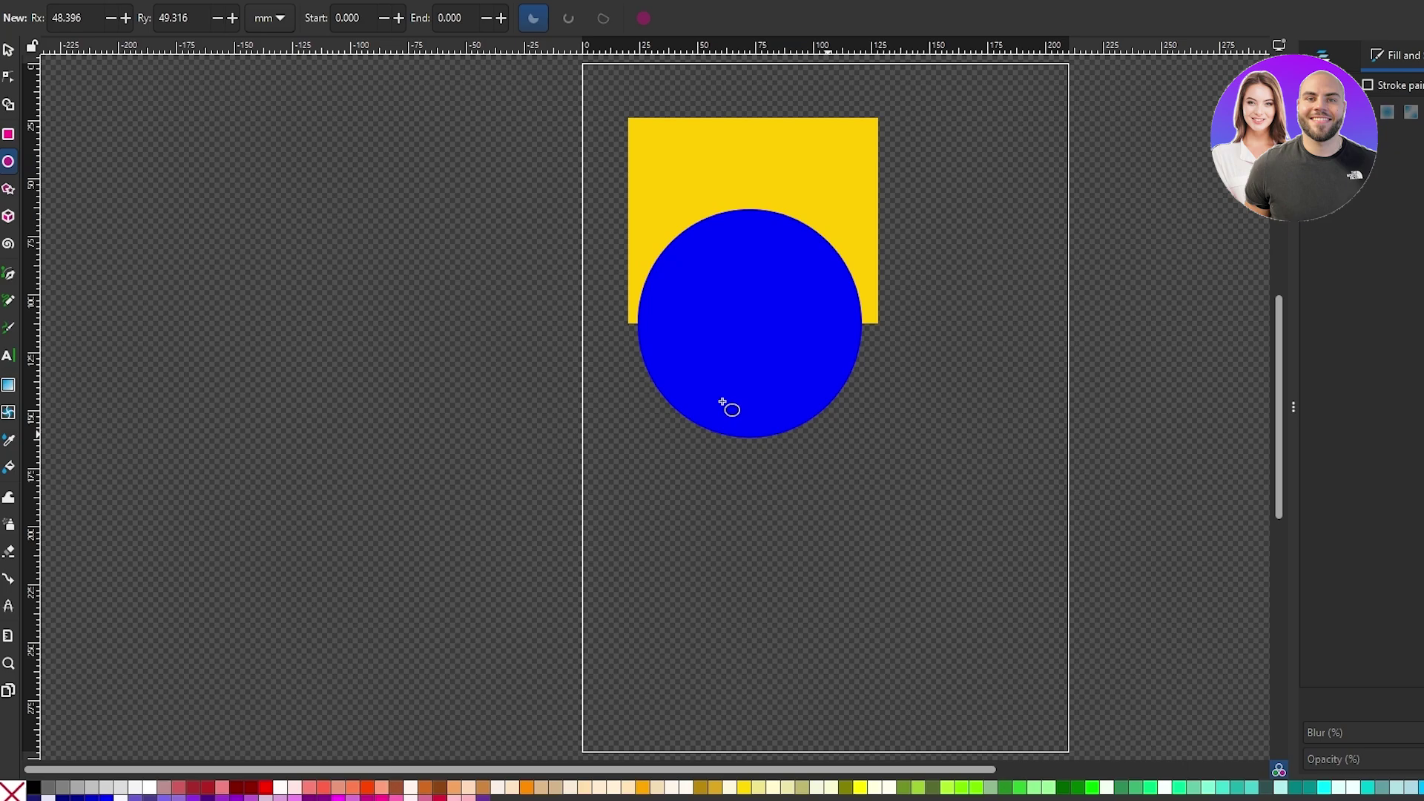
{"action": "left_click", "coordinate": [9, 192]}
{"action": "left_click", "coordinate": [10, 223]}
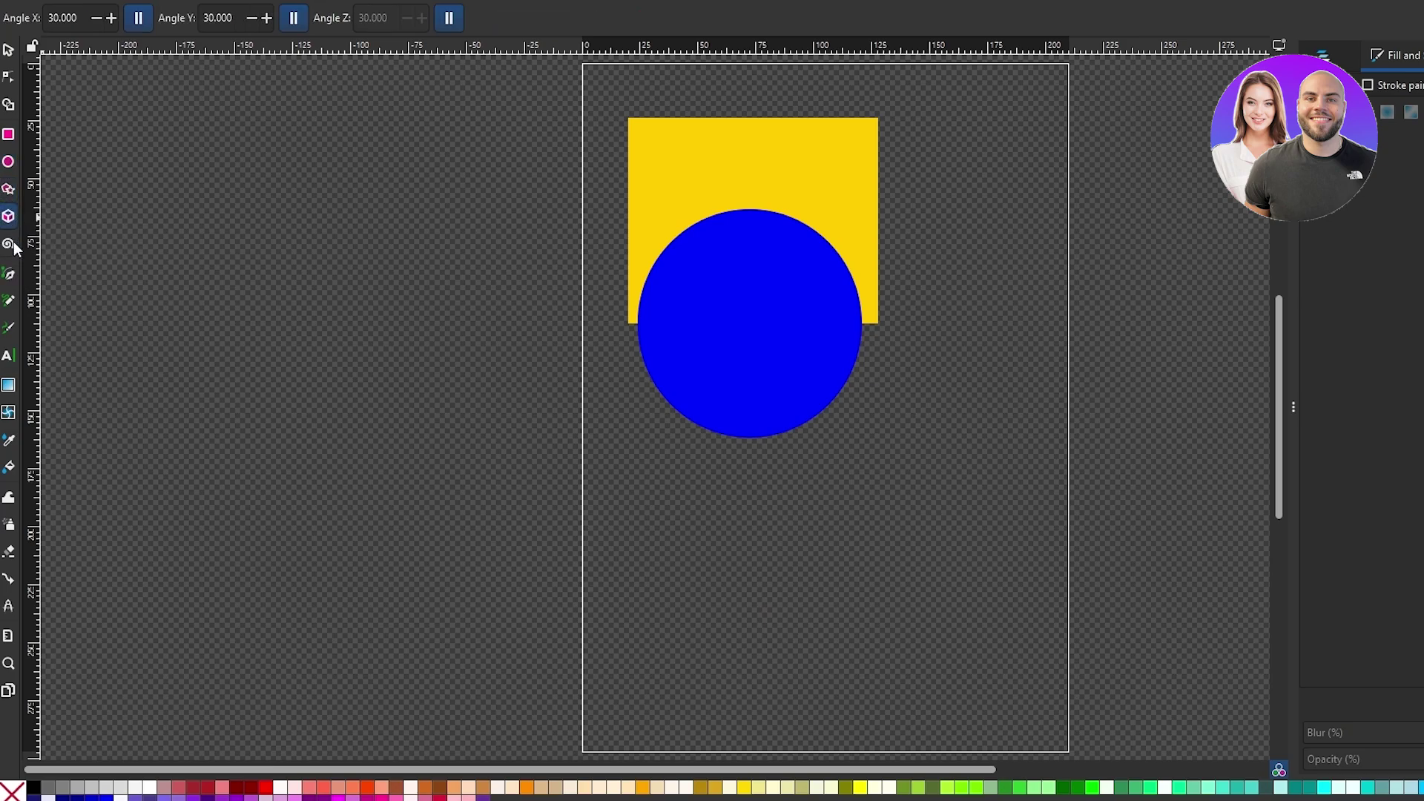
{"action": "left_click", "coordinate": [9, 244]}
{"action": "mouse_move", "coordinate": [777, 297]}
{"action": "left_mouse_down"}
{"action": "mouse_move", "coordinate": [786, 332]}
{"action": "mouse_move", "coordinate": [881, 455]}
{"action": "mouse_move", "coordinate": [794, 342]}
{"action": "left_mouse_up"}
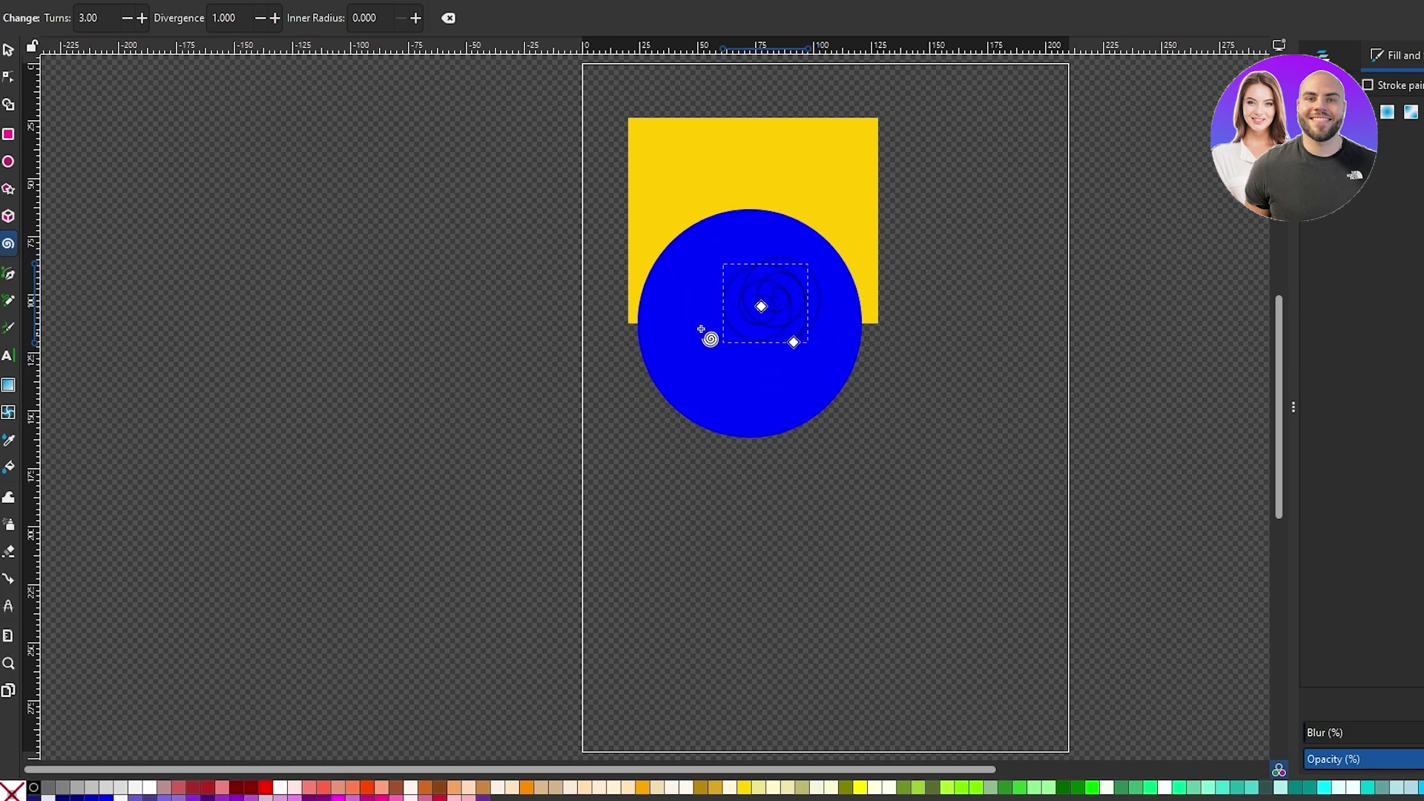
{"action": "left_click", "coordinate": [8, 274]}
{"action": "left_click_drag", "start_coordinate": [812, 349], "coordinate": [966, 275]}
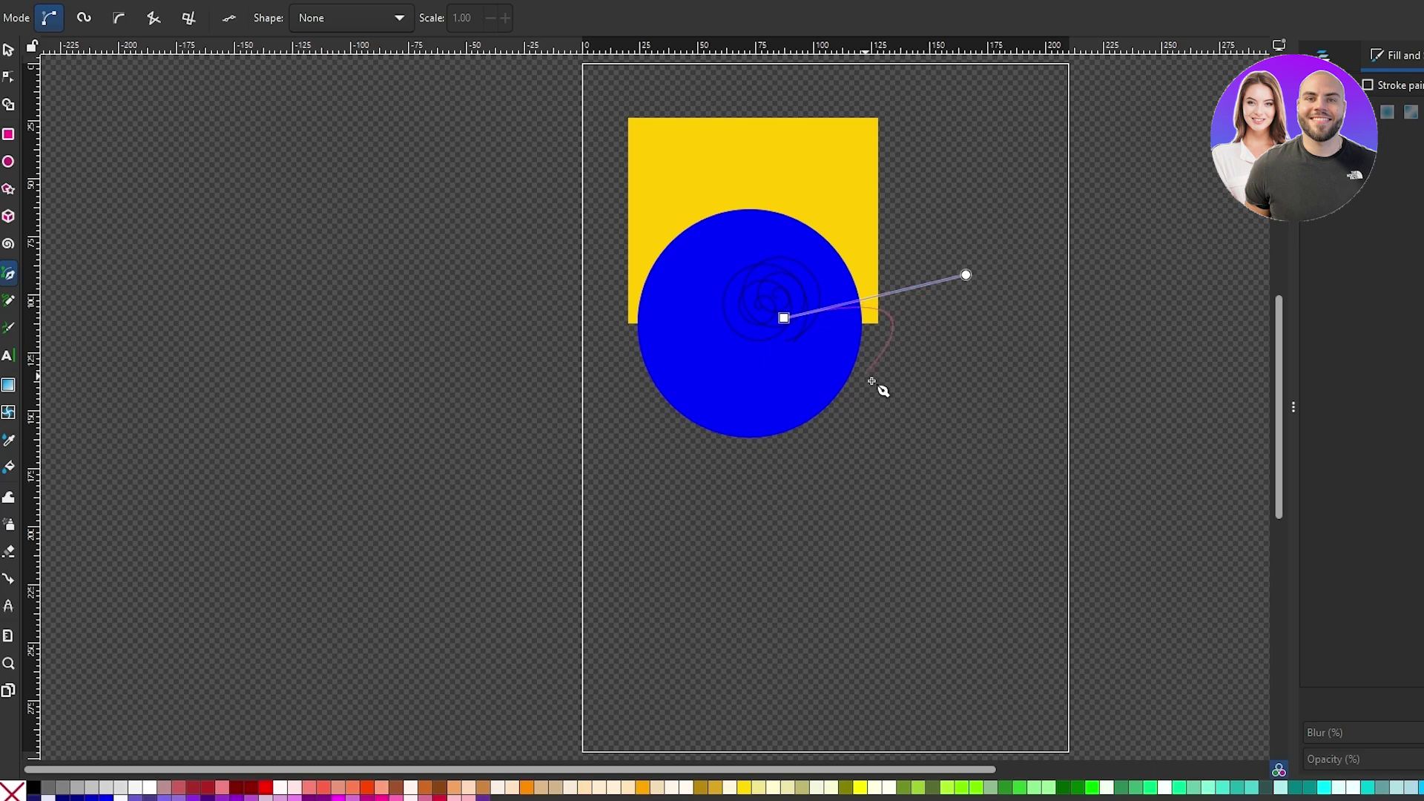
{"action": "left_click", "coordinate": [983, 430]}
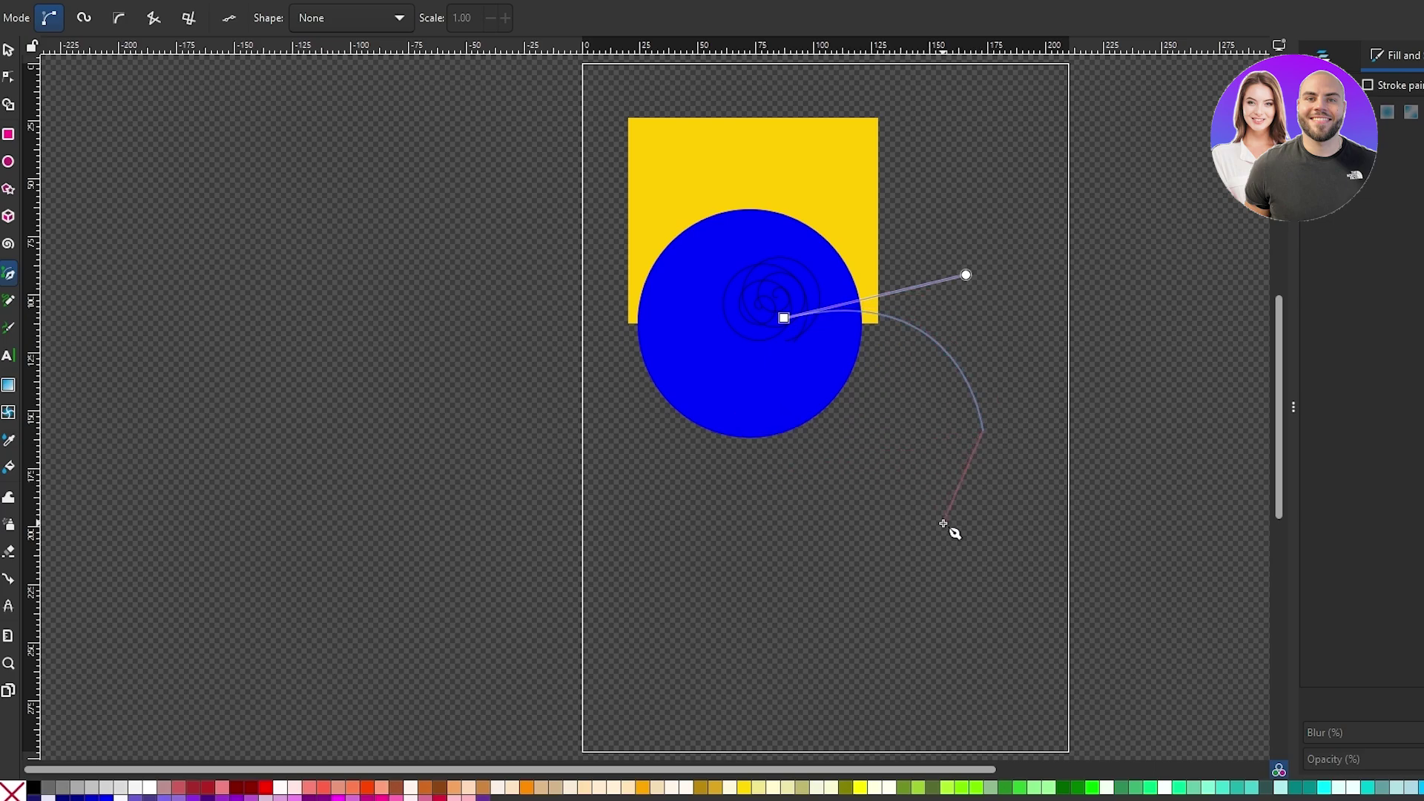
{"action": "left_click_drag", "start_coordinate": [984, 450], "coordinate": [864, 485]}
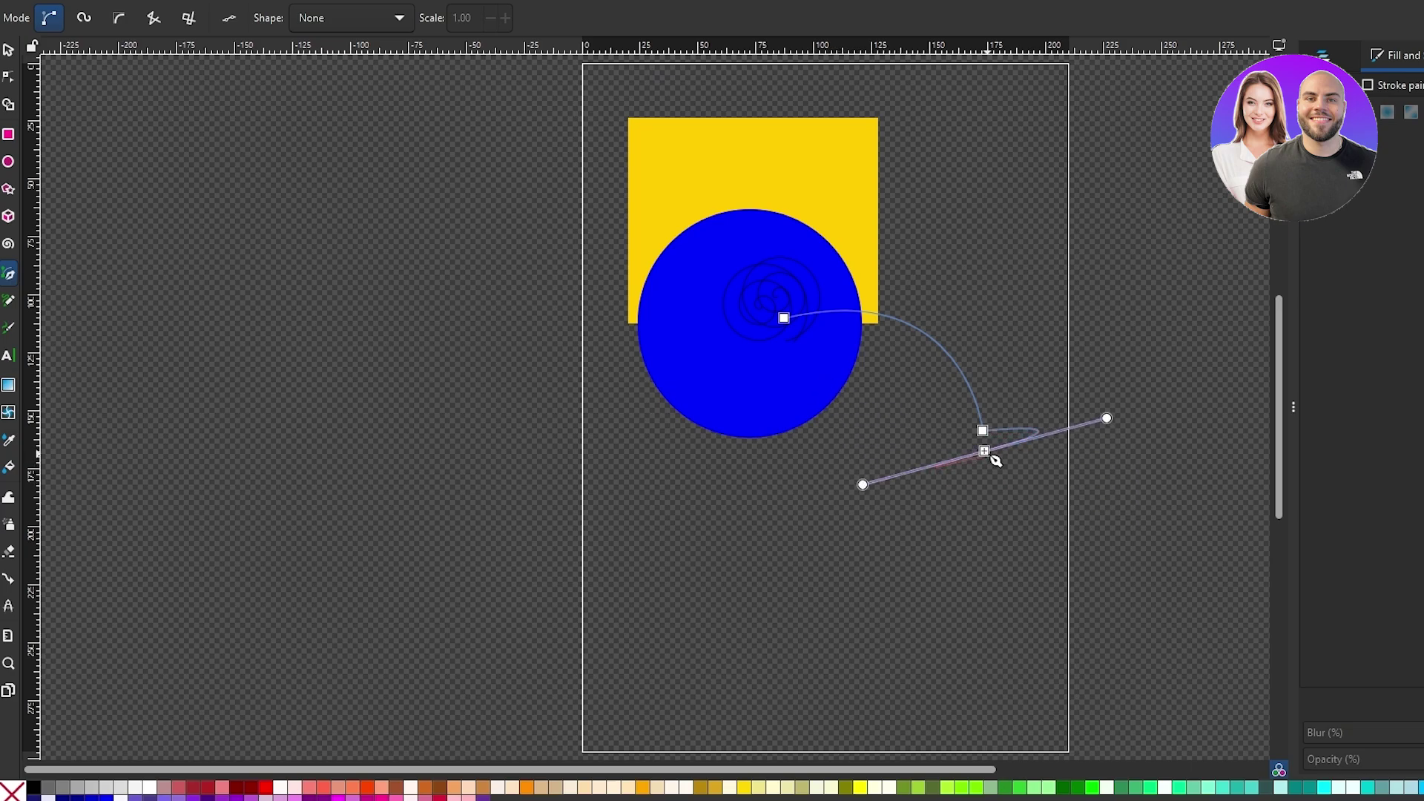
{"action": "left_click_drag", "start_coordinate": [985, 452], "coordinate": [1001, 545]}
{"action": "key", "text": "Escape"}
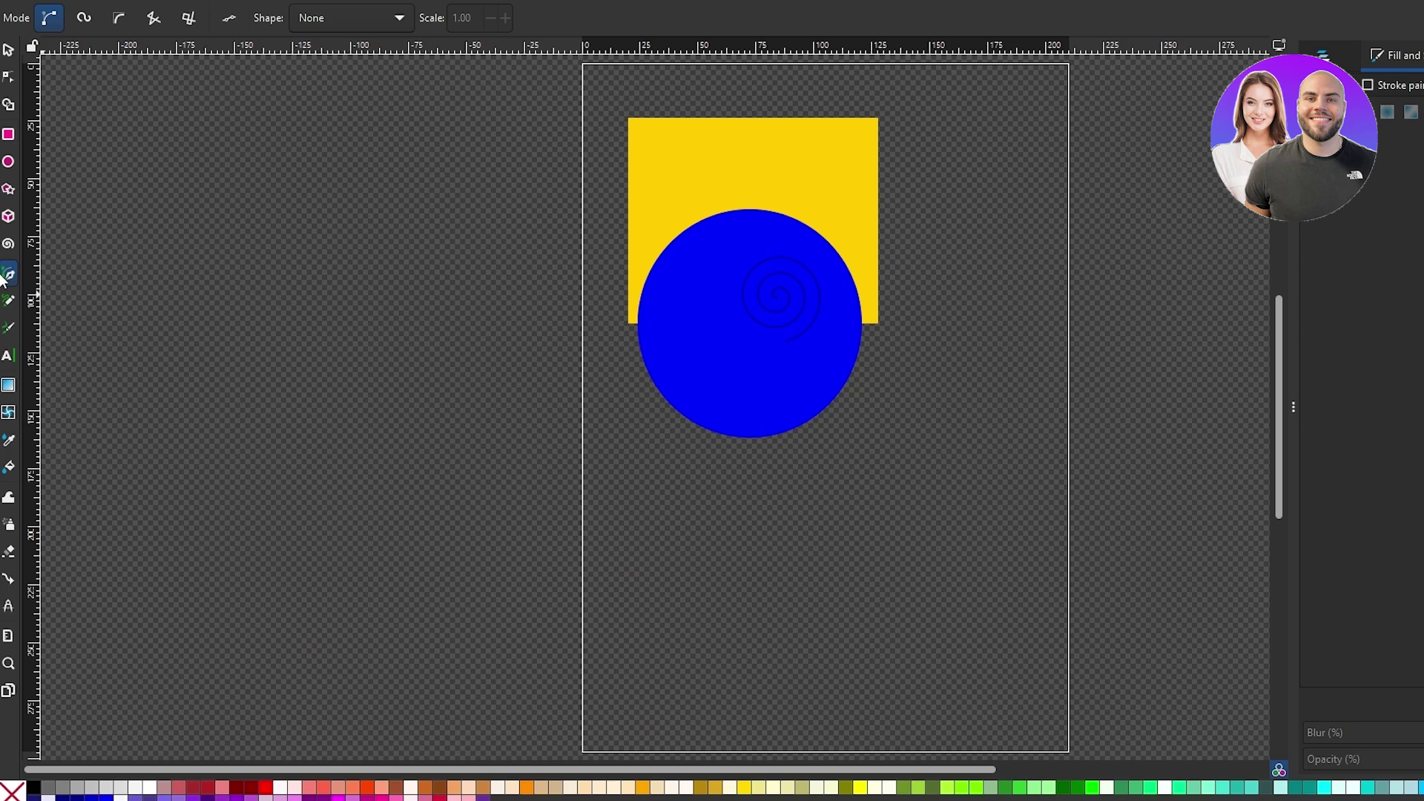
Draw a freehand blob below the circle with the Pencil tool
{"action": "left_click", "coordinate": [8, 300]}
{"action": "mouse_move", "coordinate": [703, 400]}
{"action": "left_mouse_down"}
{"action": "mouse_move", "coordinate": [816, 386]}
{"action": "mouse_move", "coordinate": [672, 437]}
{"action": "mouse_move", "coordinate": [717, 492]}
{"action": "mouse_move", "coordinate": [859, 575]}
{"action": "mouse_move", "coordinate": [852, 527]}
{"action": "mouse_move", "coordinate": [789, 499]}
{"action": "left_mouse_up"}
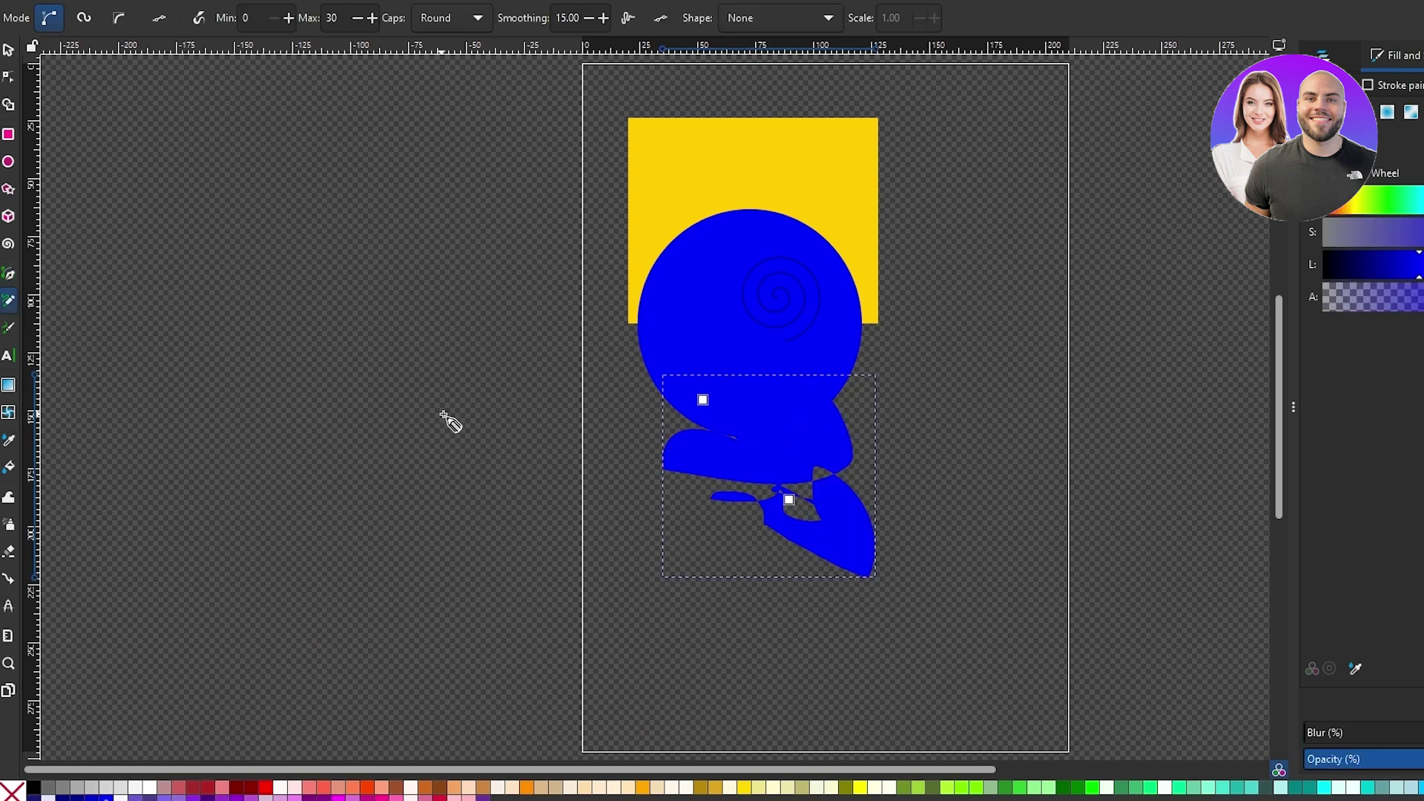
{"action": "left_click", "coordinate": [10, 329]}
Add text right of the circle, stretch it across the page bottom, and fill it off-white
{"action": "left_click", "coordinate": [6, 357]}
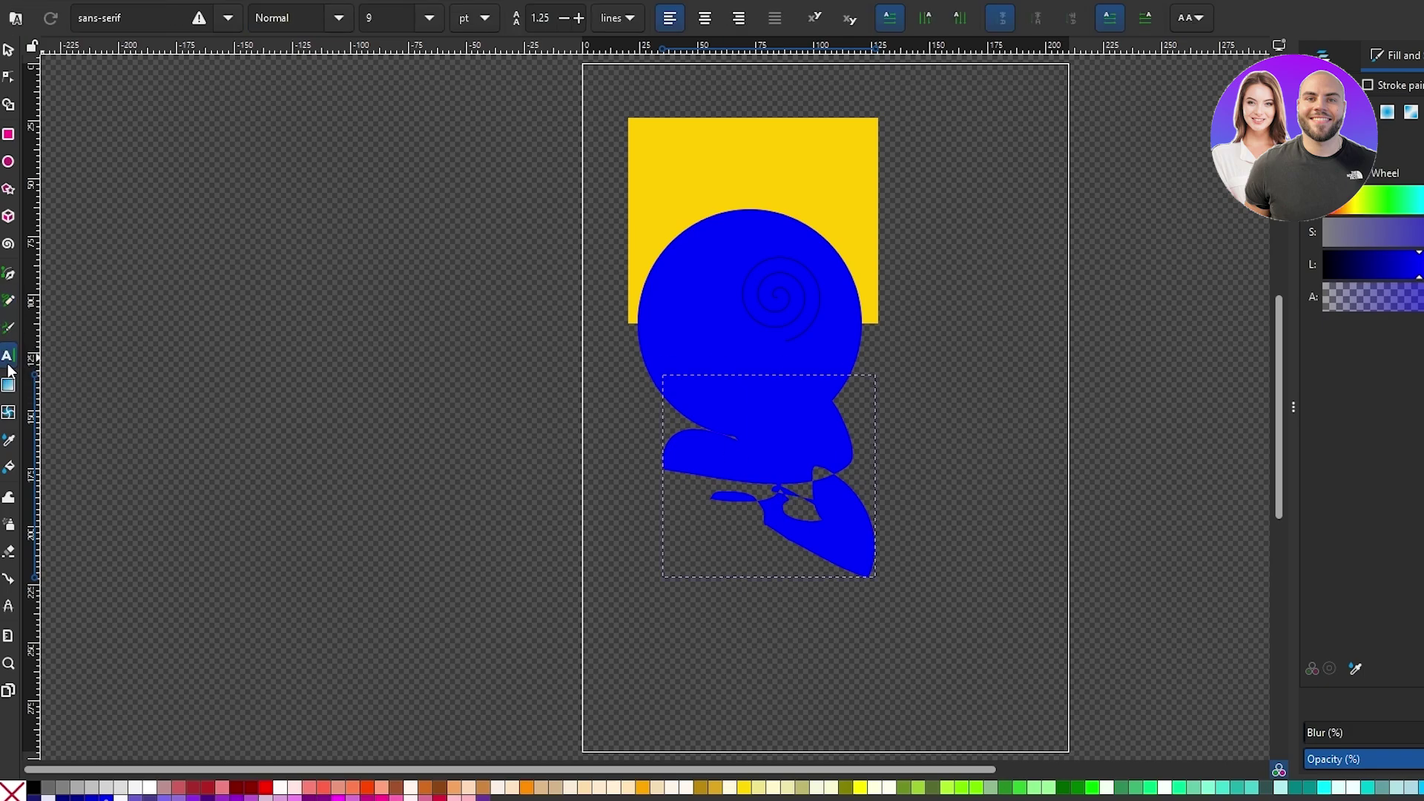
{"action": "left_click", "coordinate": [895, 365]}
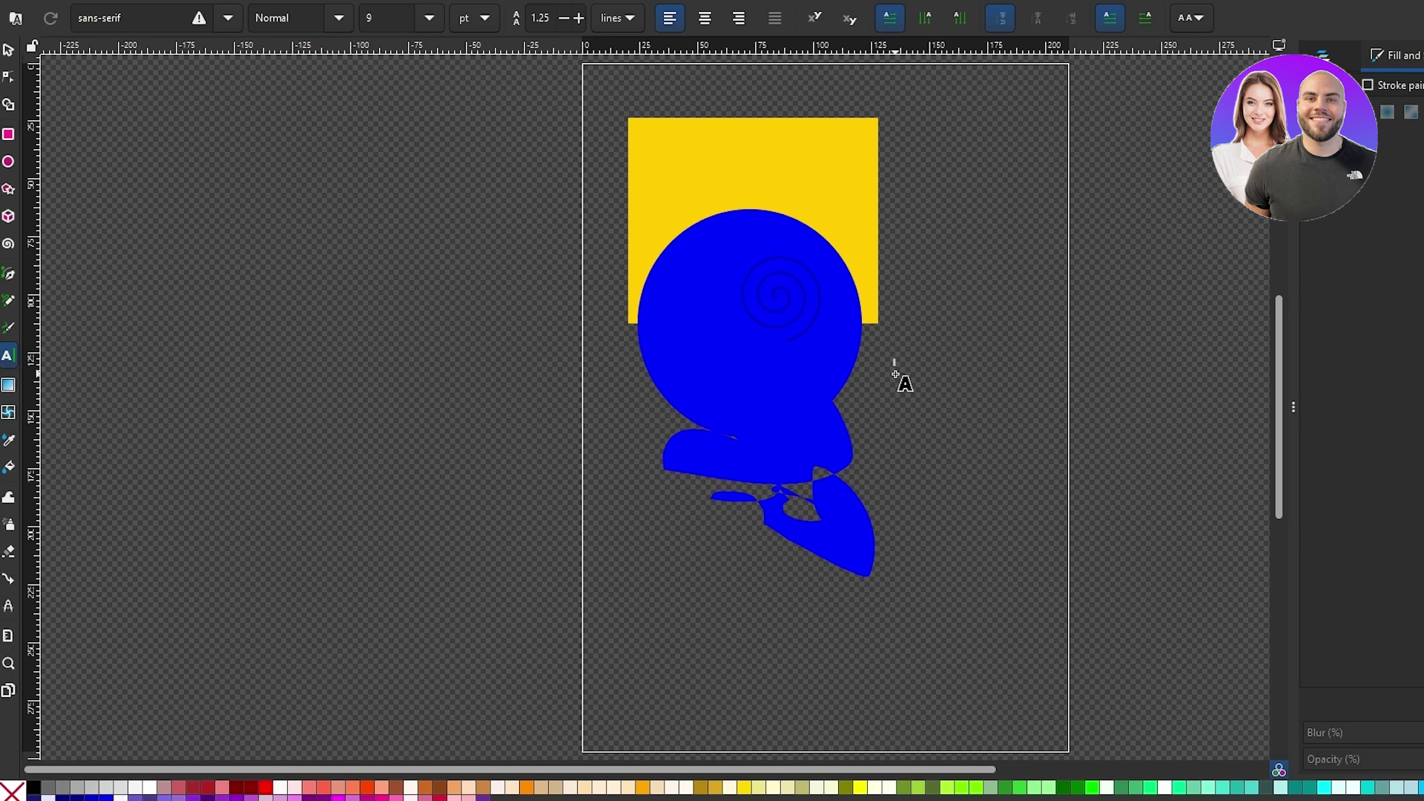
{"action": "type", "text": "Hello"}
{"action": "left_click", "coordinate": [8, 53]}
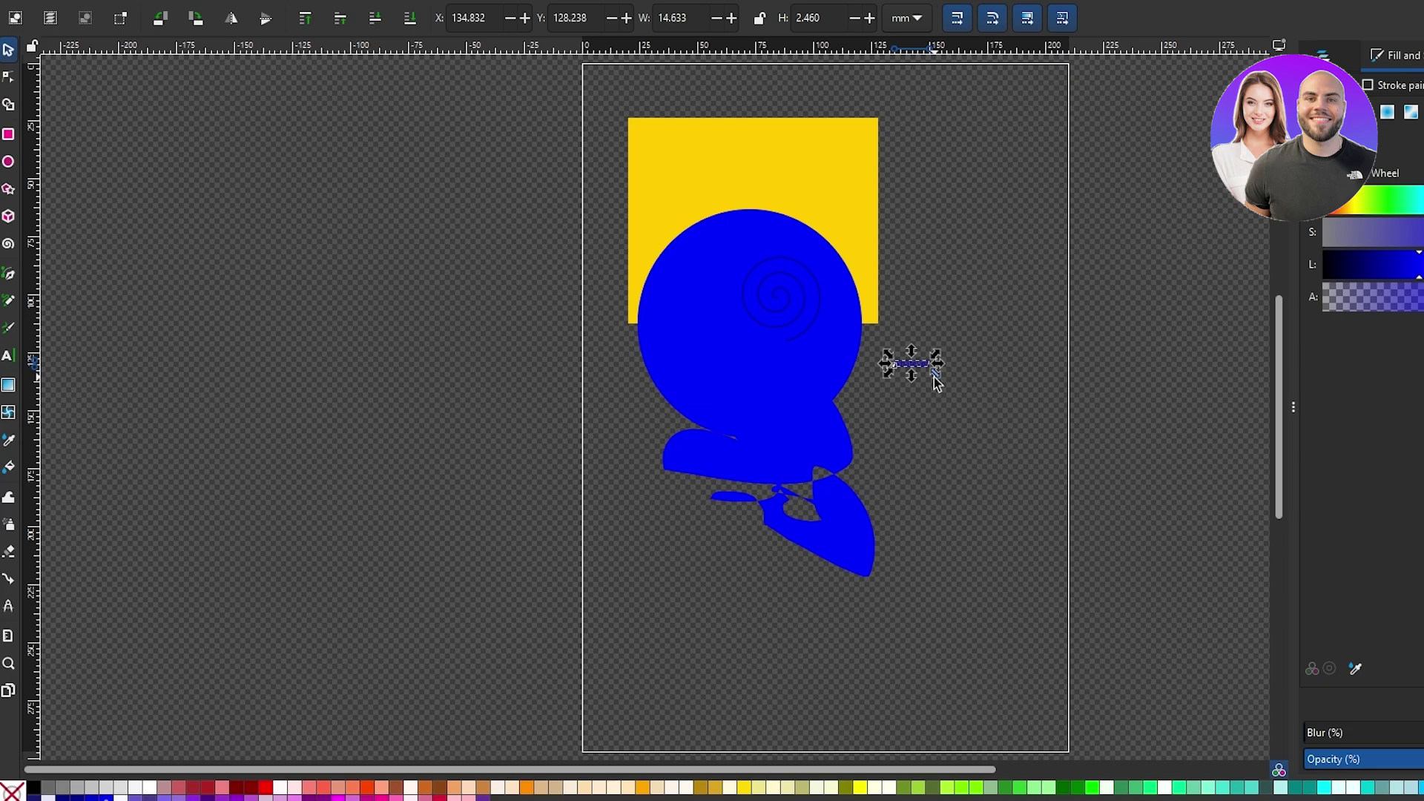
{"action": "left_click_drag", "start_coordinate": [938, 377], "coordinate": [1181, 489]}
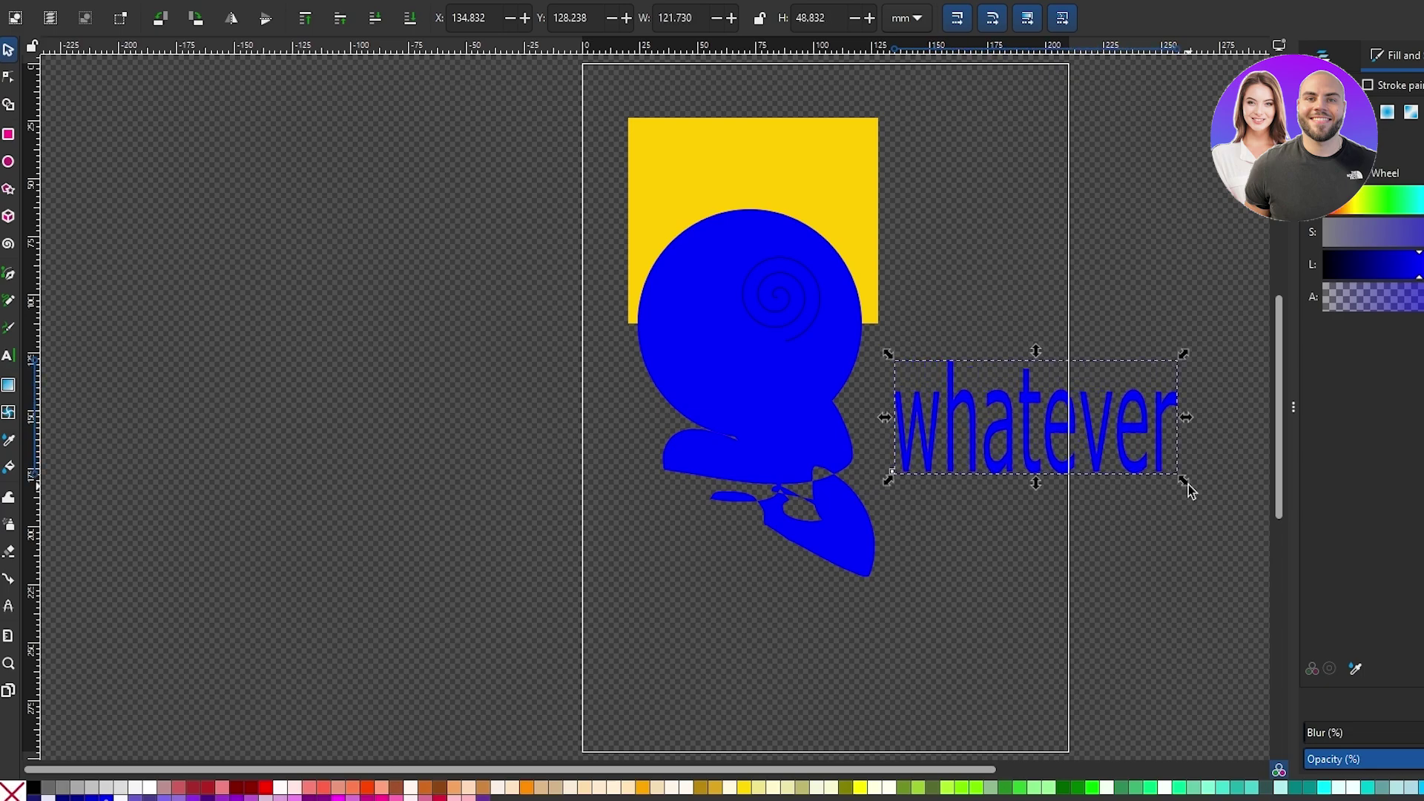
{"action": "left_click_drag", "start_coordinate": [1089, 441], "coordinate": [852, 645]}
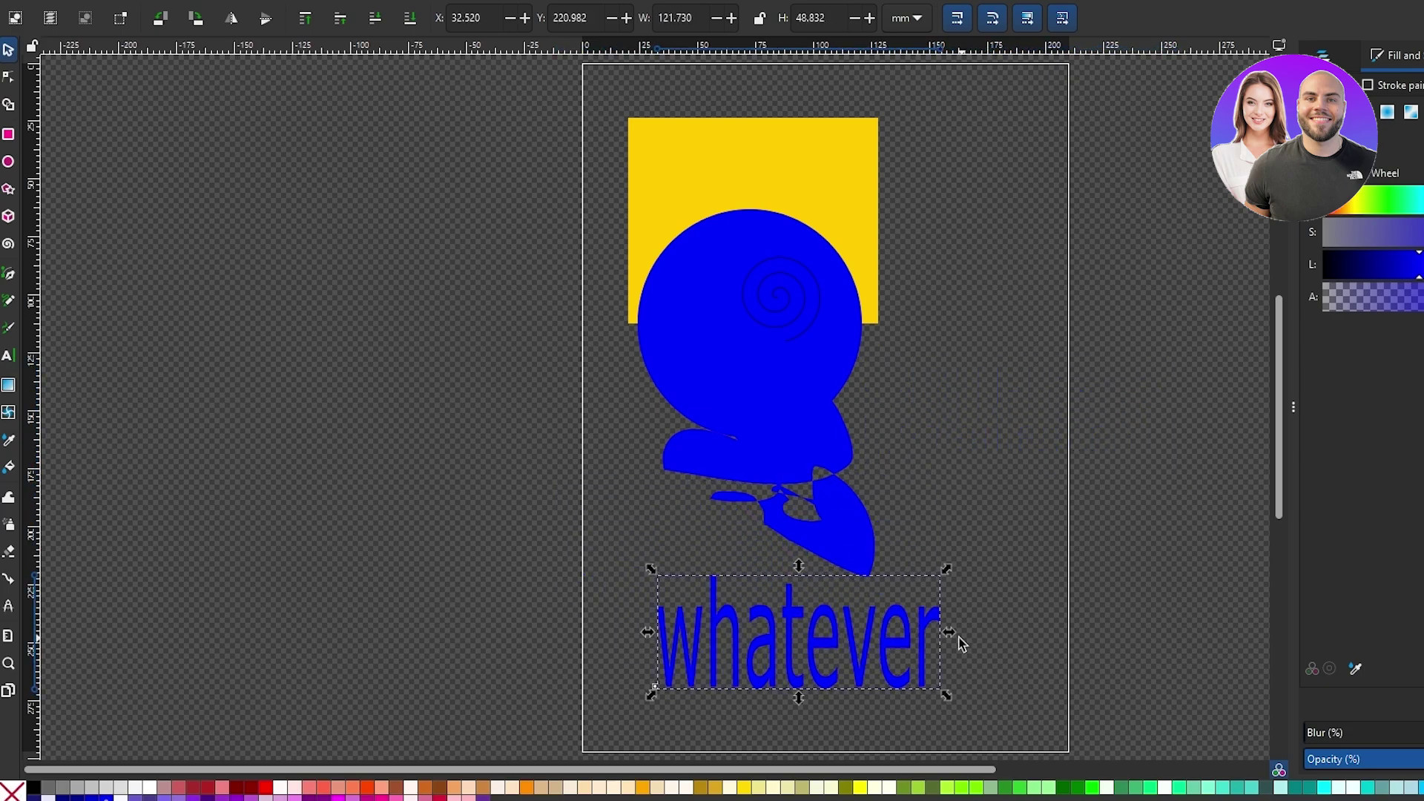
{"action": "left_click_drag", "start_coordinate": [949, 632], "coordinate": [1071, 652]}
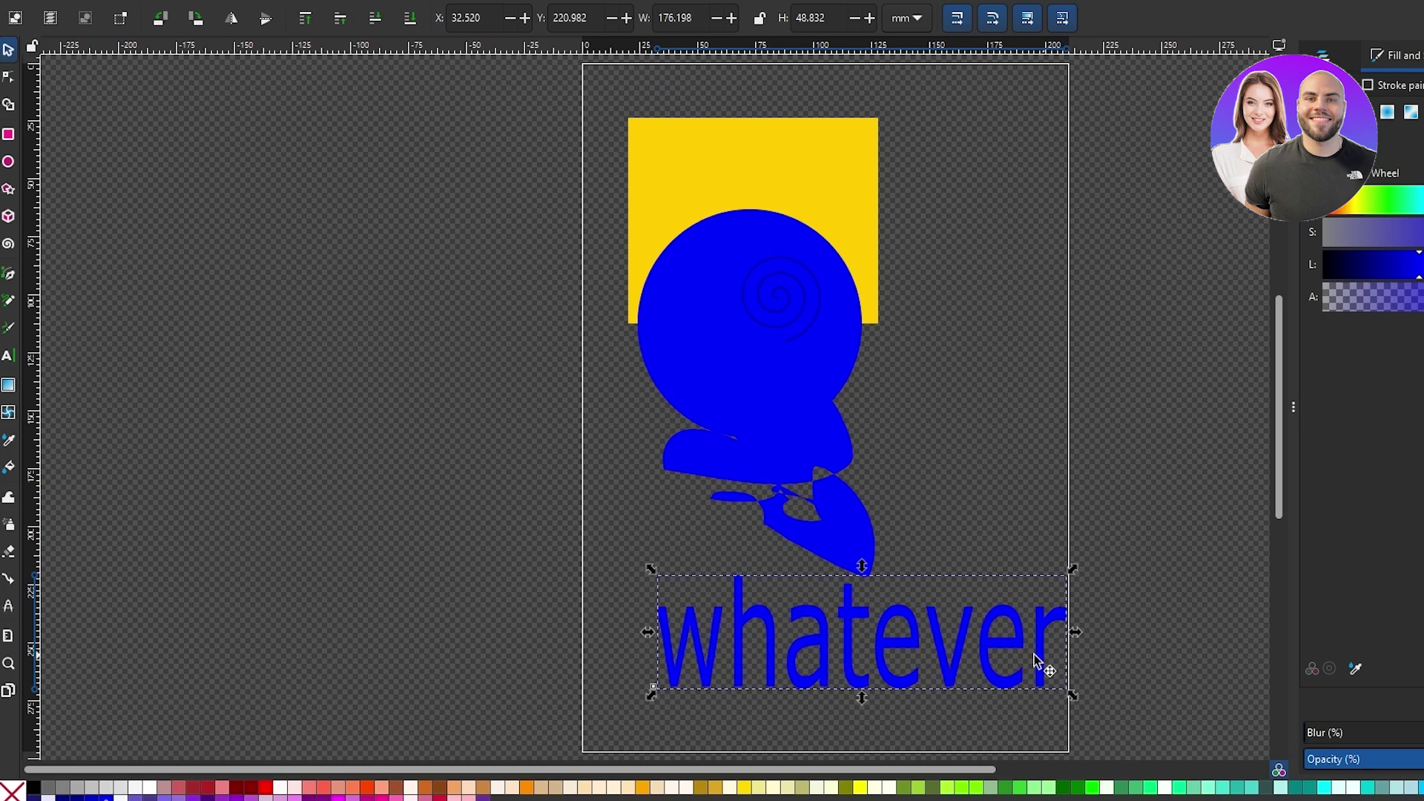
{"action": "left_click_drag", "start_coordinate": [985, 650], "coordinate": [914, 662]}
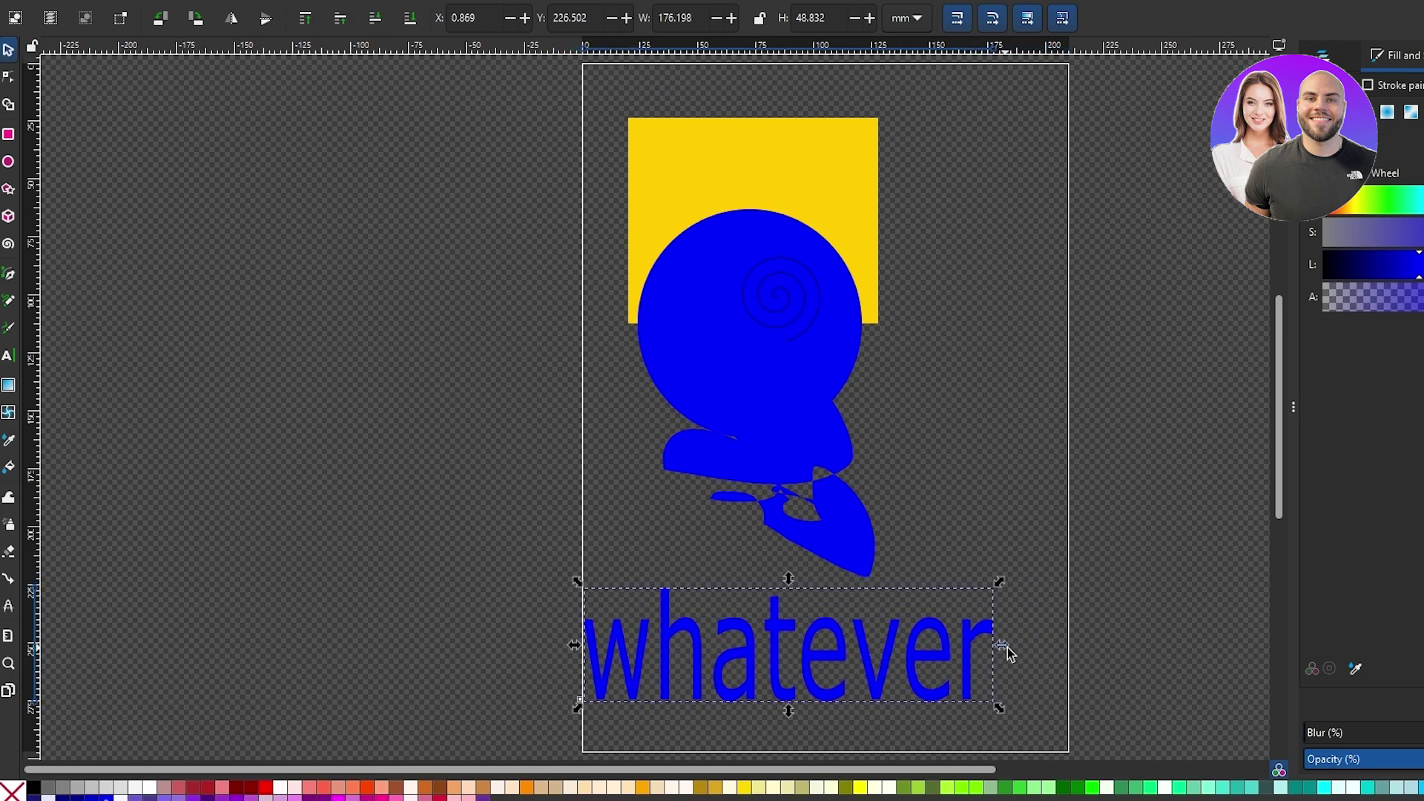
{"action": "left_click_drag", "start_coordinate": [1006, 649], "coordinate": [1081, 662]}
{"action": "left_click", "coordinate": [460, 787]}
{"action": "left_click", "coordinate": [575, 788]}
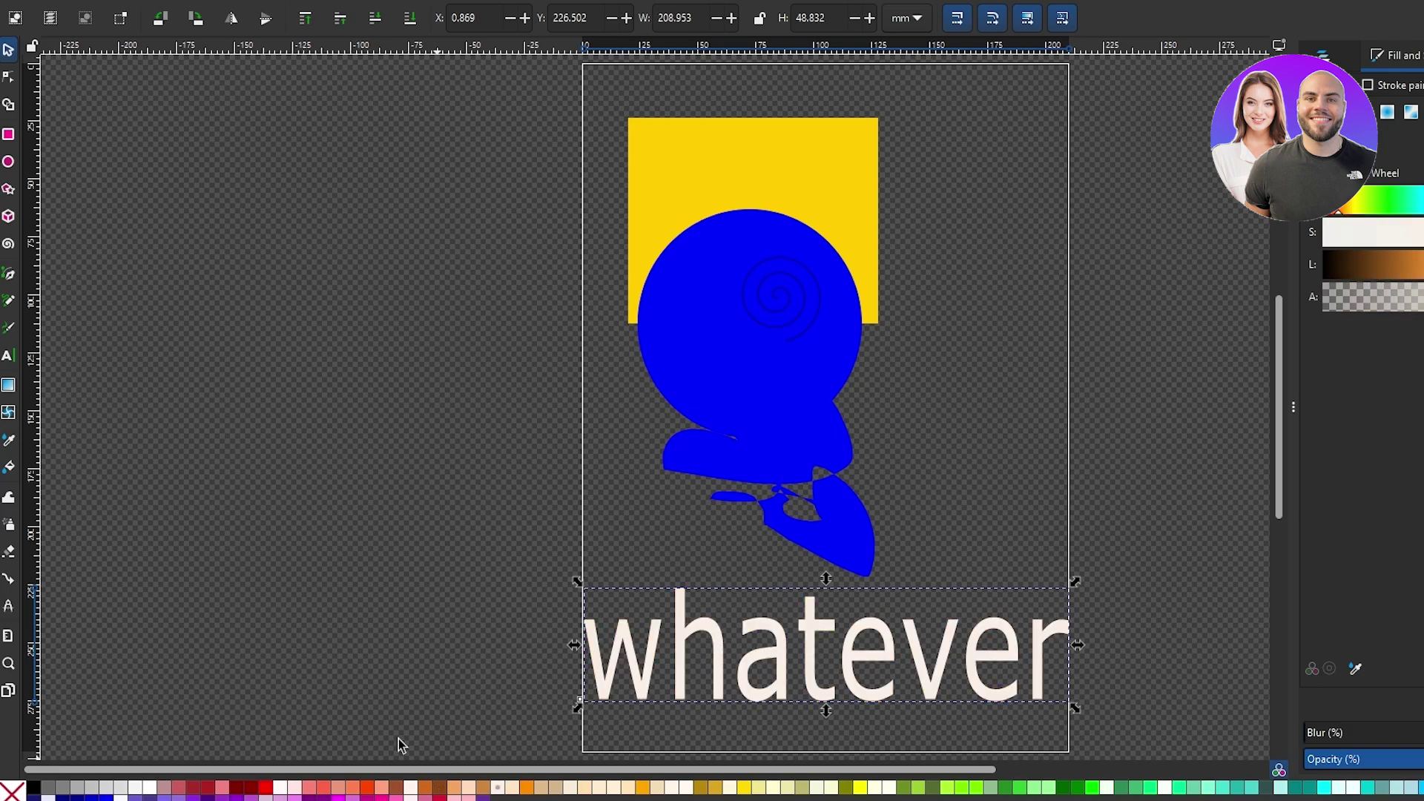
{"action": "left_click", "coordinate": [9, 386]}
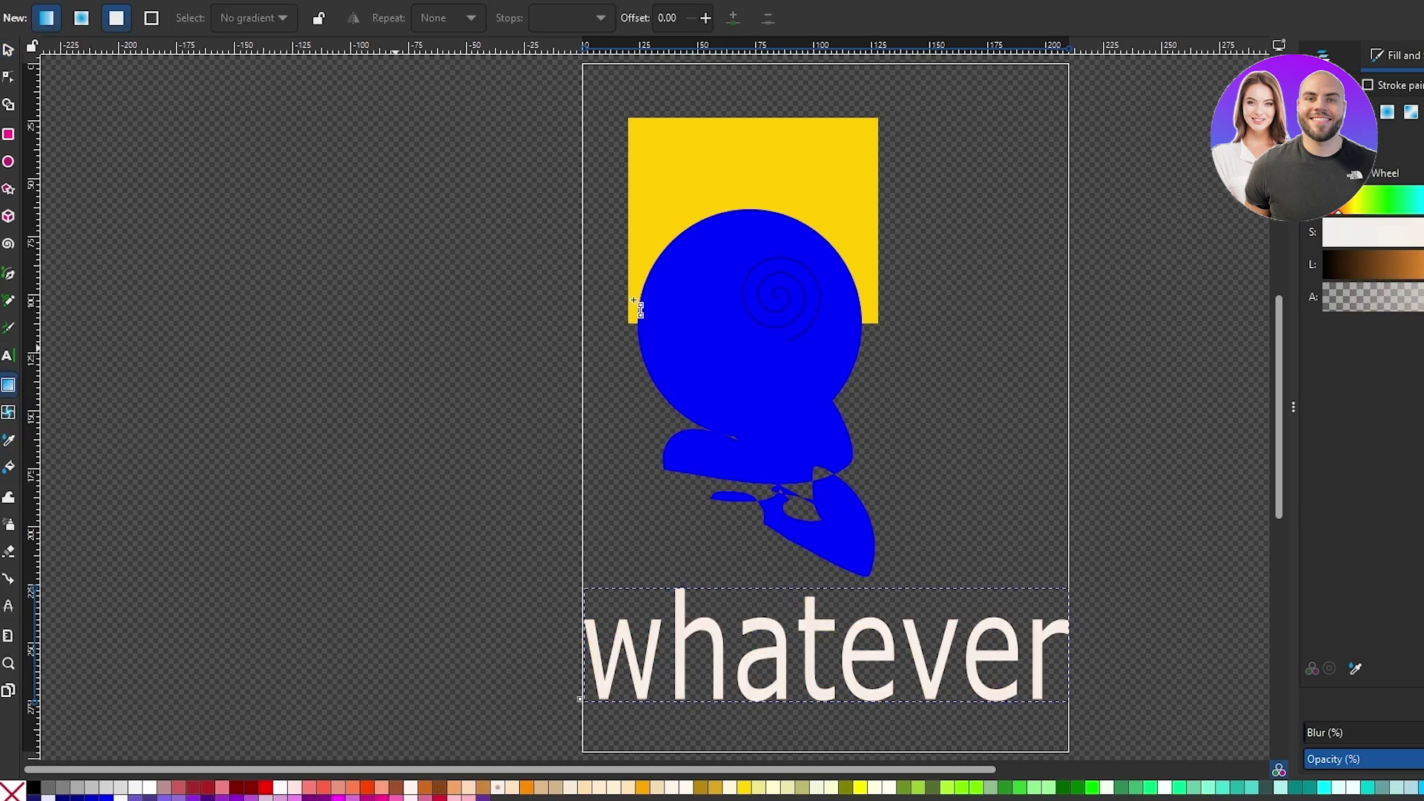
{"action": "left_click_drag", "start_coordinate": [900, 149], "coordinate": [1011, 255]}
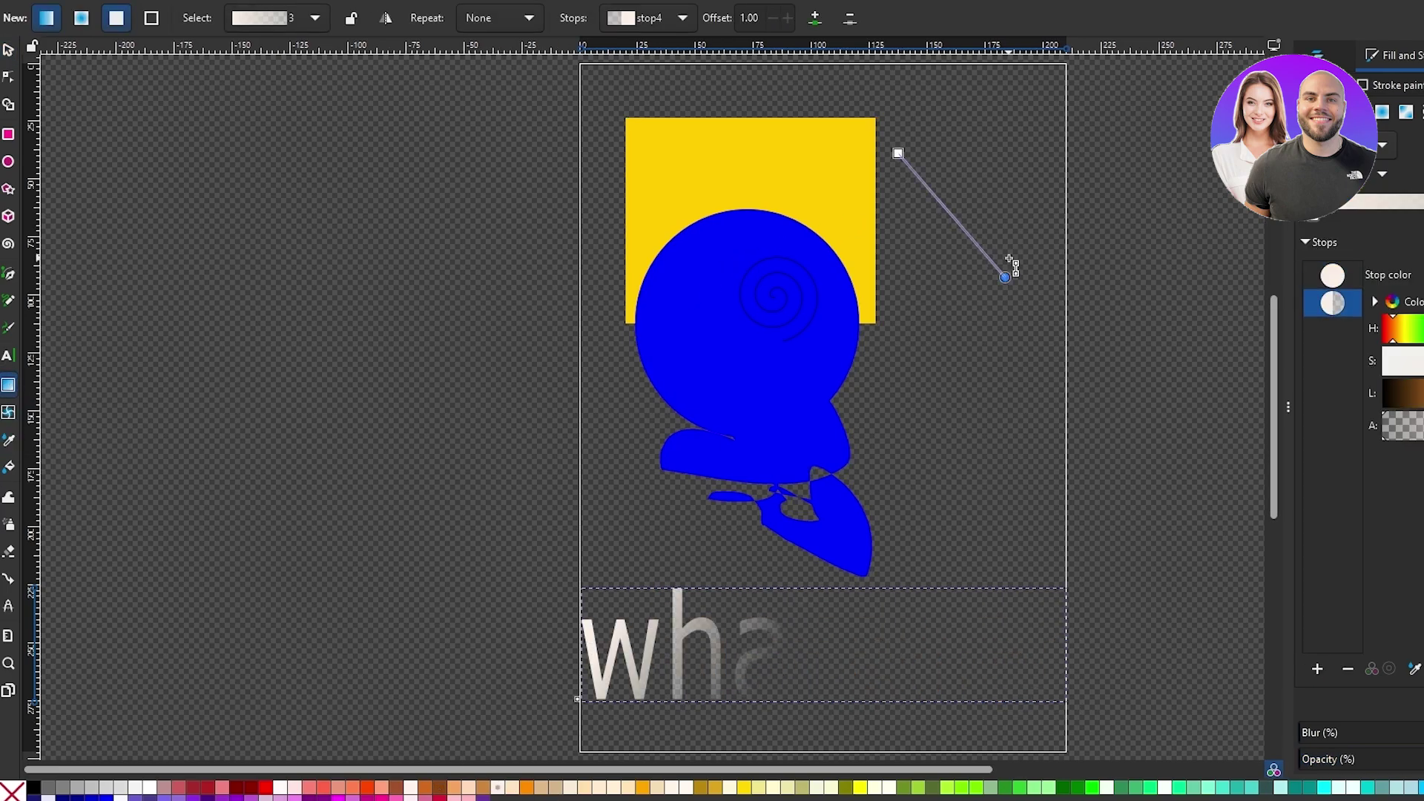
{"action": "left_click_drag", "start_coordinate": [900, 149], "coordinate": [888, 321]}
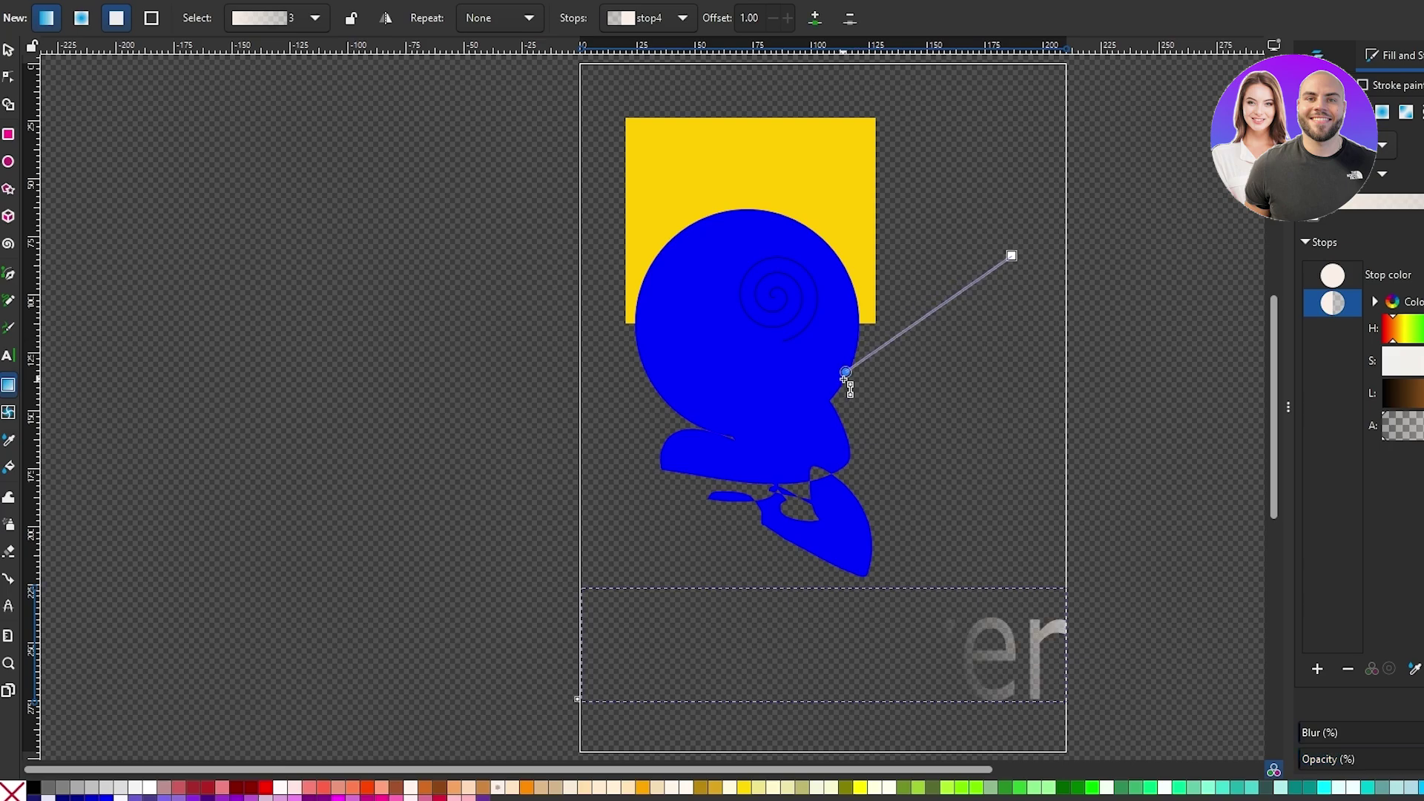
{"action": "left_click_drag", "start_coordinate": [844, 374], "coordinate": [1023, 261]}
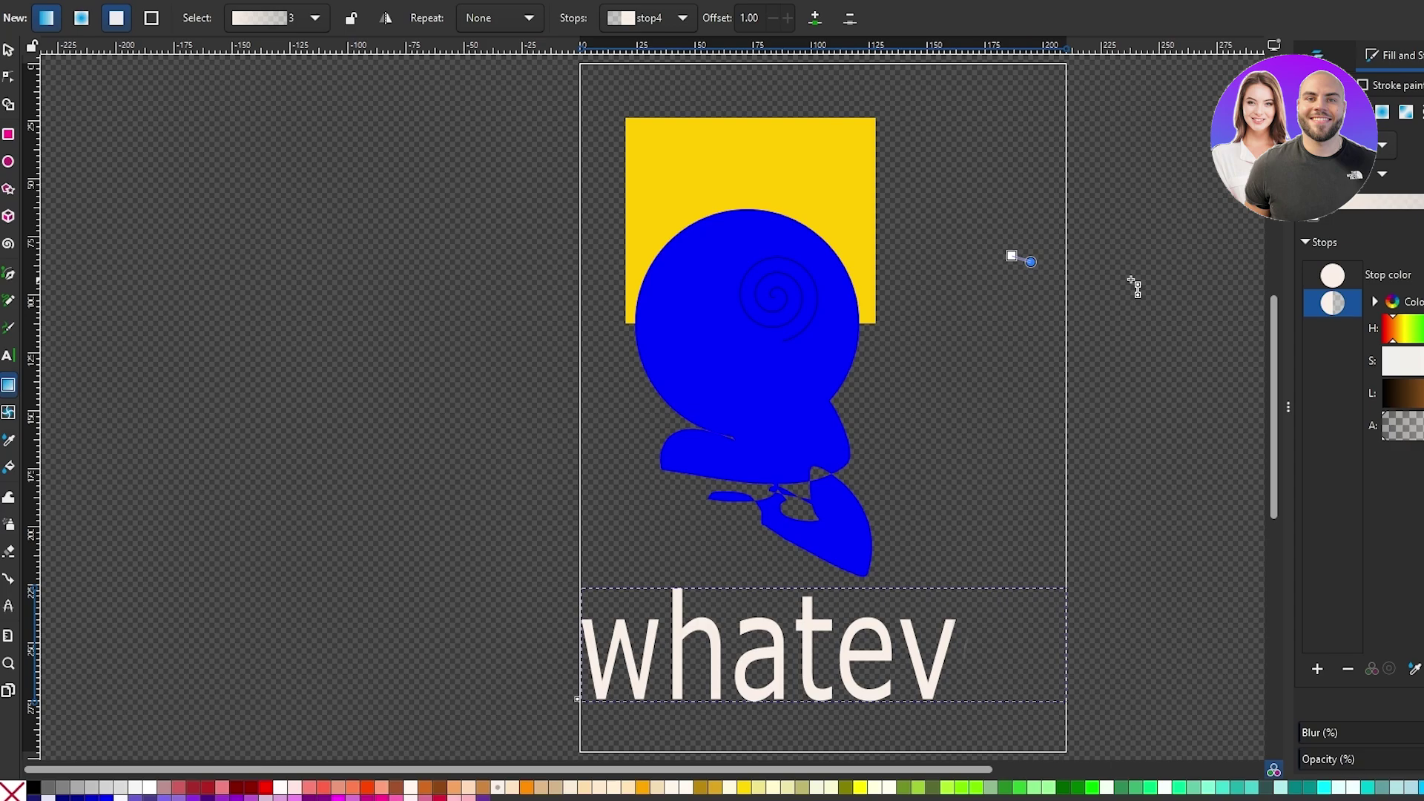
{"action": "key", "text": "ctrl+z"}
{"action": "key", "text": "ctrl+z"}
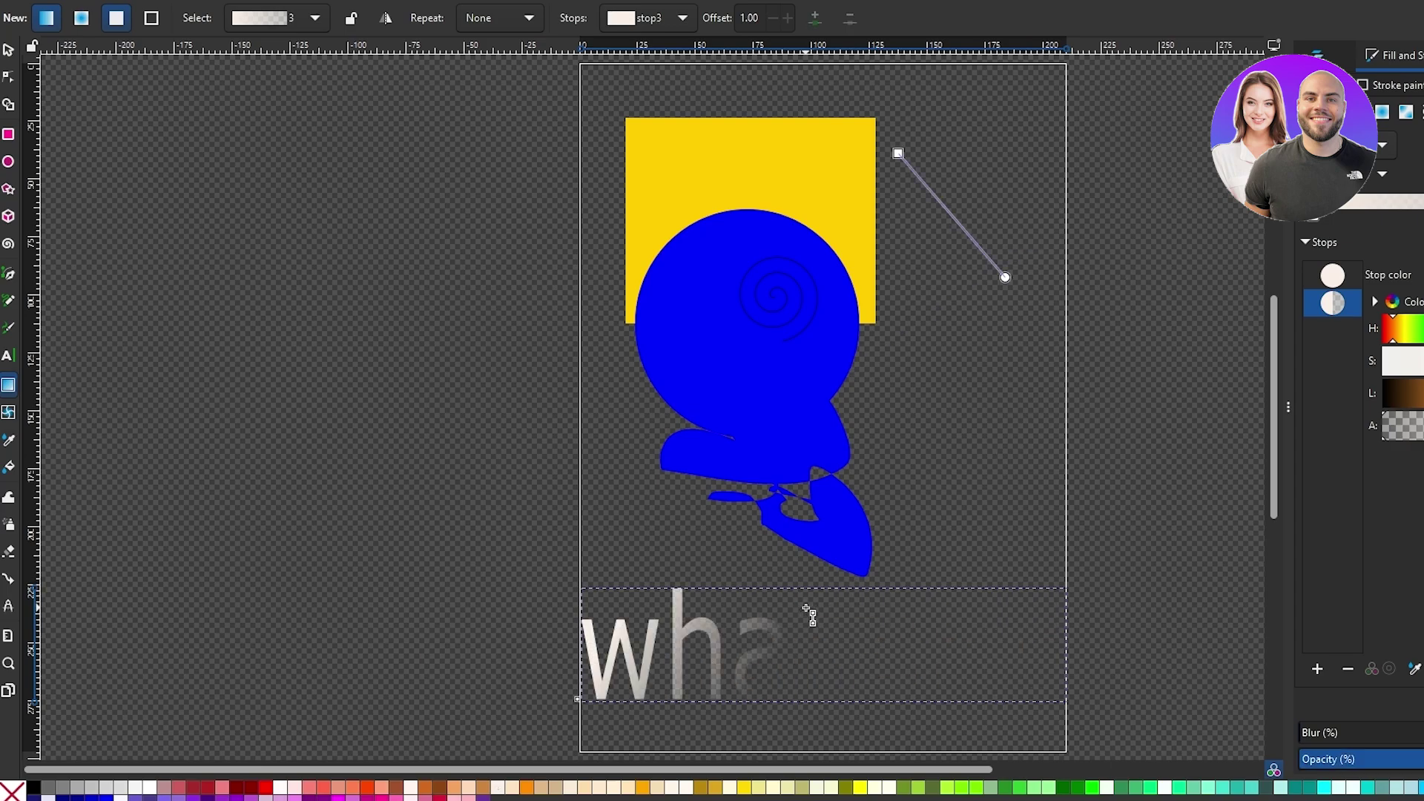
{"action": "key", "text": "ctrl+z"}
Apply a mesh gradient fill to the 'whatever' text with the Mesh tool
{"action": "left_click", "coordinate": [9, 420]}
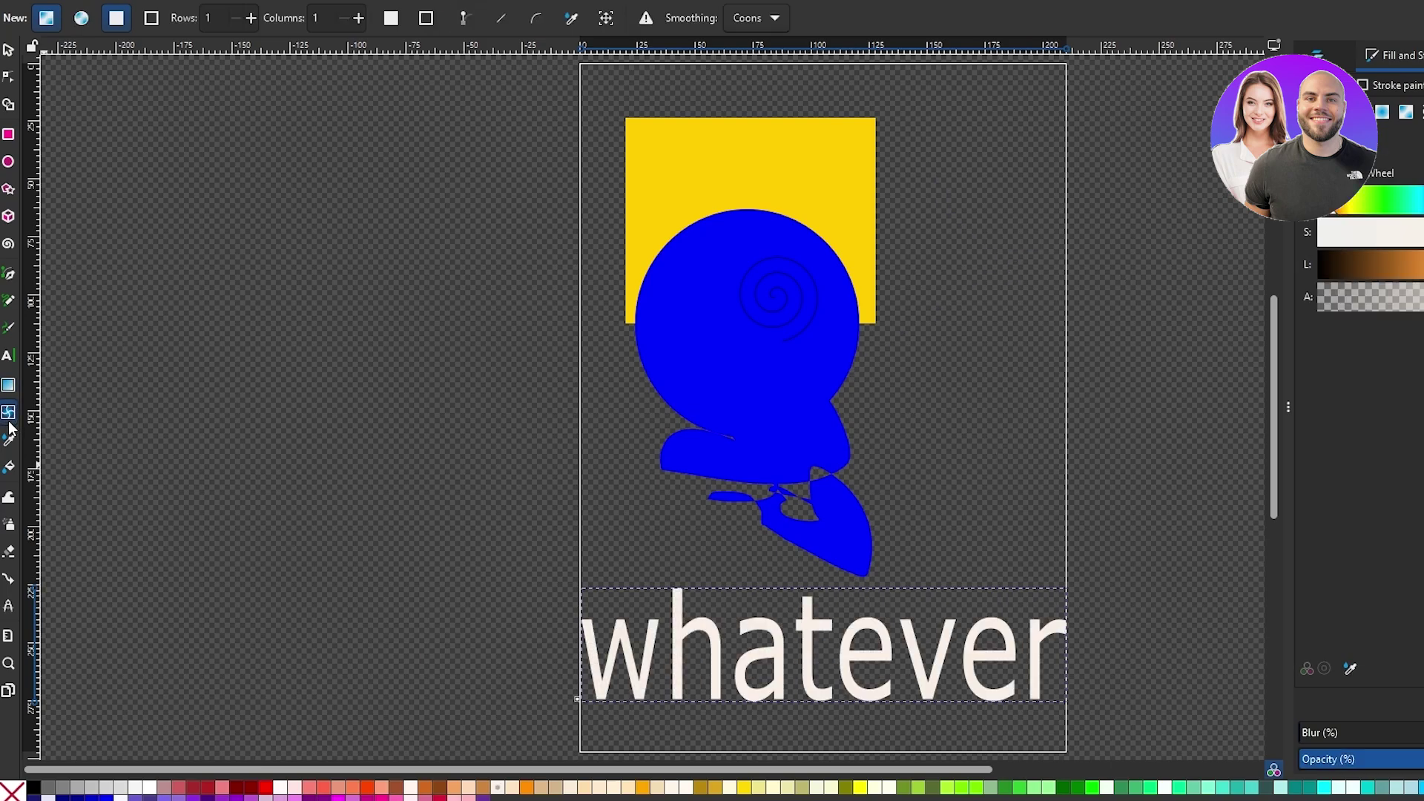
{"action": "left_click", "coordinate": [831, 638]}
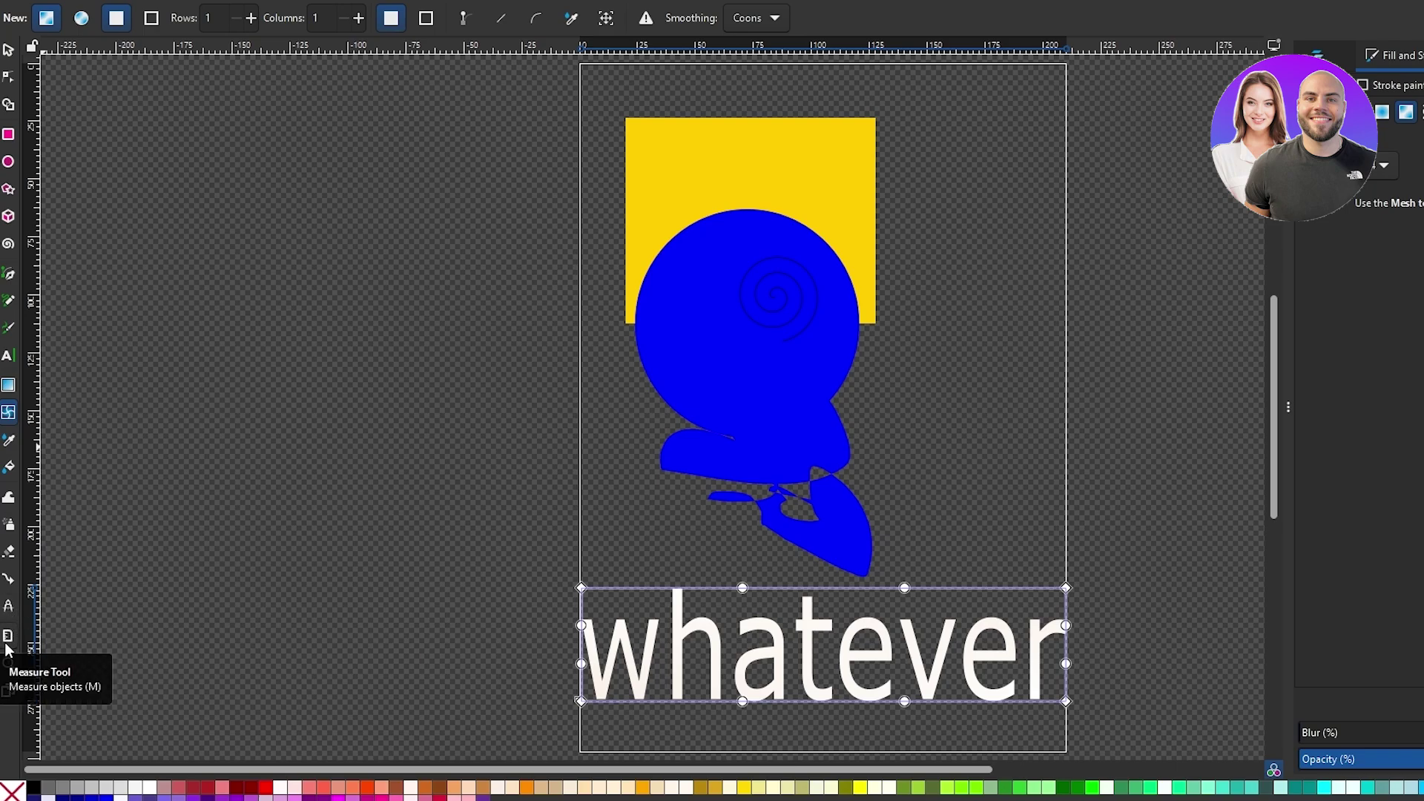
{"action": "left_click", "coordinate": [8, 665]}
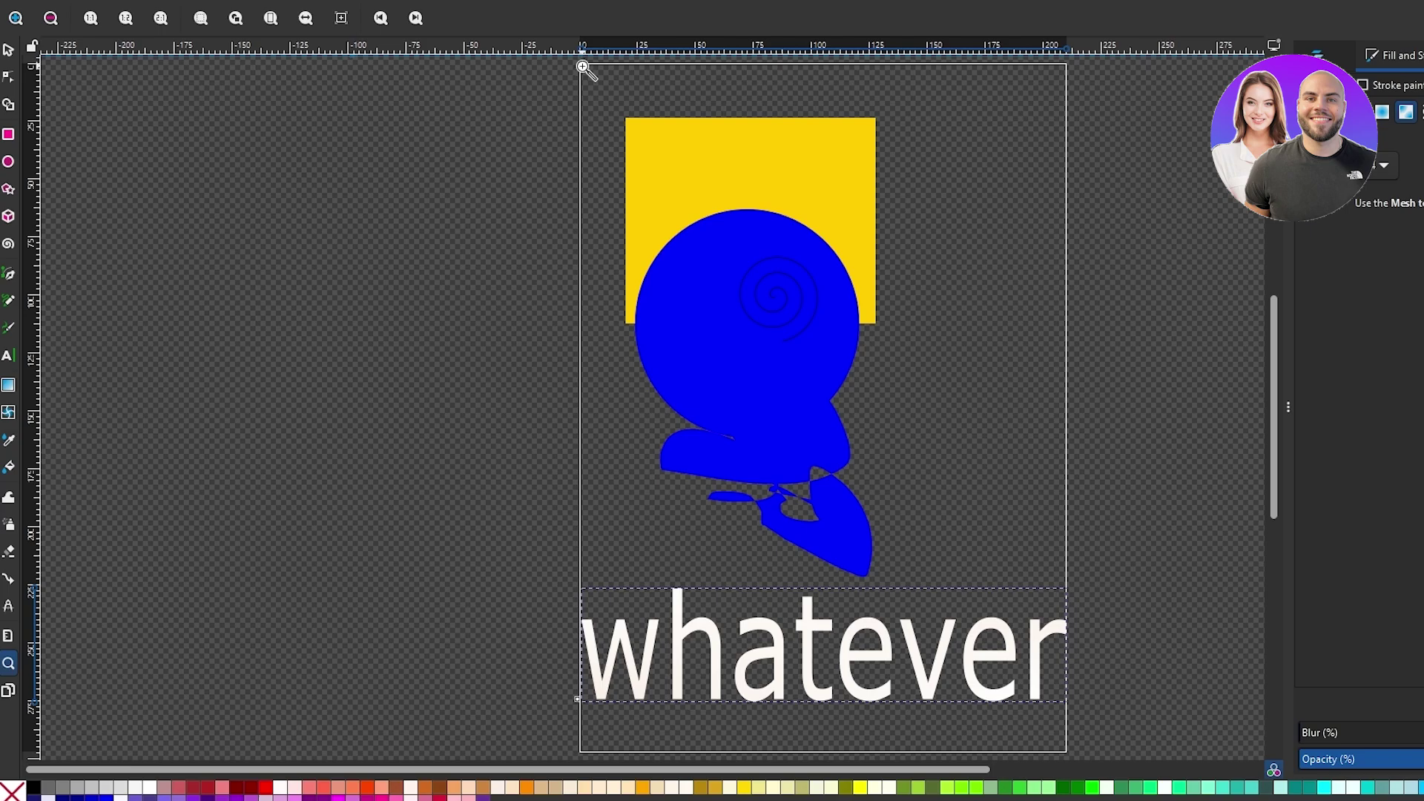
Widen the dock and select path3, path2, path1 and rect1 in Layers and Objects
{"action": "mouse_move", "coordinate": [1288, 381]}
{"action": "left_mouse_down"}
{"action": "mouse_move", "coordinate": [1297, 391]}
{"action": "mouse_move", "coordinate": [1052, 385]}
{"action": "left_mouse_up"}
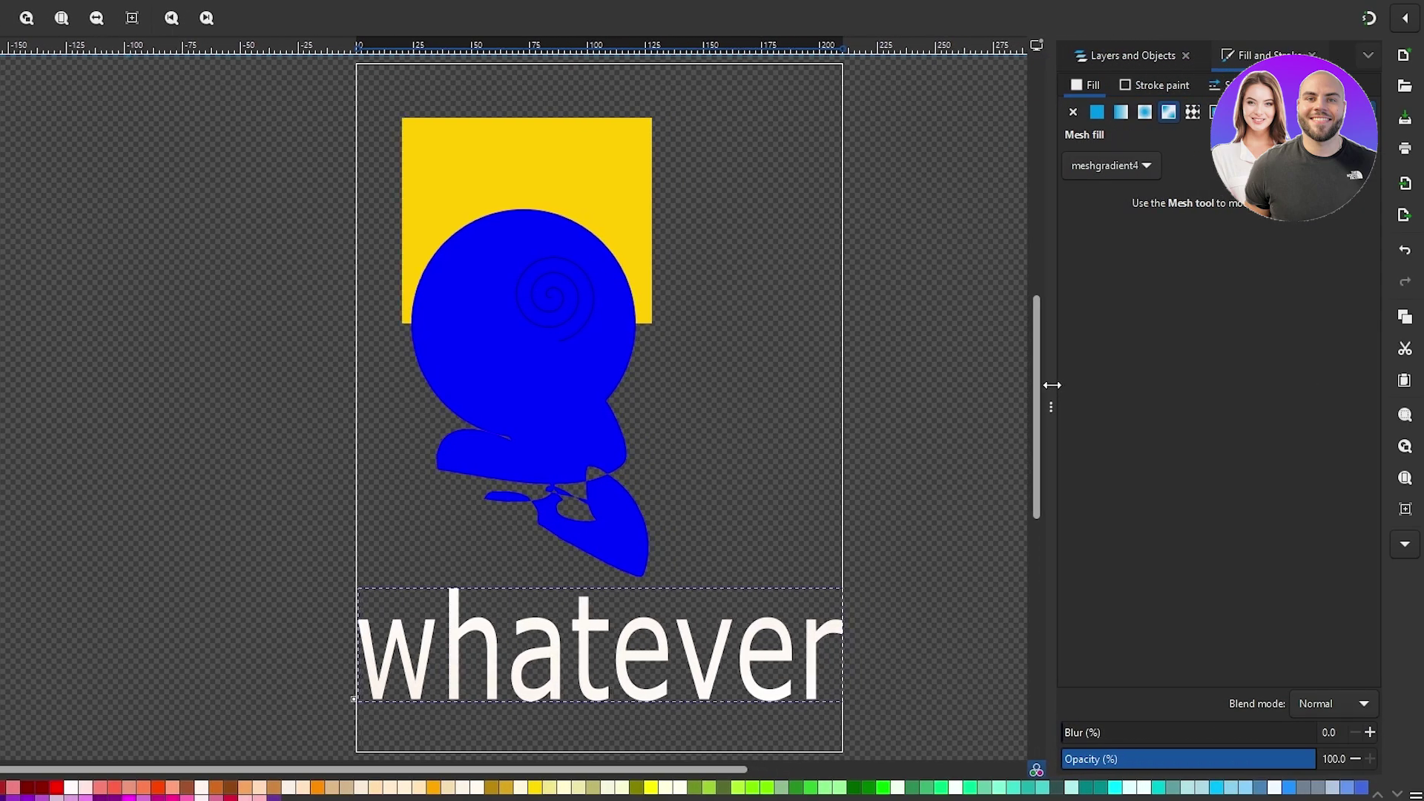
{"action": "left_click", "coordinate": [1117, 57]}
{"action": "left_click", "coordinate": [1223, 54]}
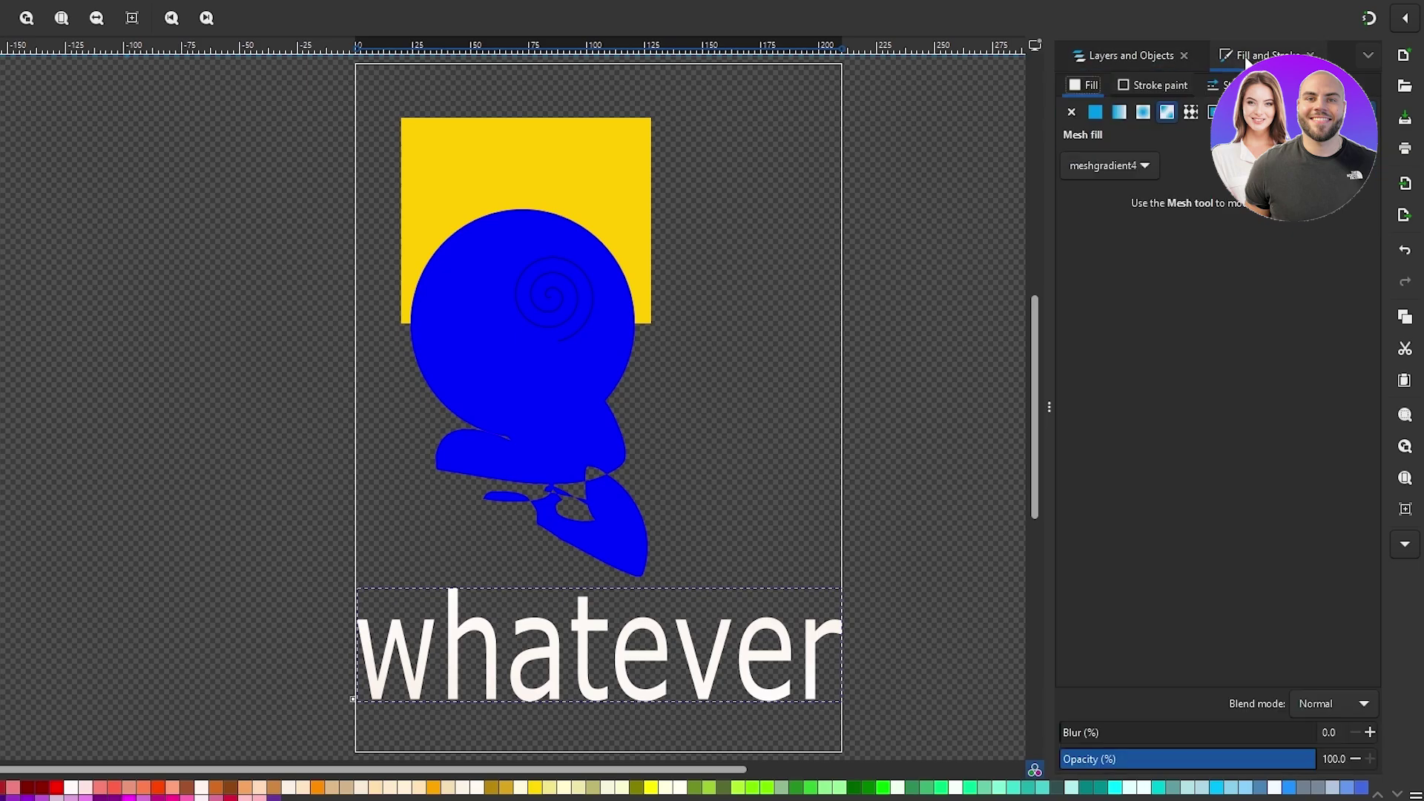
{"action": "left_click", "coordinate": [1123, 50]}
{"action": "left_click", "coordinate": [1118, 156]}
{"action": "left_click", "coordinate": [1125, 177]}
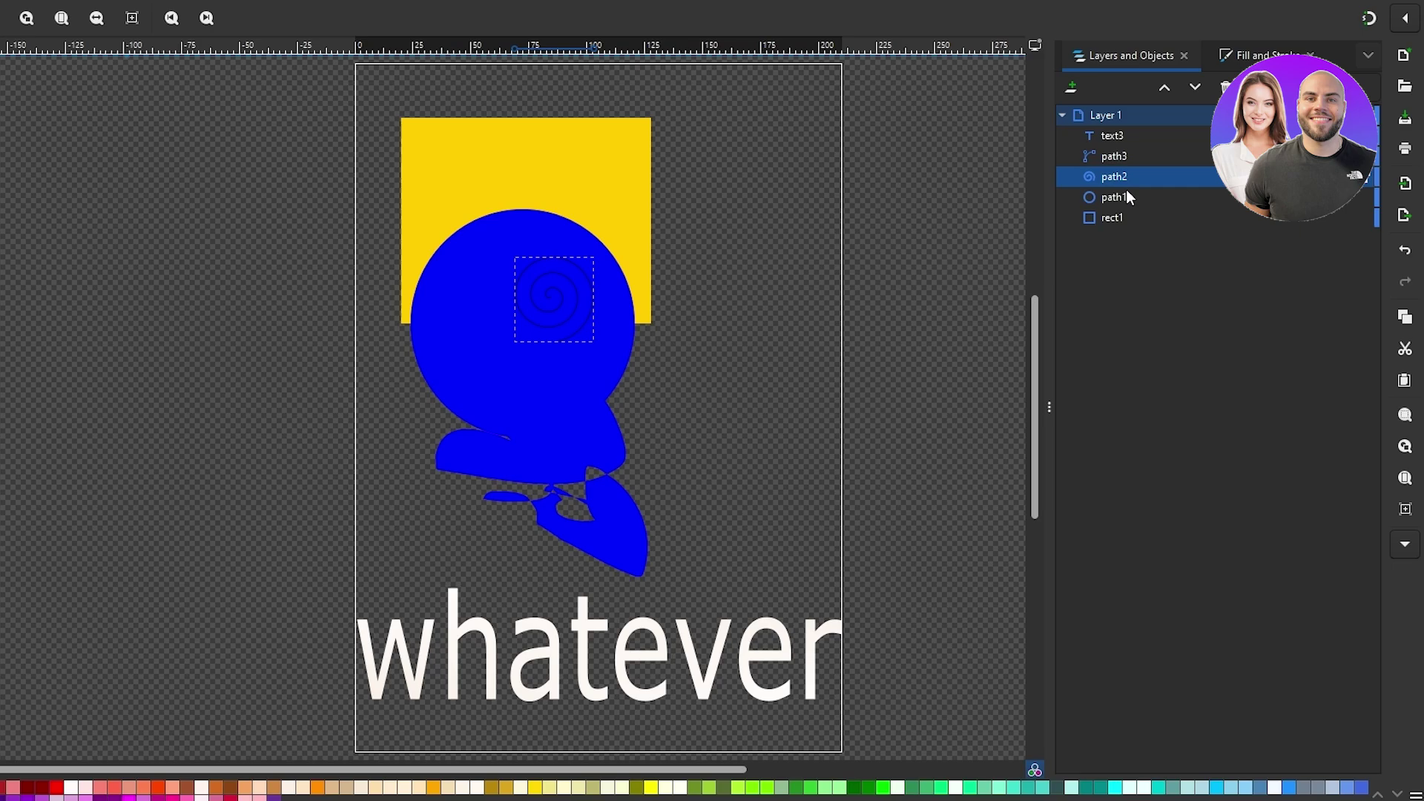
{"action": "left_click", "coordinate": [1124, 196]}
{"action": "left_click", "coordinate": [1123, 218]}
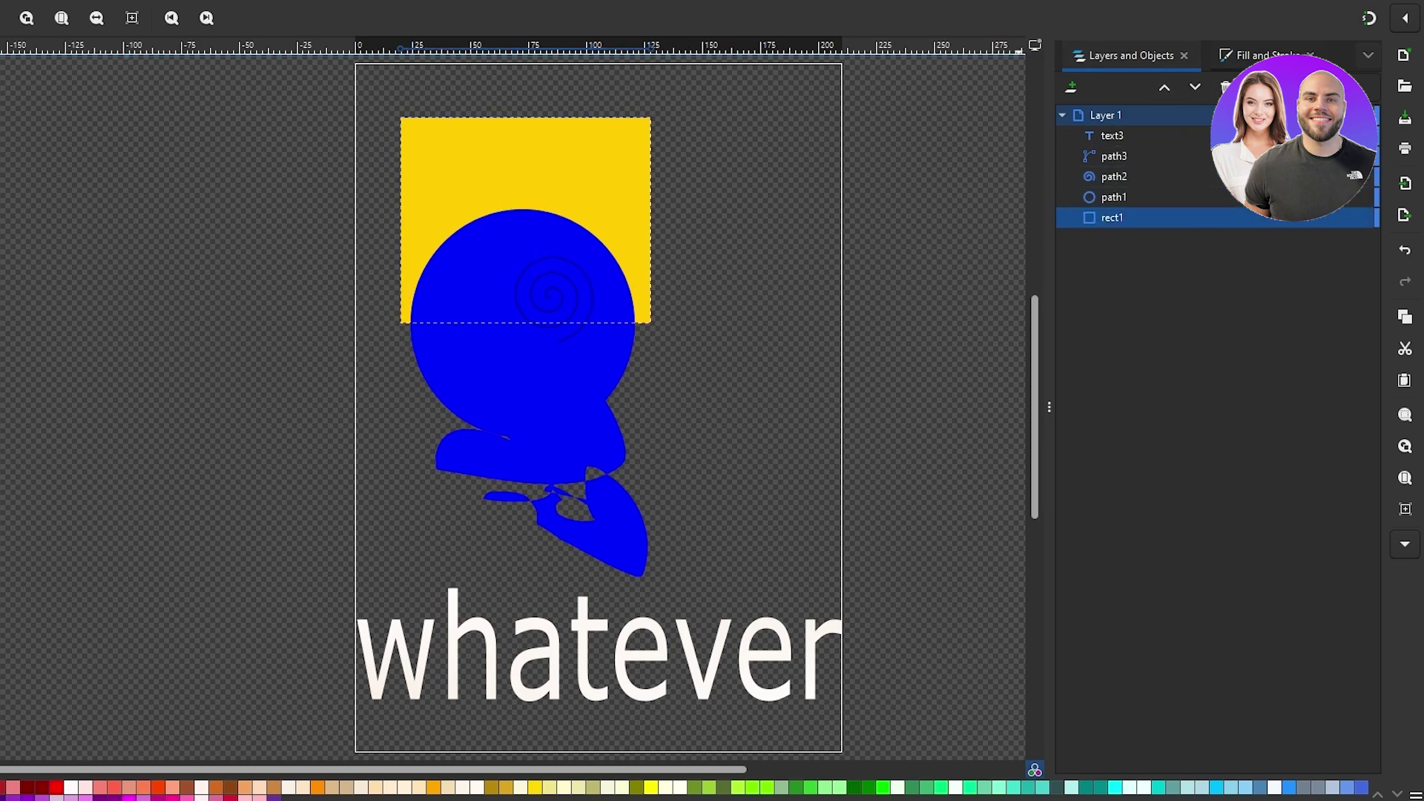
{"action": "left_click", "coordinate": [1093, 137]}
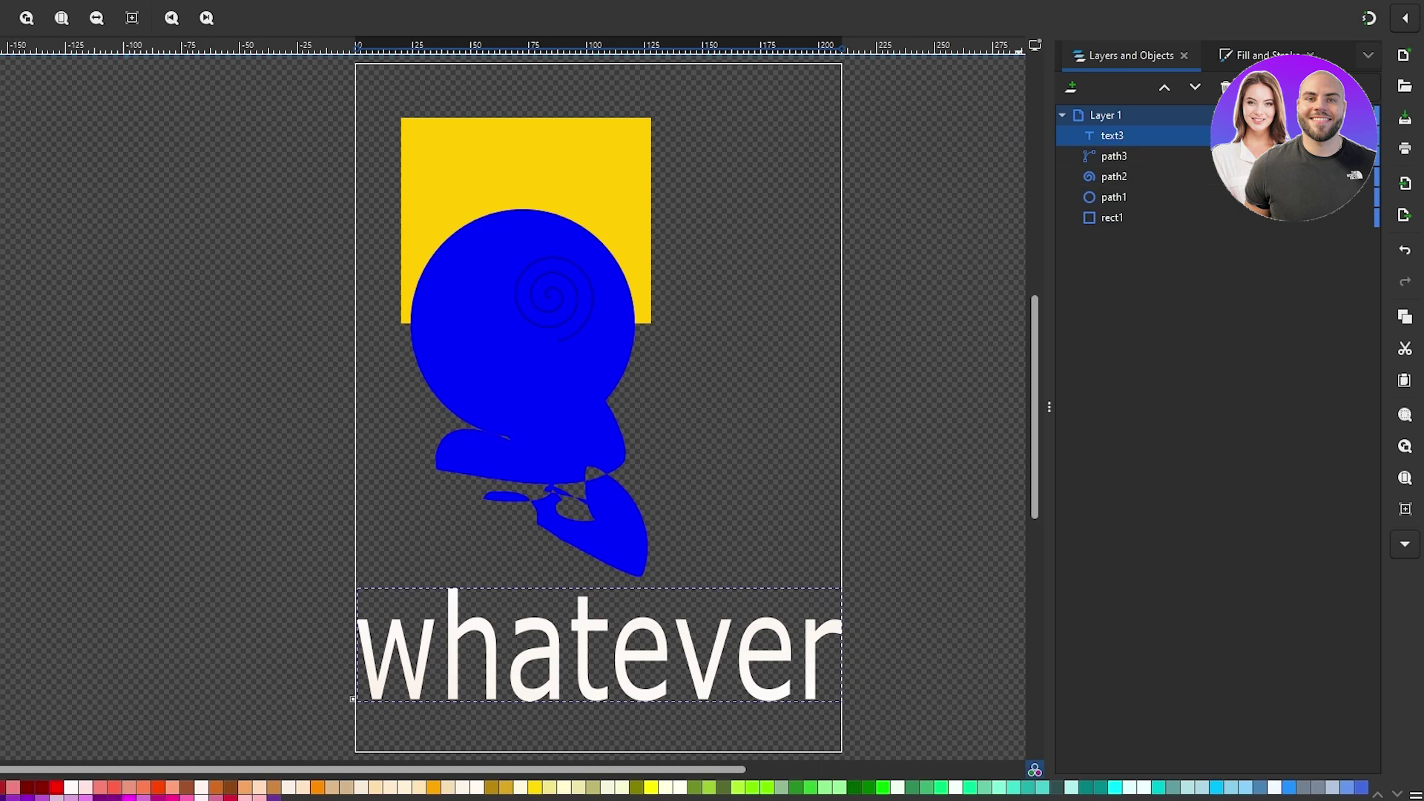
{"action": "left_click", "coordinate": [1364, 197]}
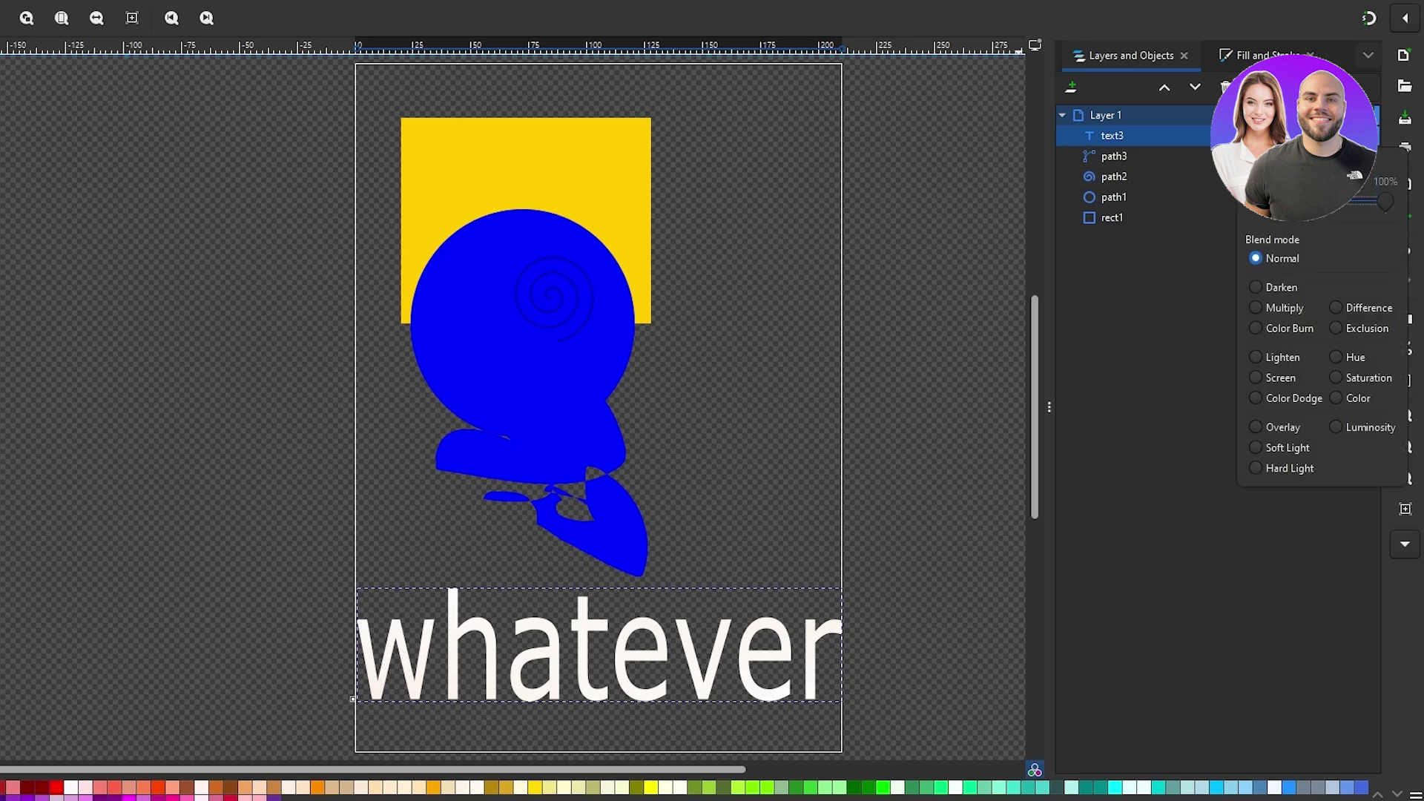
{"action": "key", "text": "Escape"}
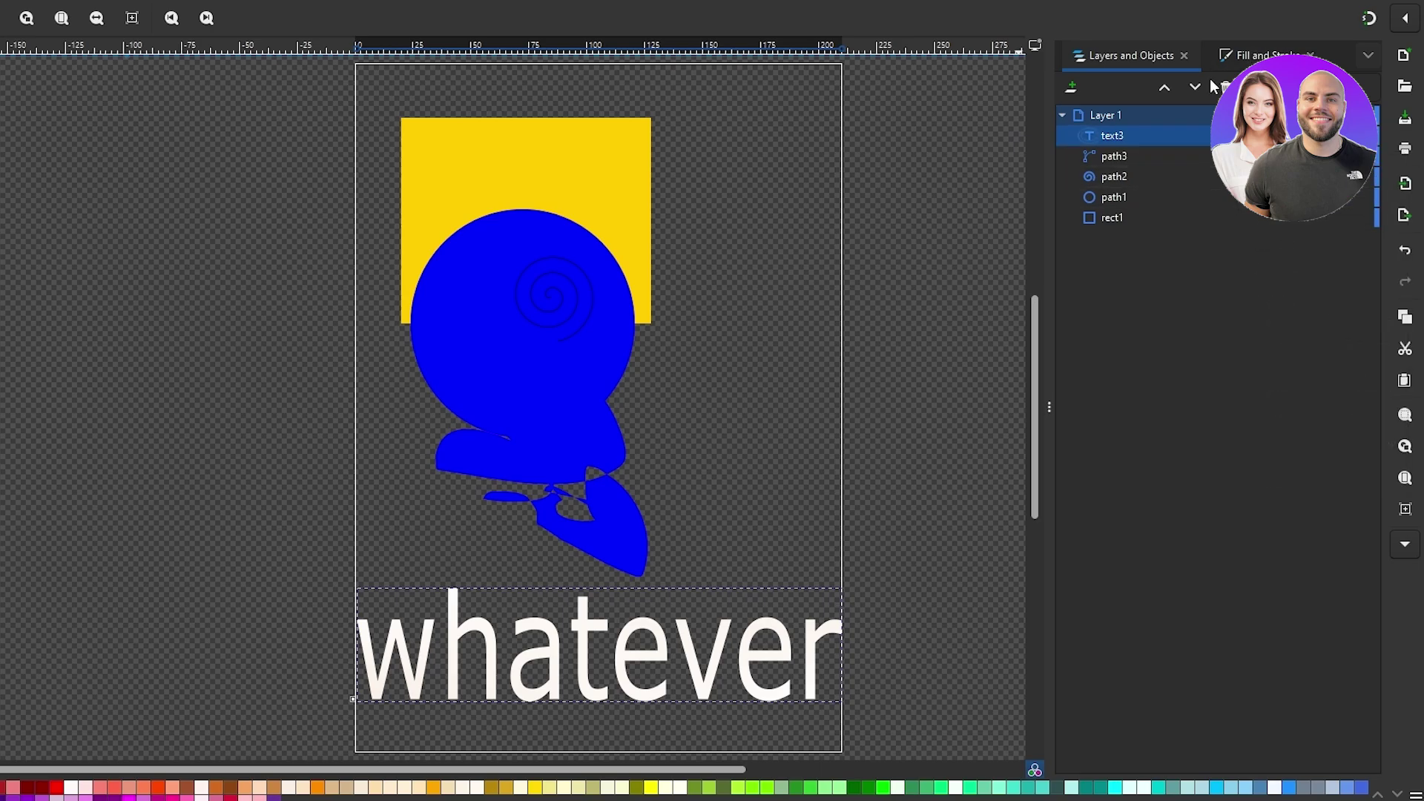
{"action": "left_click", "coordinate": [1236, 58]}
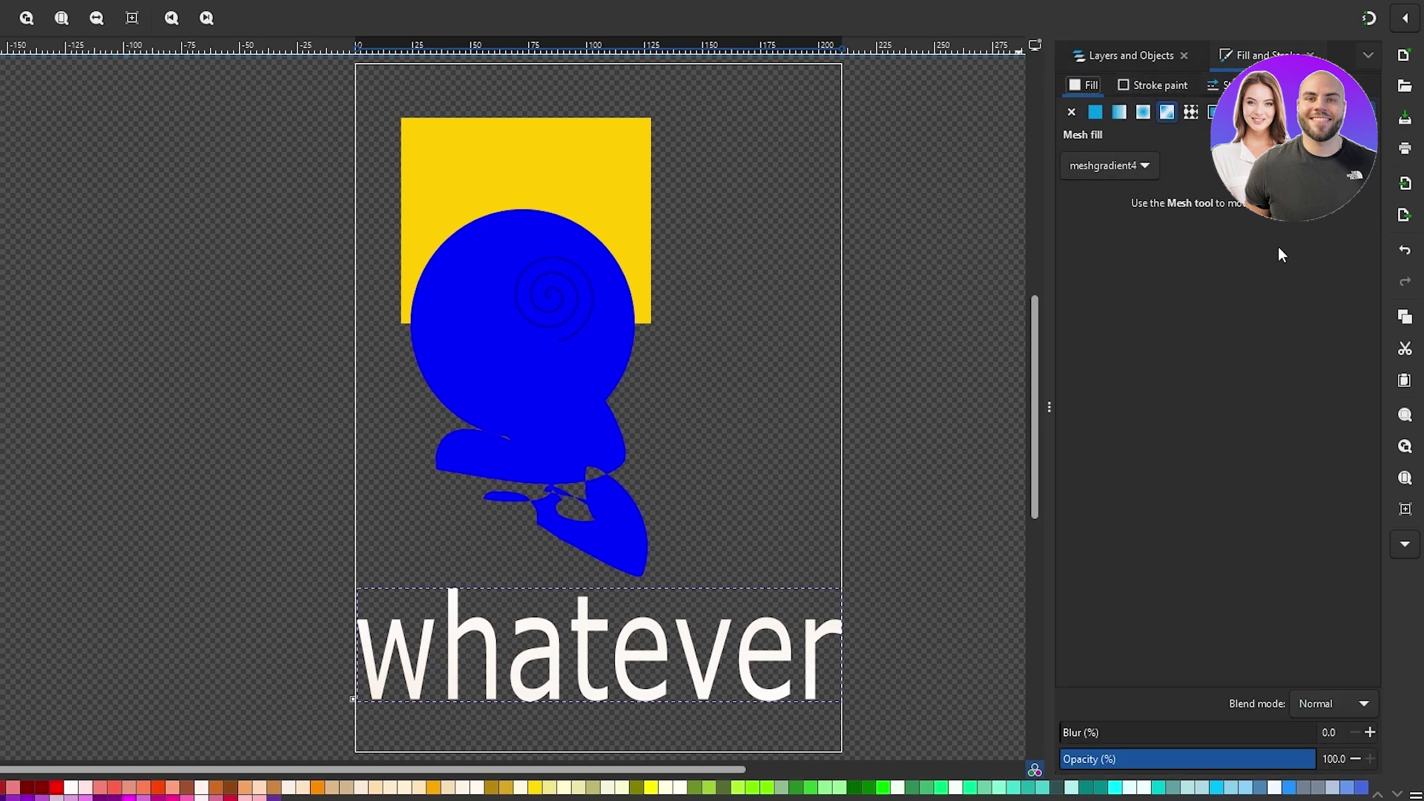
Set the 'whatever' text's blur to 19.5% and its opacity to 52.8% in Fill and Stroke
{"action": "left_click", "coordinate": [1122, 734]}
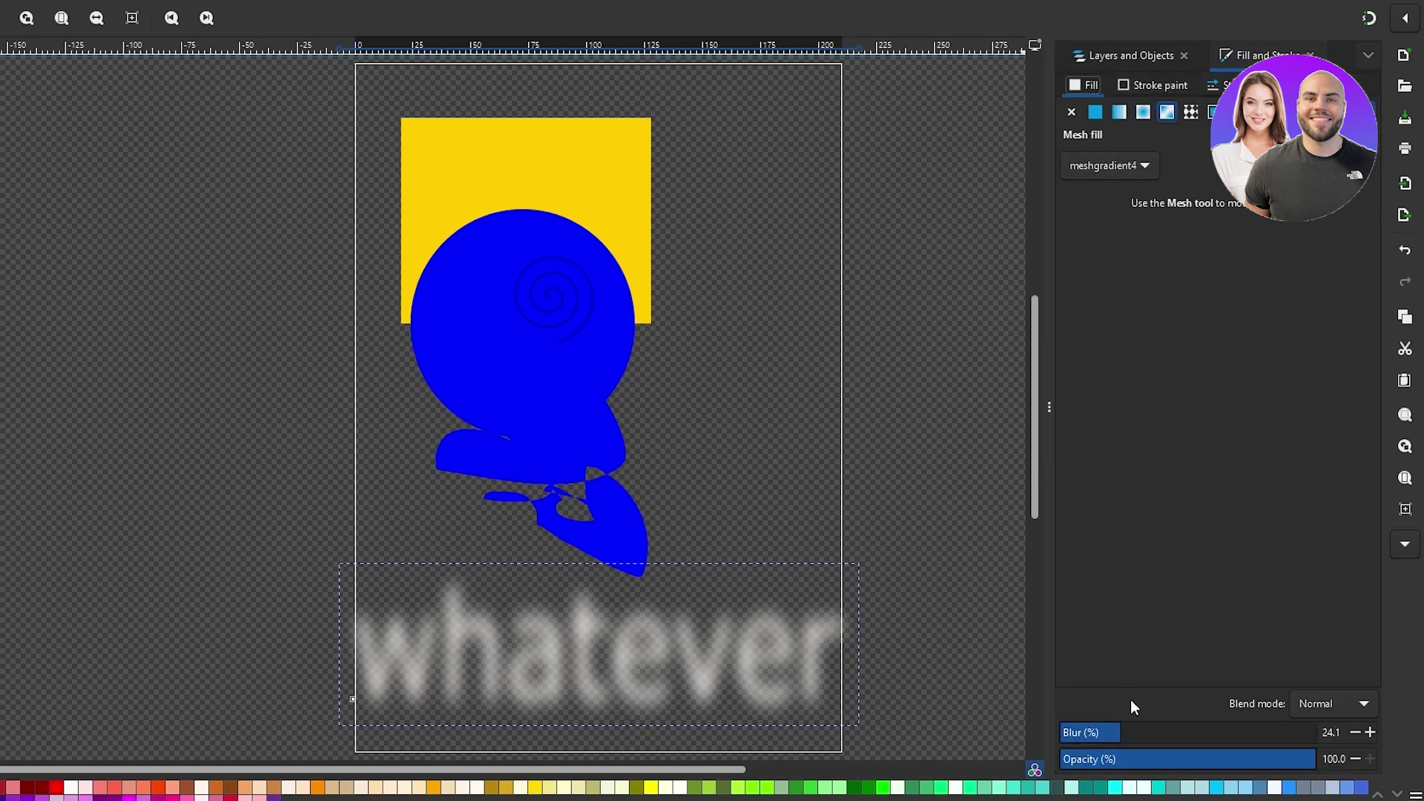
{"action": "left_click_drag", "start_coordinate": [1158, 752], "coordinate": [1198, 778]}
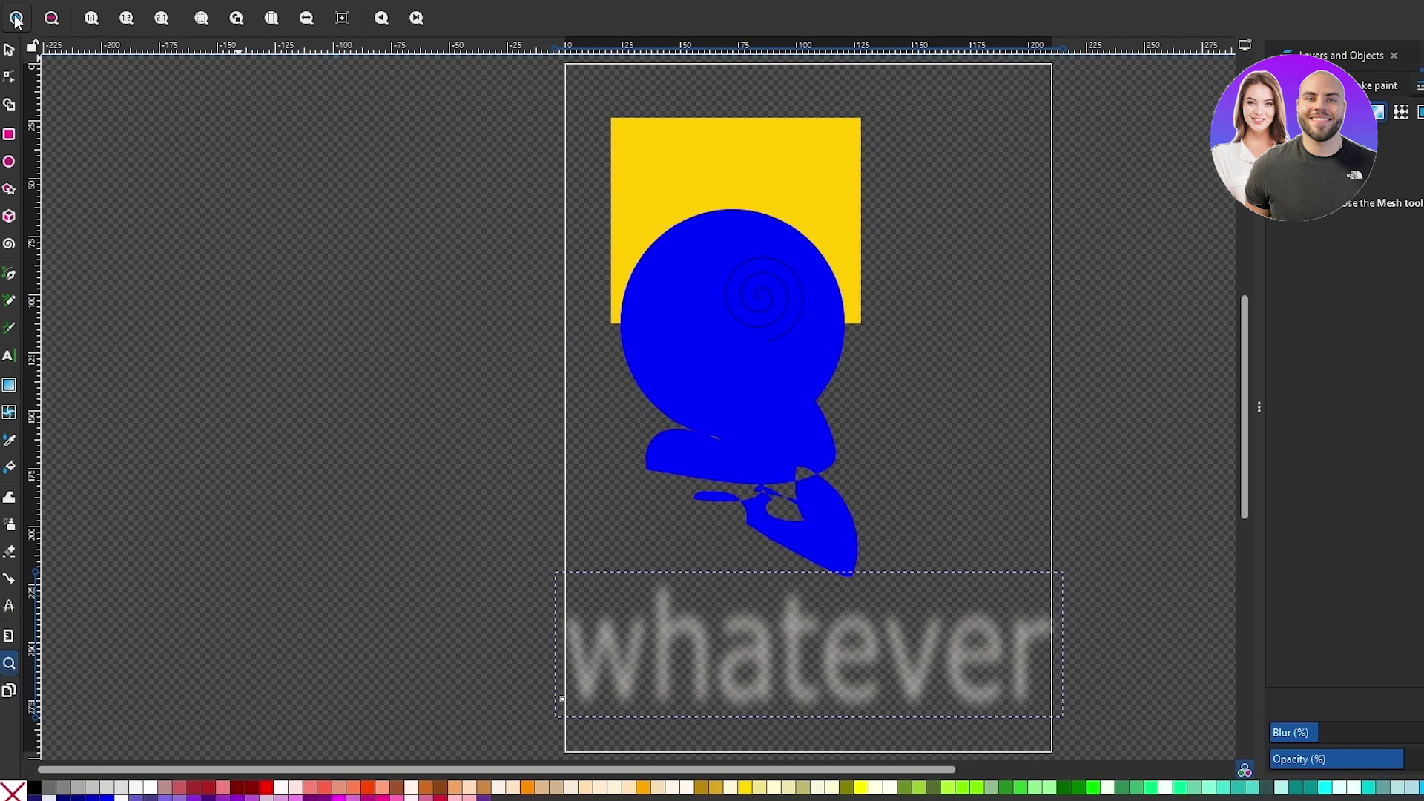
{"action": "left_click", "coordinate": [17, 18]}
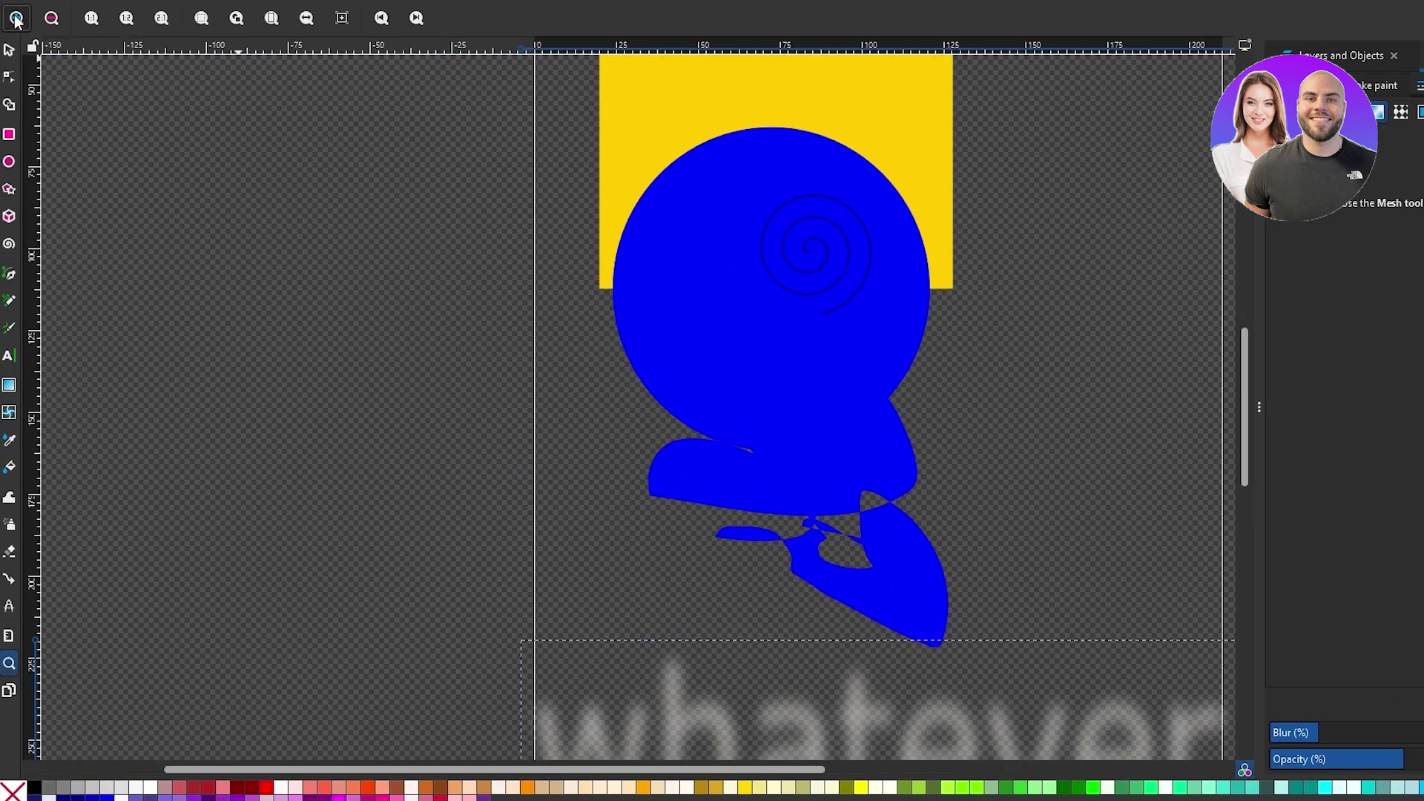
{"action": "left_click", "coordinate": [52, 19]}
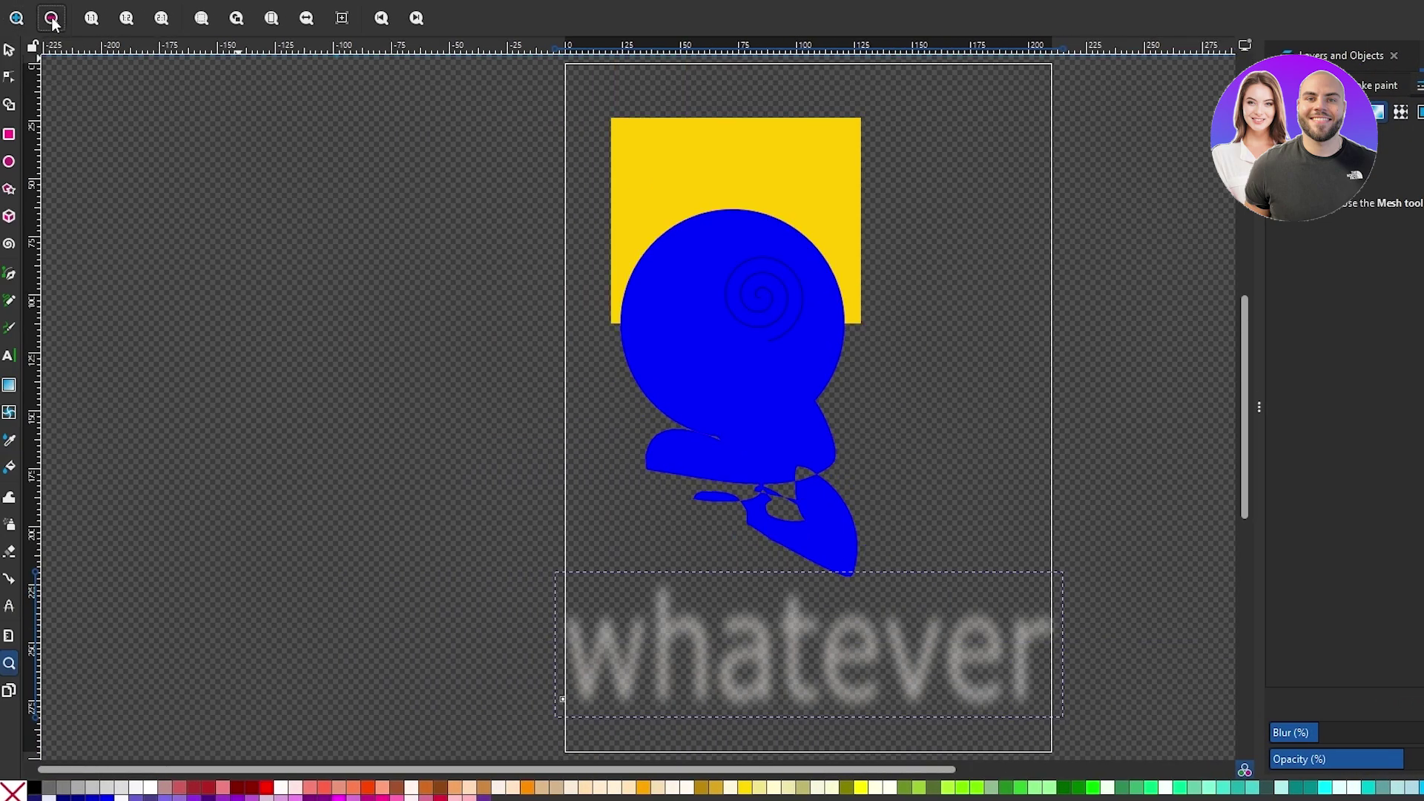
{"action": "left_click", "coordinate": [101, 20]}
{"action": "left_click", "coordinate": [127, 20]}
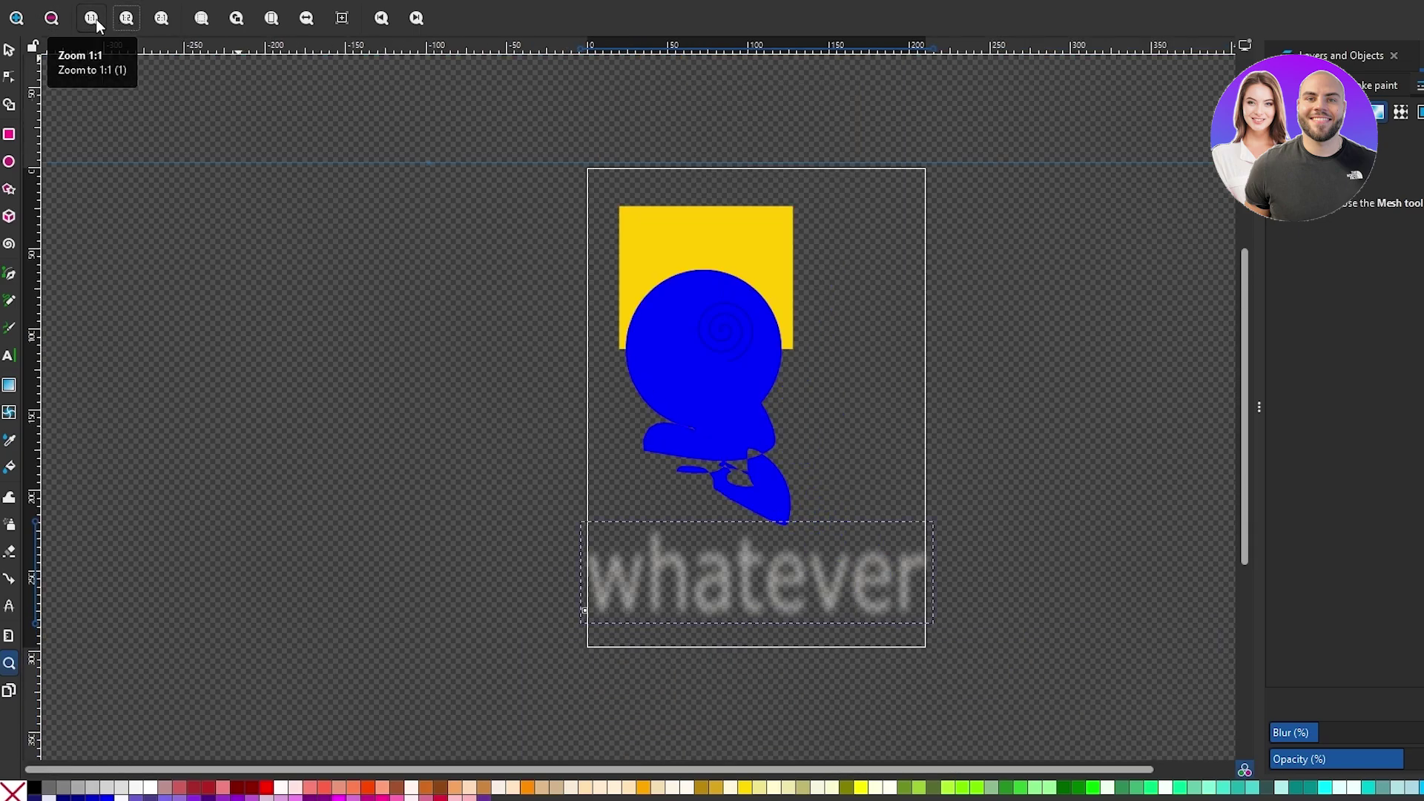
{"action": "left_click", "coordinate": [96, 19]}
{"action": "left_click", "coordinate": [162, 19]}
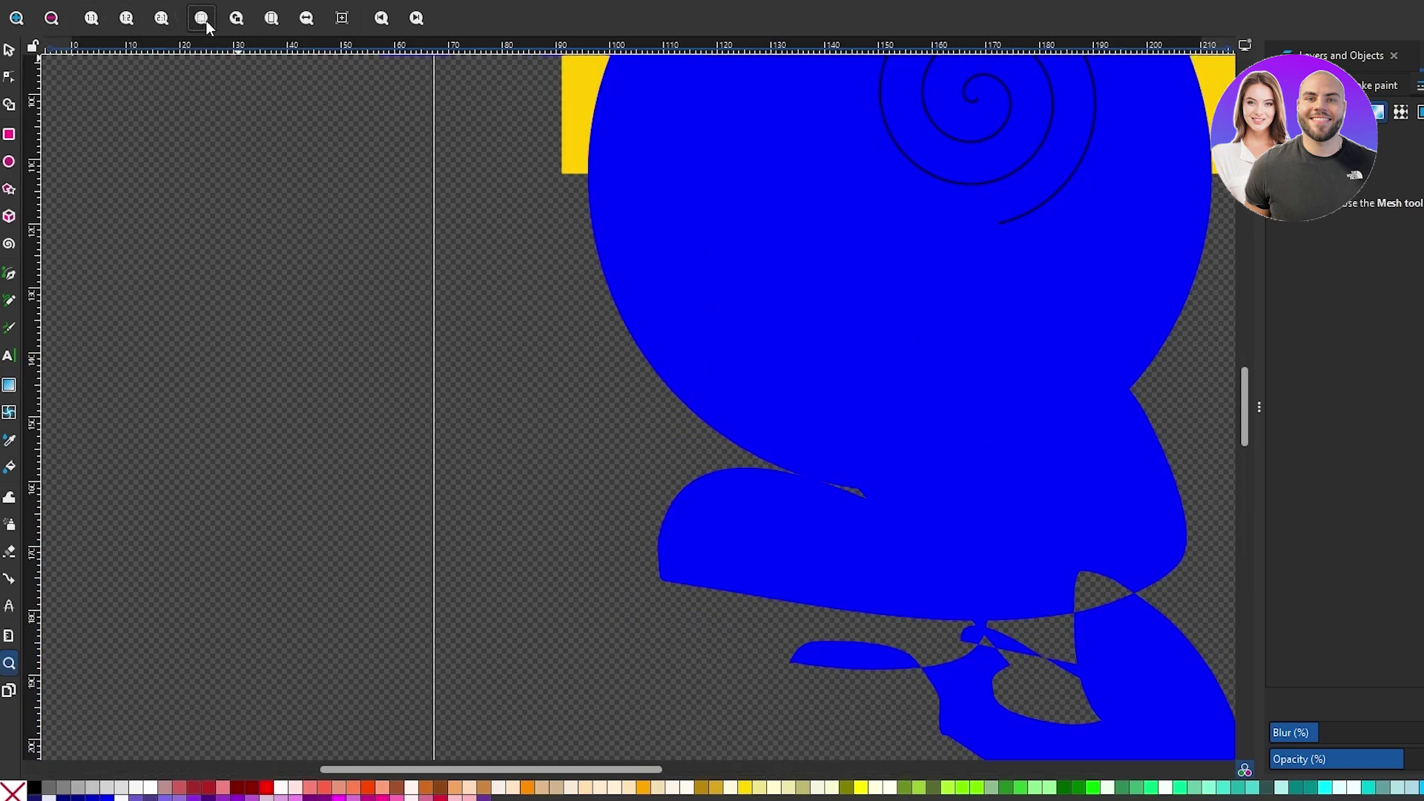
{"action": "left_click", "coordinate": [201, 18]}
{"action": "left_click", "coordinate": [16, 17]}
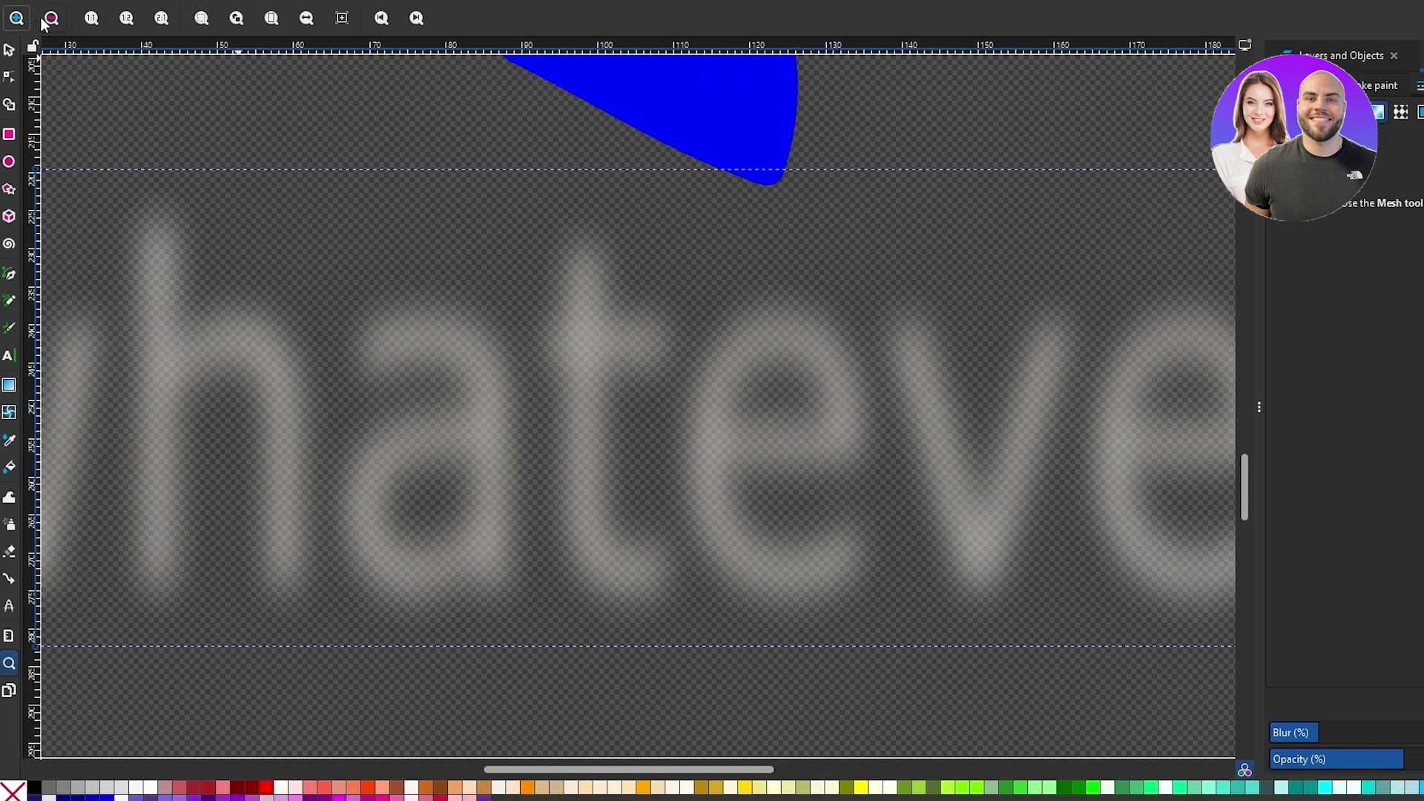
{"action": "left_click", "coordinate": [51, 18]}
{"action": "left_click", "coordinate": [52, 18]}
{"action": "left_click", "coordinate": [51, 18]}
{"action": "left_click", "coordinate": [52, 18]}
{"action": "left_click", "coordinate": [718, 296]}
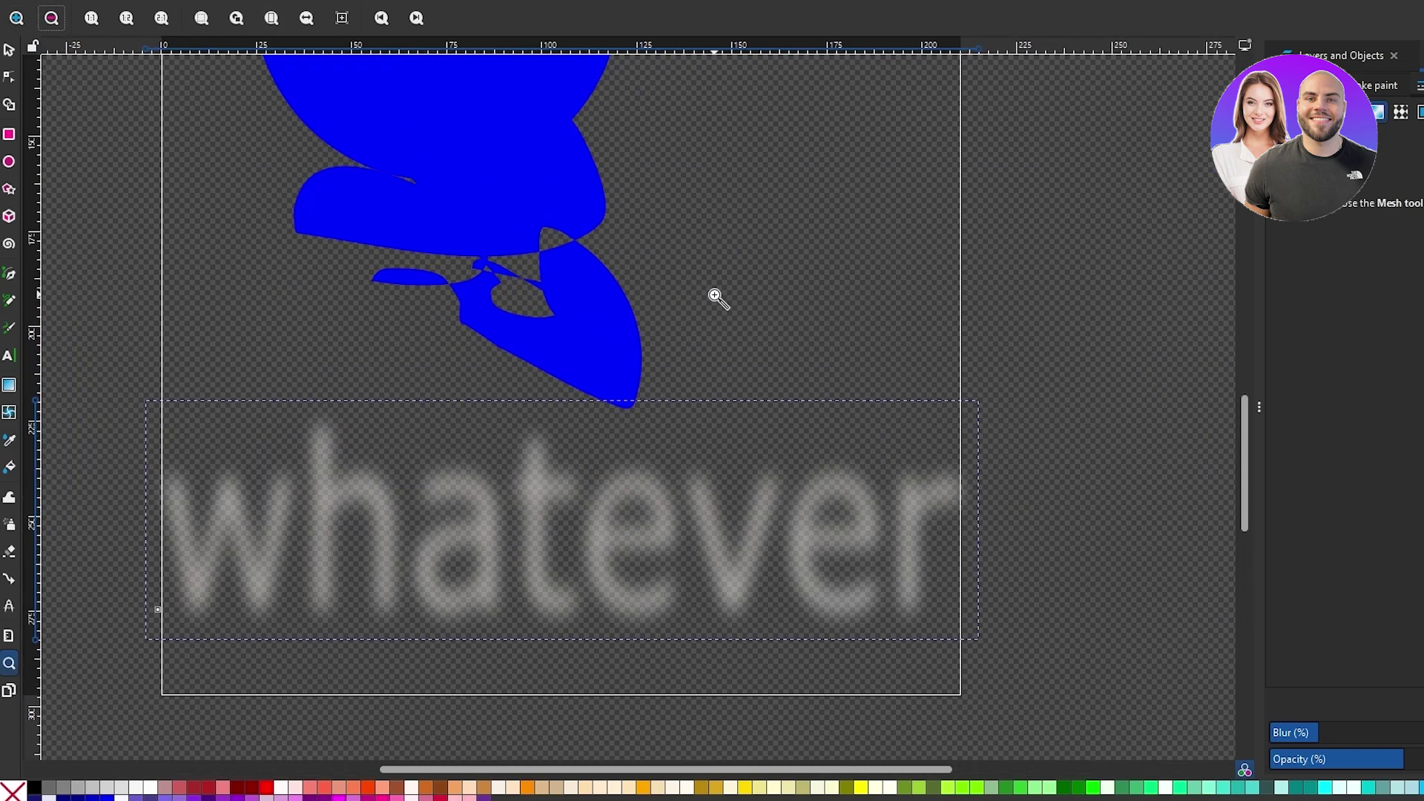
{"action": "left_click", "coordinate": [728, 314], "text": "shift"}
{"action": "left_click", "coordinate": [594, 215]}
{"action": "left_click", "coordinate": [594, 216], "text": "shift"}
{"action": "left_click", "coordinate": [524, 131]}
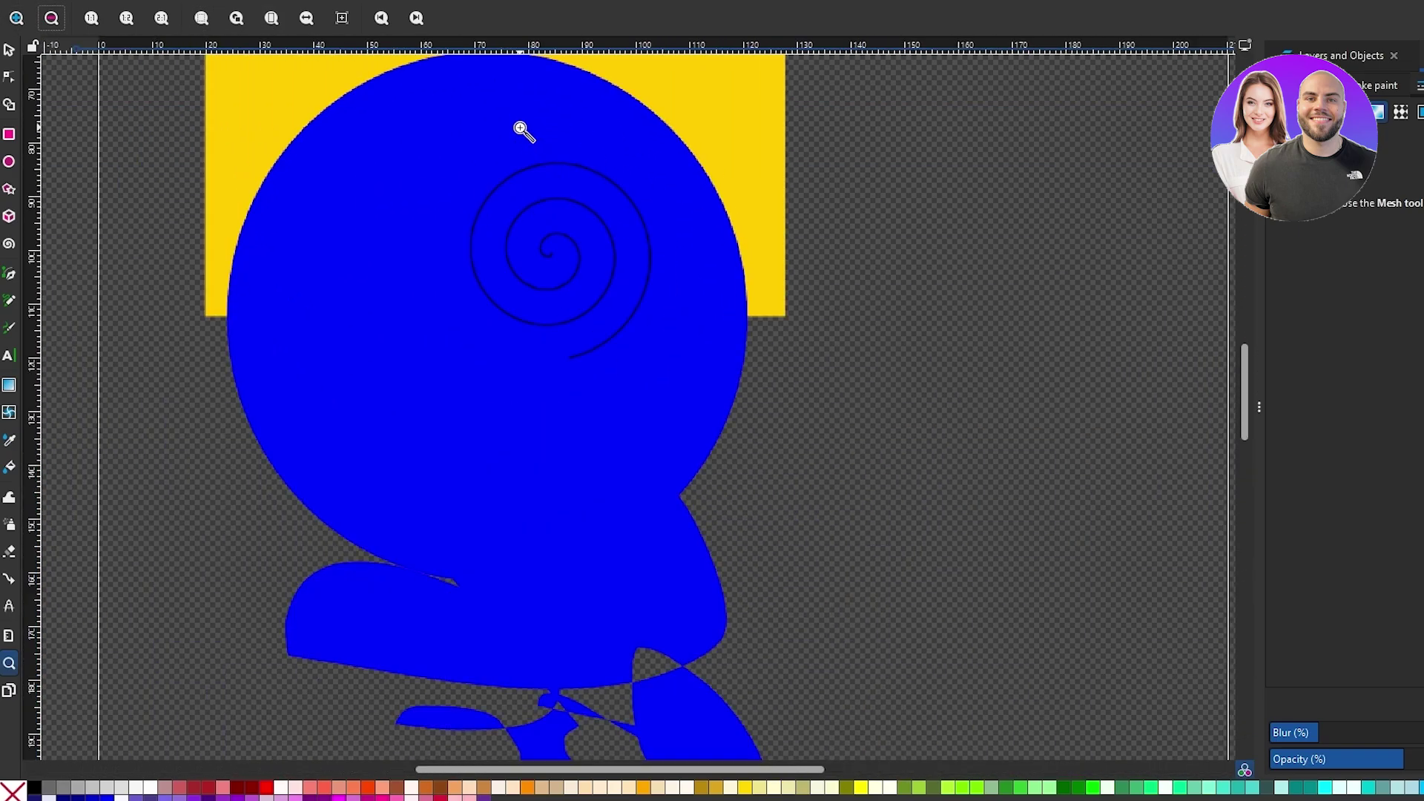
{"action": "left_click", "coordinate": [524, 141], "text": "shift"}
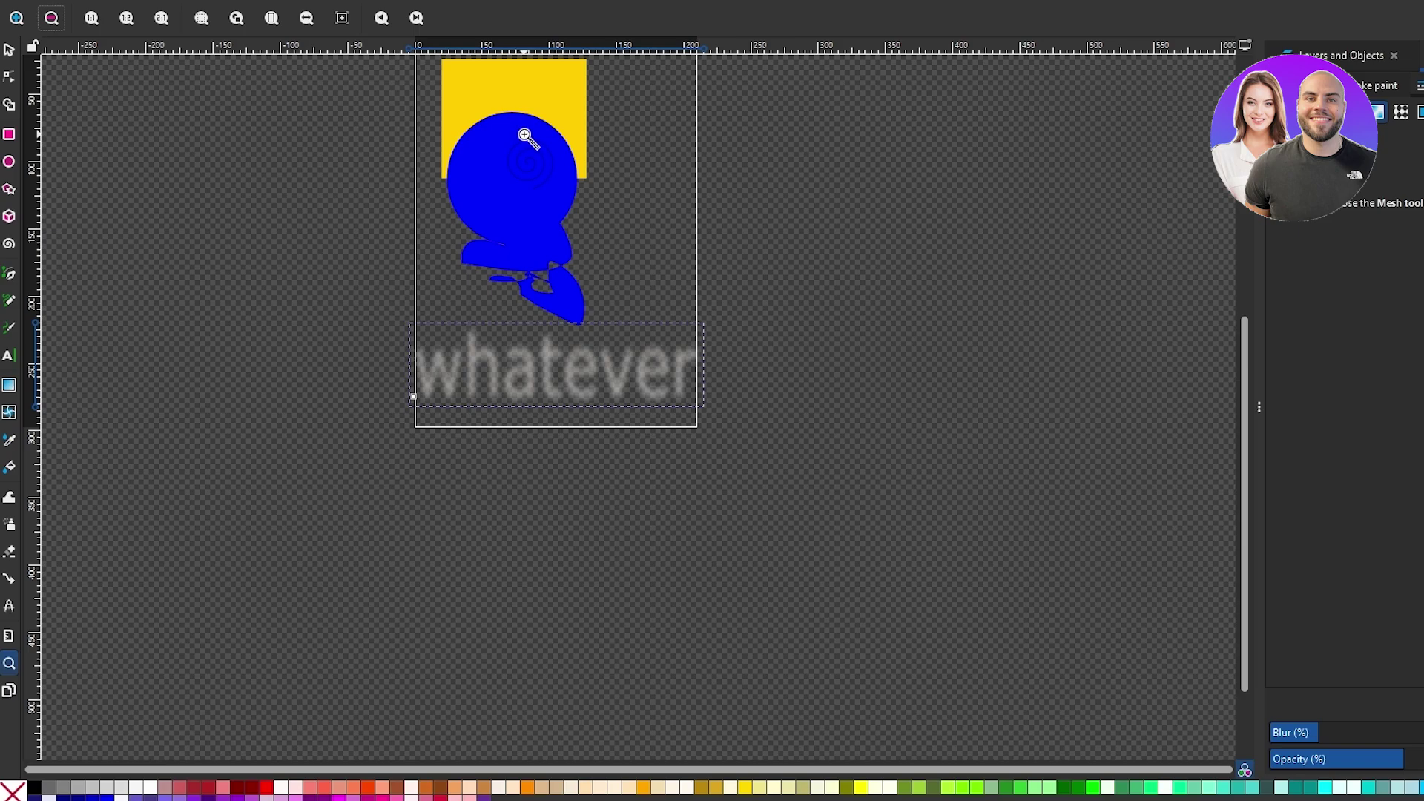
{"action": "left_click", "coordinate": [525, 137]}
{"action": "left_click", "coordinate": [525, 136], "text": "shift"}
{"action": "left_click", "coordinate": [526, 137]}
{"action": "left_click", "coordinate": [526, 137]}
{"action": "left_click", "coordinate": [526, 138], "text": "shift"}
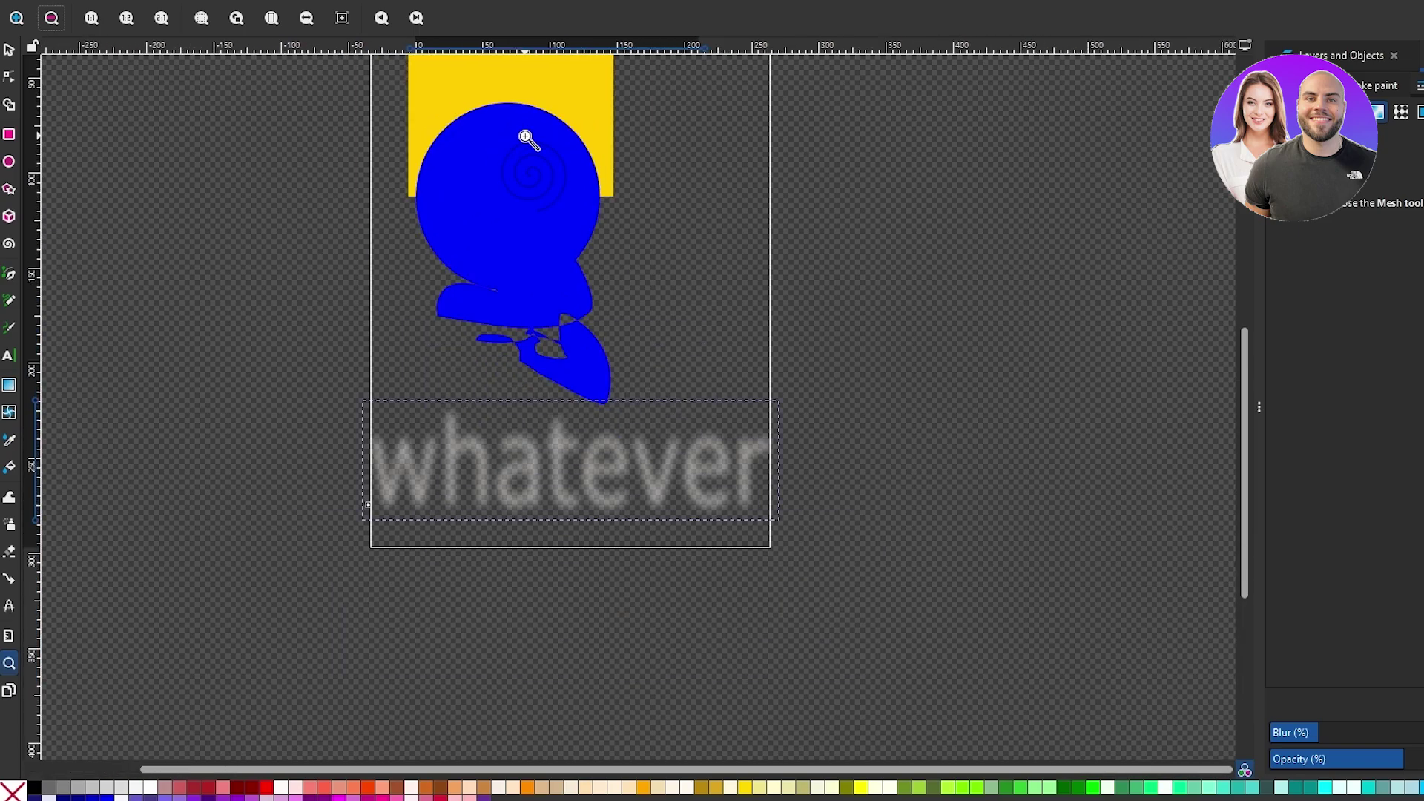
{"action": "left_click", "coordinate": [527, 138], "text": "shift"}
{"action": "scroll", "coordinate": [527, 138], "scroll_direction": "up", "scroll_amount": 5}
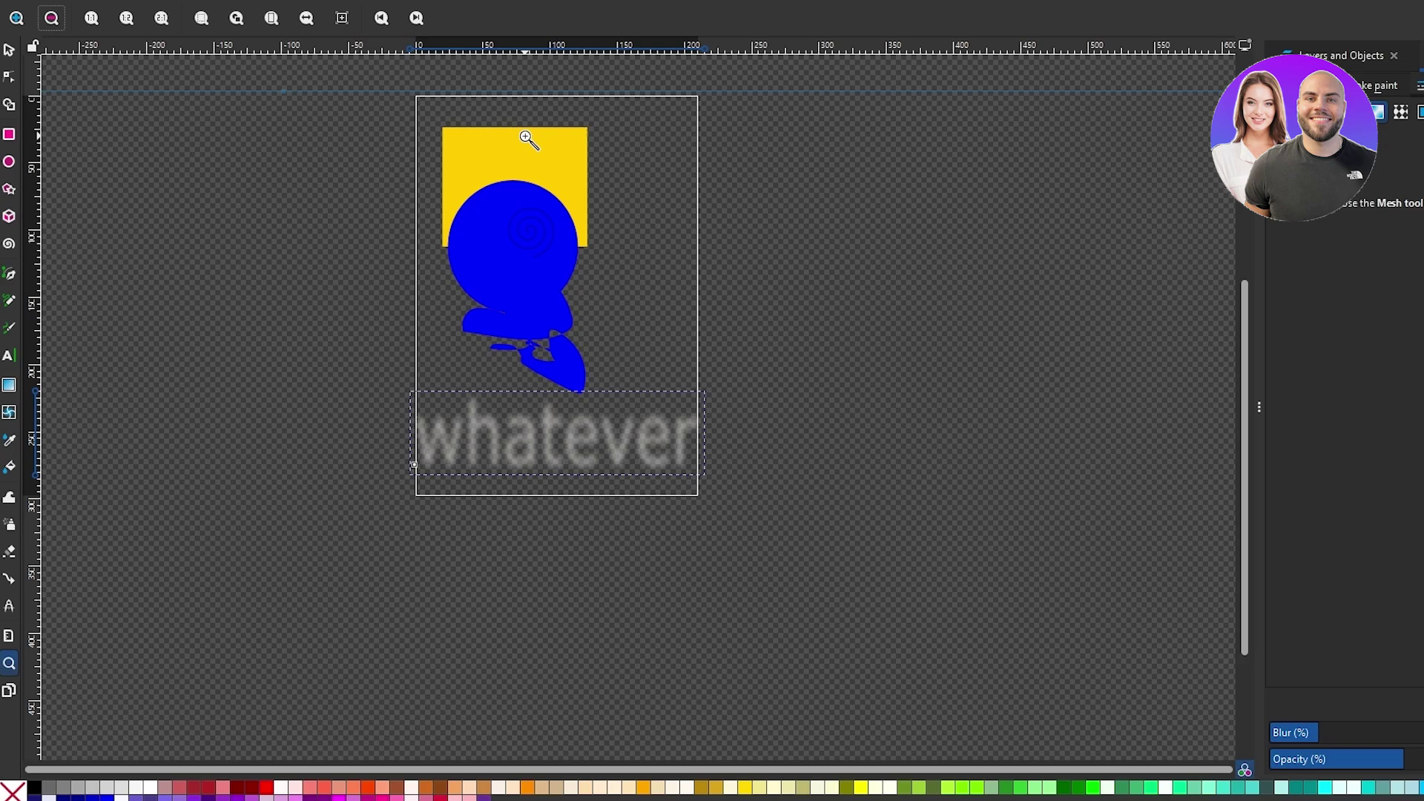
{"action": "scroll", "coordinate": [526, 138], "scroll_direction": "down", "scroll_amount": 5}
{"action": "scroll", "coordinate": [527, 138], "scroll_direction": "up", "scroll_amount": 3}
{"action": "scroll", "coordinate": [527, 137], "scroll_direction": "down", "scroll_amount": 2}
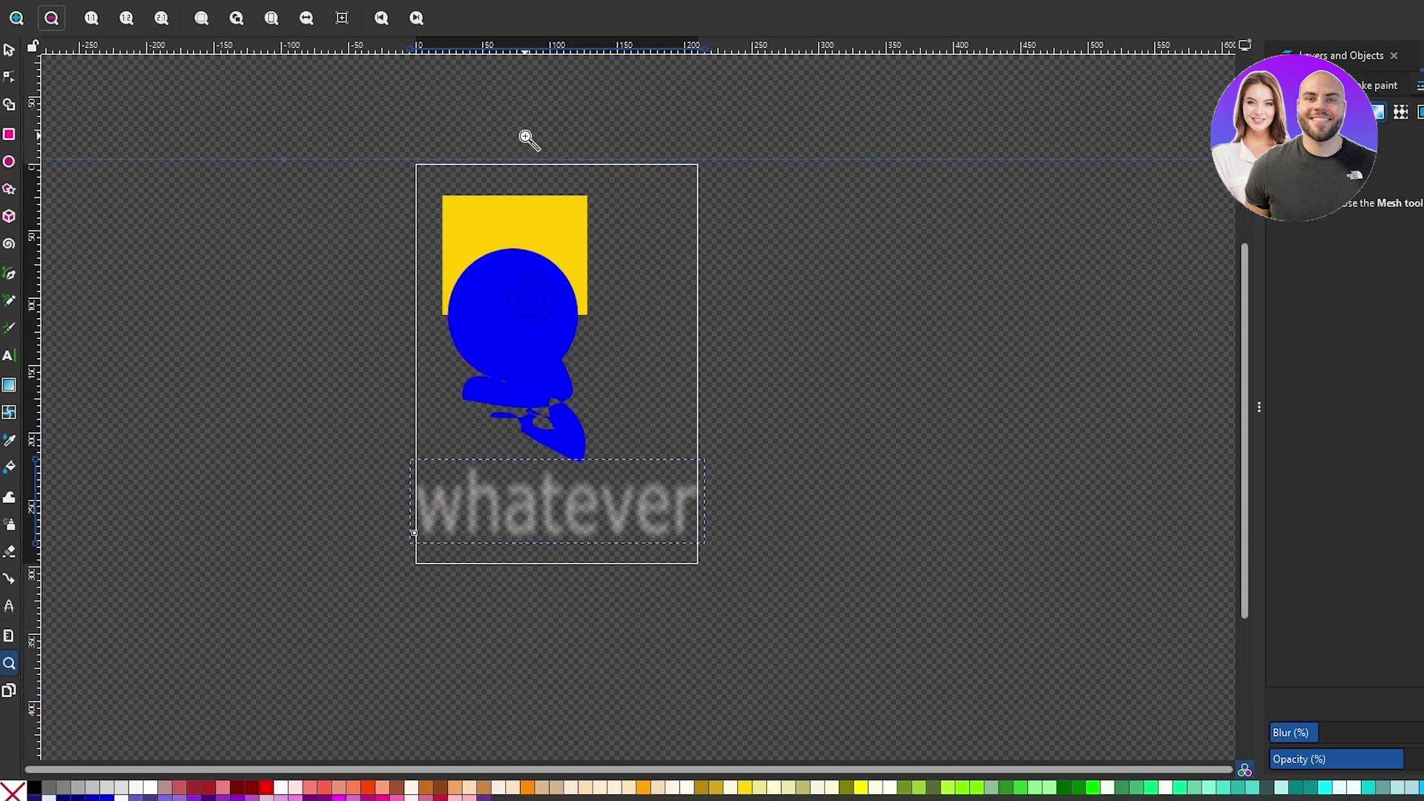
{"action": "scroll", "coordinate": [527, 137], "scroll_direction": "up", "scroll_amount": 2}
{"action": "scroll", "coordinate": [538, 145], "scroll_direction": "down", "scroll_amount": 1}
{"action": "scroll", "coordinate": [549, 153], "scroll_direction": "up", "scroll_amount": 1}
{"action": "scroll", "coordinate": [549, 153], "scroll_direction": "down", "scroll_amount": 4}
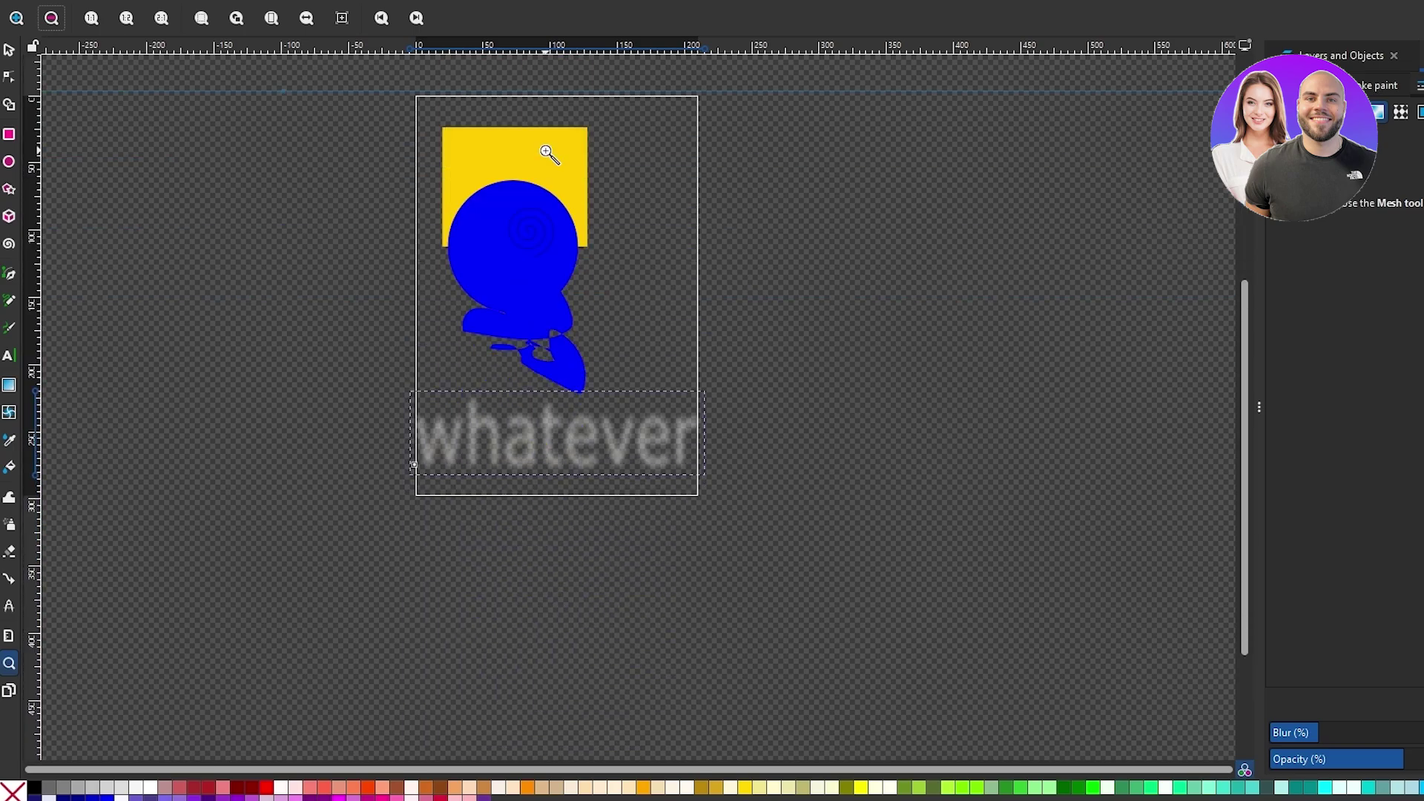
{"action": "scroll", "coordinate": [549, 153], "scroll_direction": "left", "scroll_amount": 4}
{"action": "scroll", "coordinate": [549, 153], "scroll_direction": "right", "scroll_amount": 6}
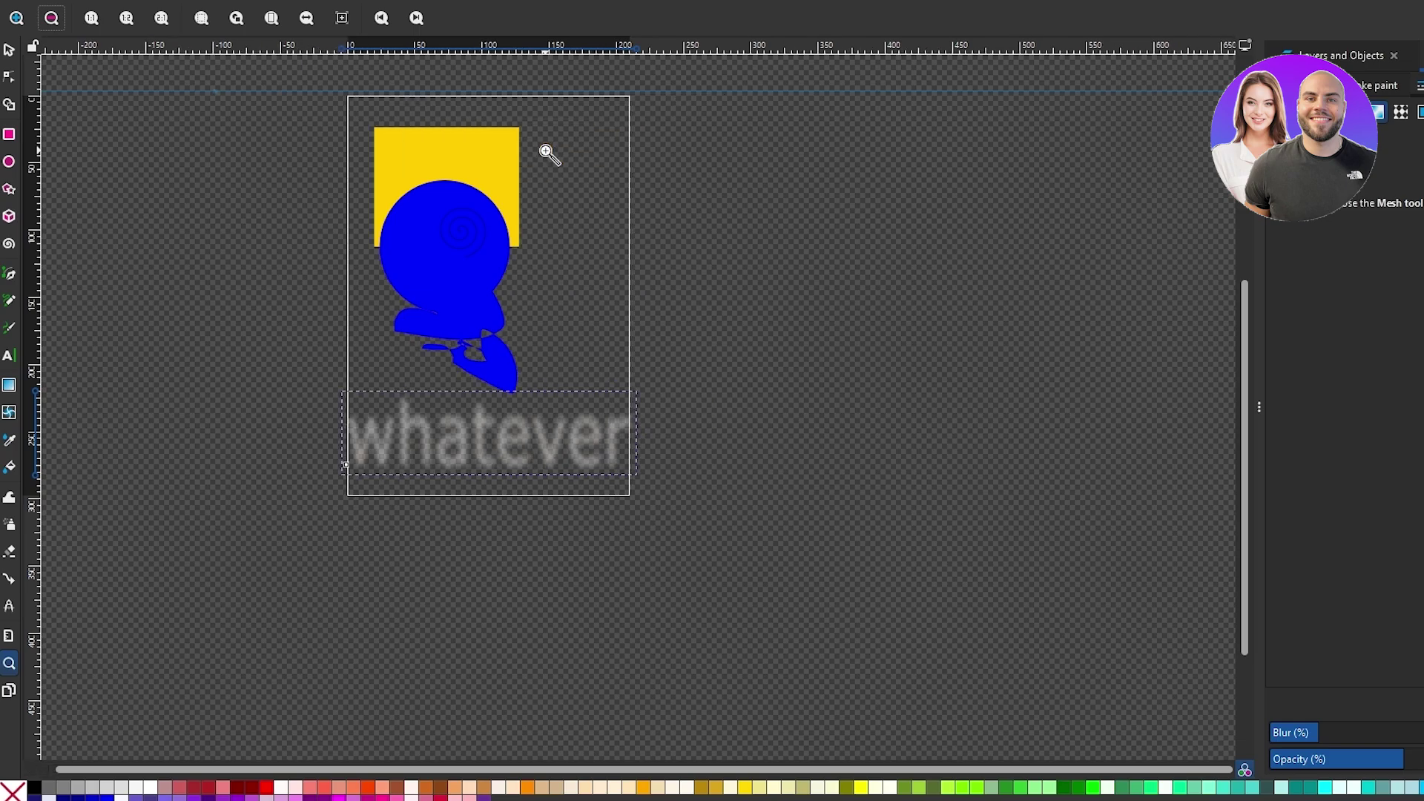
{"action": "scroll", "coordinate": [549, 154], "scroll_direction": "left", "scroll_amount": 4}
{"action": "scroll", "coordinate": [549, 154], "scroll_direction": "right", "scroll_amount": 4}
{"action": "scroll", "coordinate": [549, 153], "scroll_direction": "left", "scroll_amount": 4}
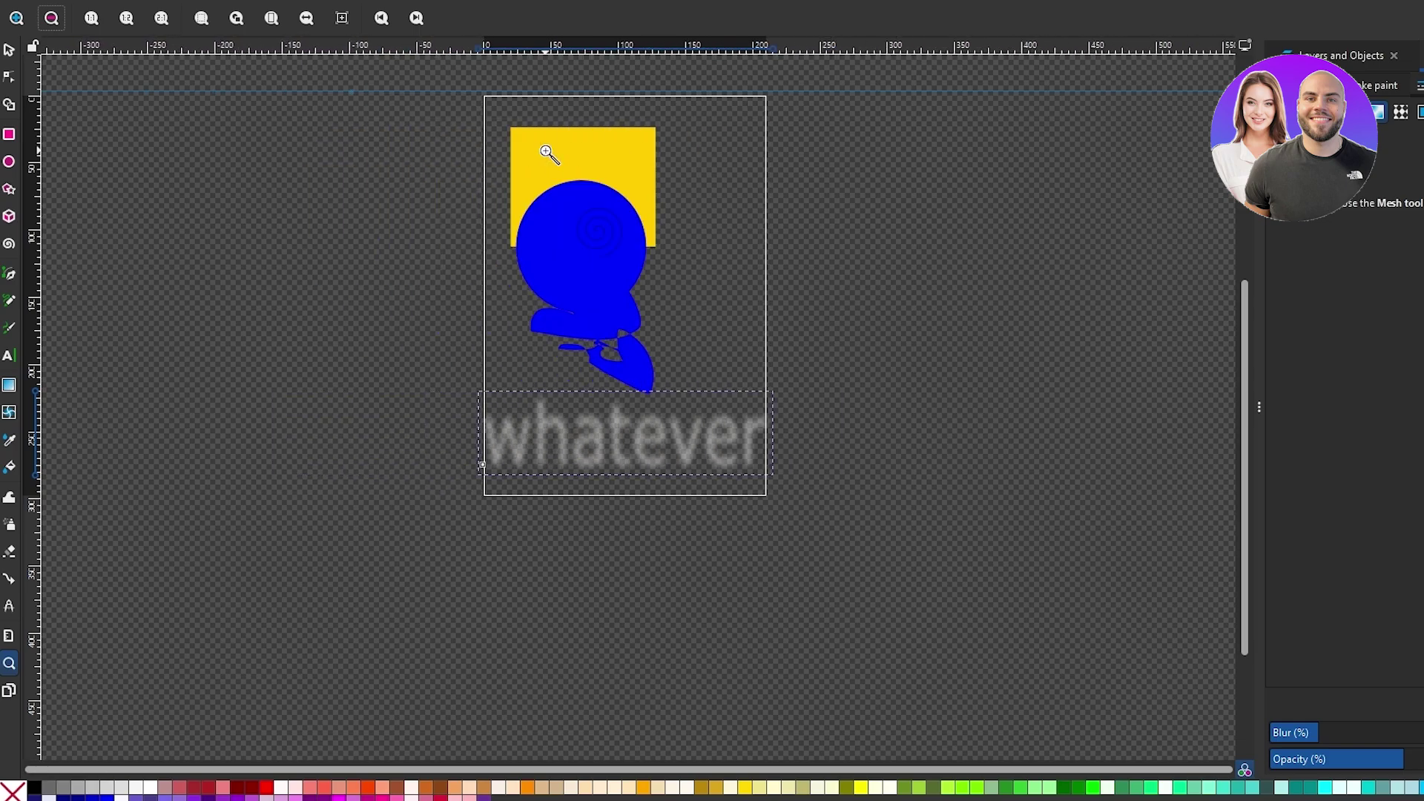
{"action": "scroll", "coordinate": [549, 156], "scroll_direction": "up", "scroll_amount": 2}
{"action": "scroll", "coordinate": [627, 328], "scroll_direction": "up", "scroll_amount": 2}
{"action": "scroll", "coordinate": [627, 328], "scroll_direction": "down", "scroll_amount": 2}
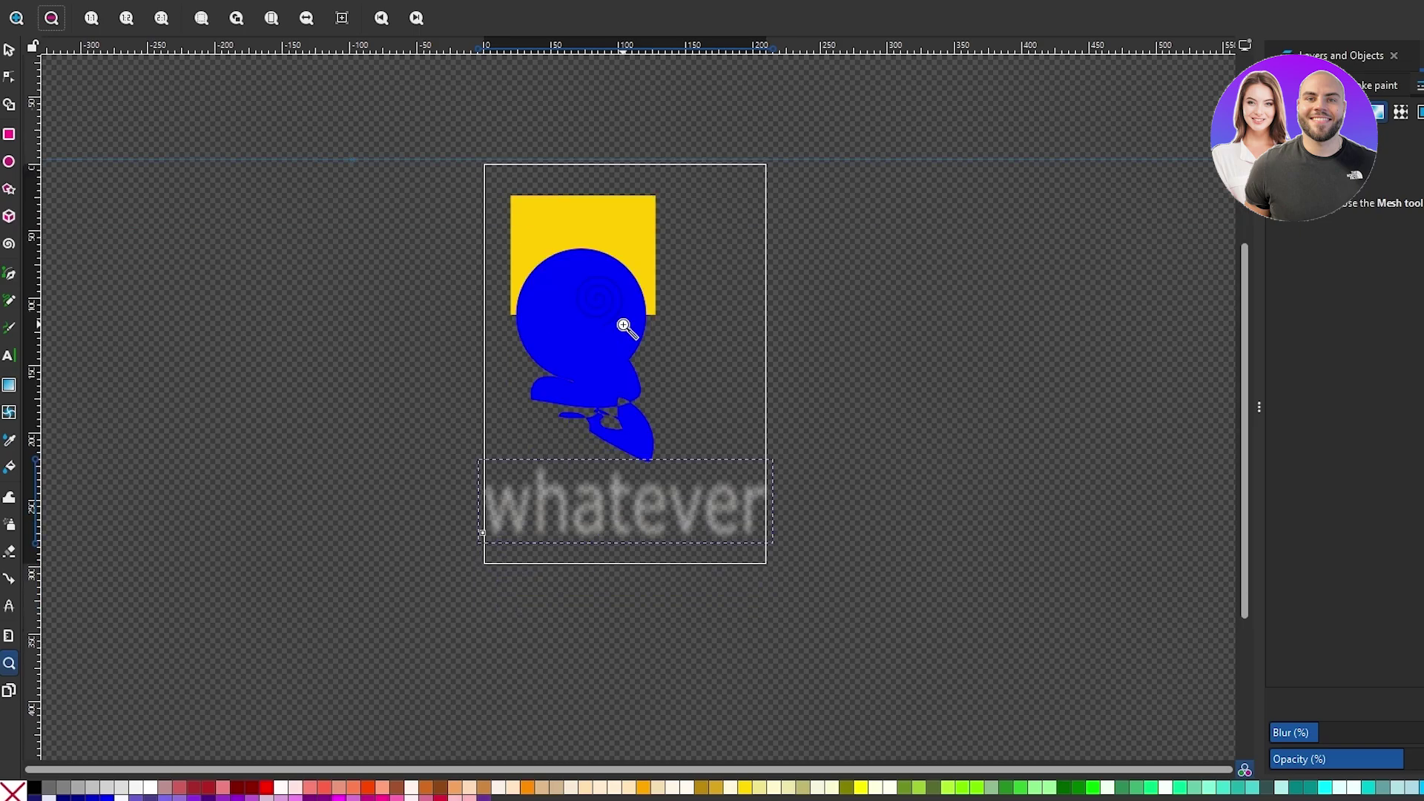
{"action": "left_click", "coordinate": [625, 327]}
{"action": "left_click", "coordinate": [636, 327]}
{"action": "scroll", "coordinate": [637, 328], "scroll_direction": "up", "scroll_amount": 2}
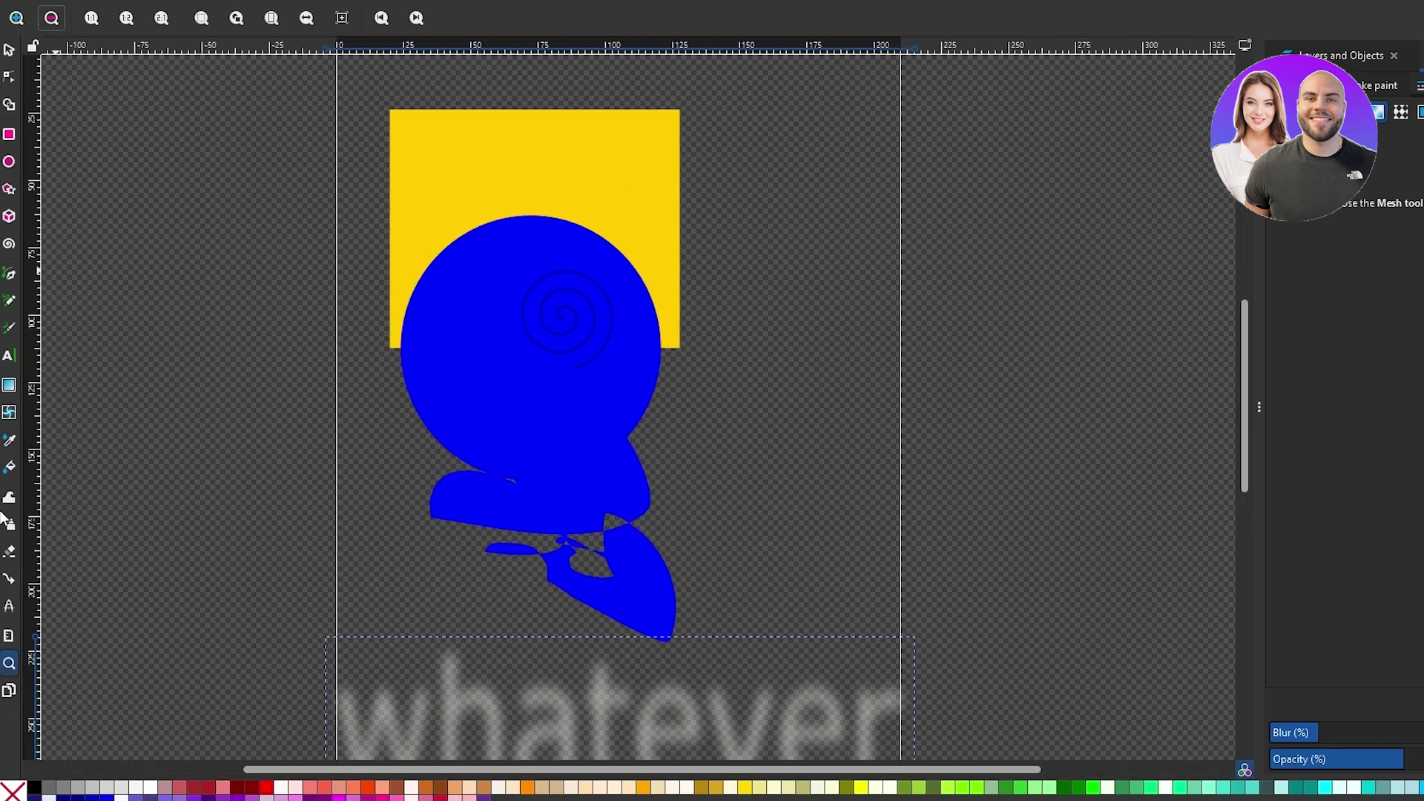
Use the Eraser to cut two looping strokes out of the blue shape over the circle
{"action": "left_click", "coordinate": [9, 551]}
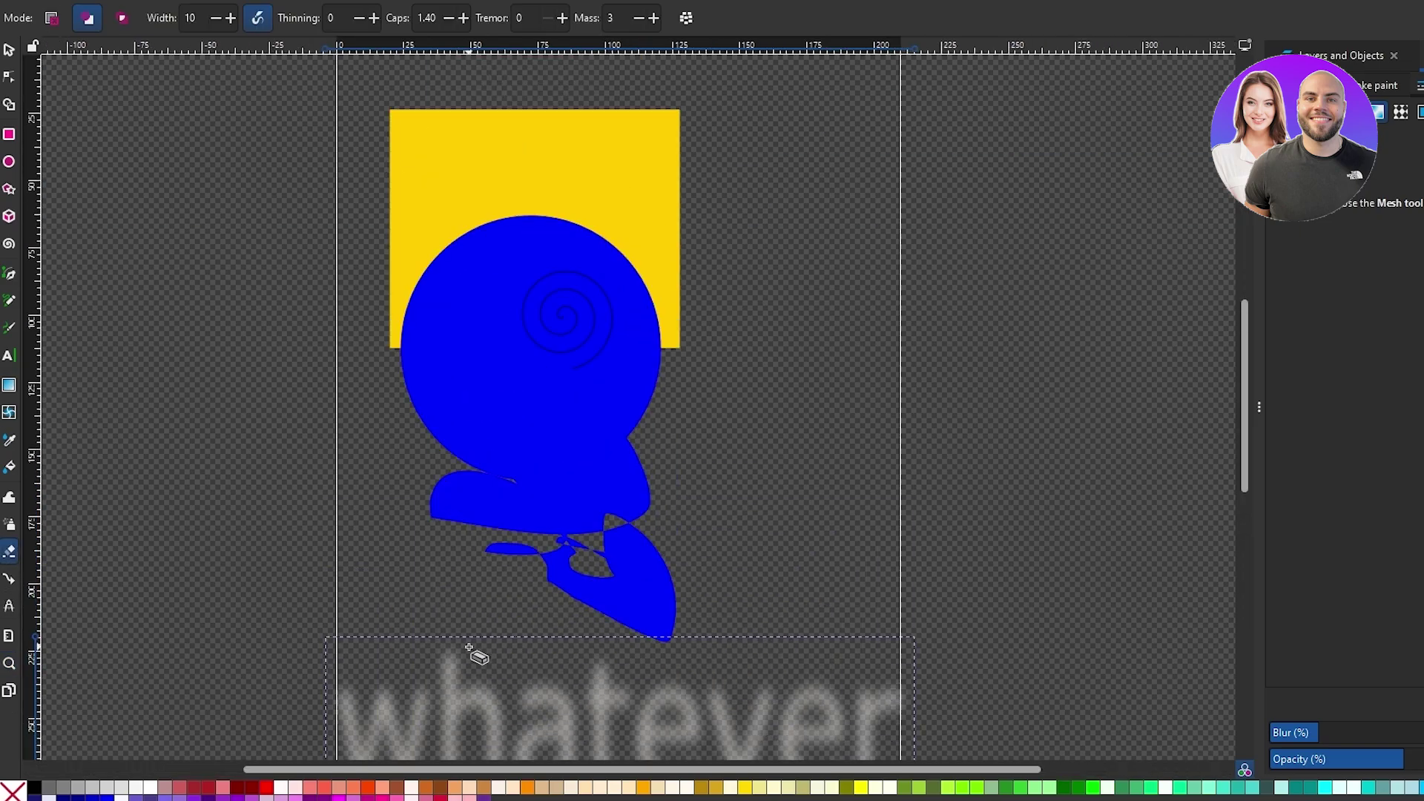
{"action": "mouse_move", "coordinate": [549, 259]}
{"action": "left_mouse_down"}
{"action": "mouse_move", "coordinate": [604, 359]}
{"action": "mouse_move", "coordinate": [591, 481]}
{"action": "mouse_move", "coordinate": [619, 247]}
{"action": "mouse_move", "coordinate": [525, 459]}
{"action": "mouse_move", "coordinate": [798, 458]}
{"action": "left_mouse_up"}
{"action": "left_click_drag", "start_coordinate": [591, 165], "coordinate": [497, 349]}
Start a curved Pen path over the yellow rectangle, then cancel it with Esc
{"action": "left_click", "coordinate": [7, 278]}
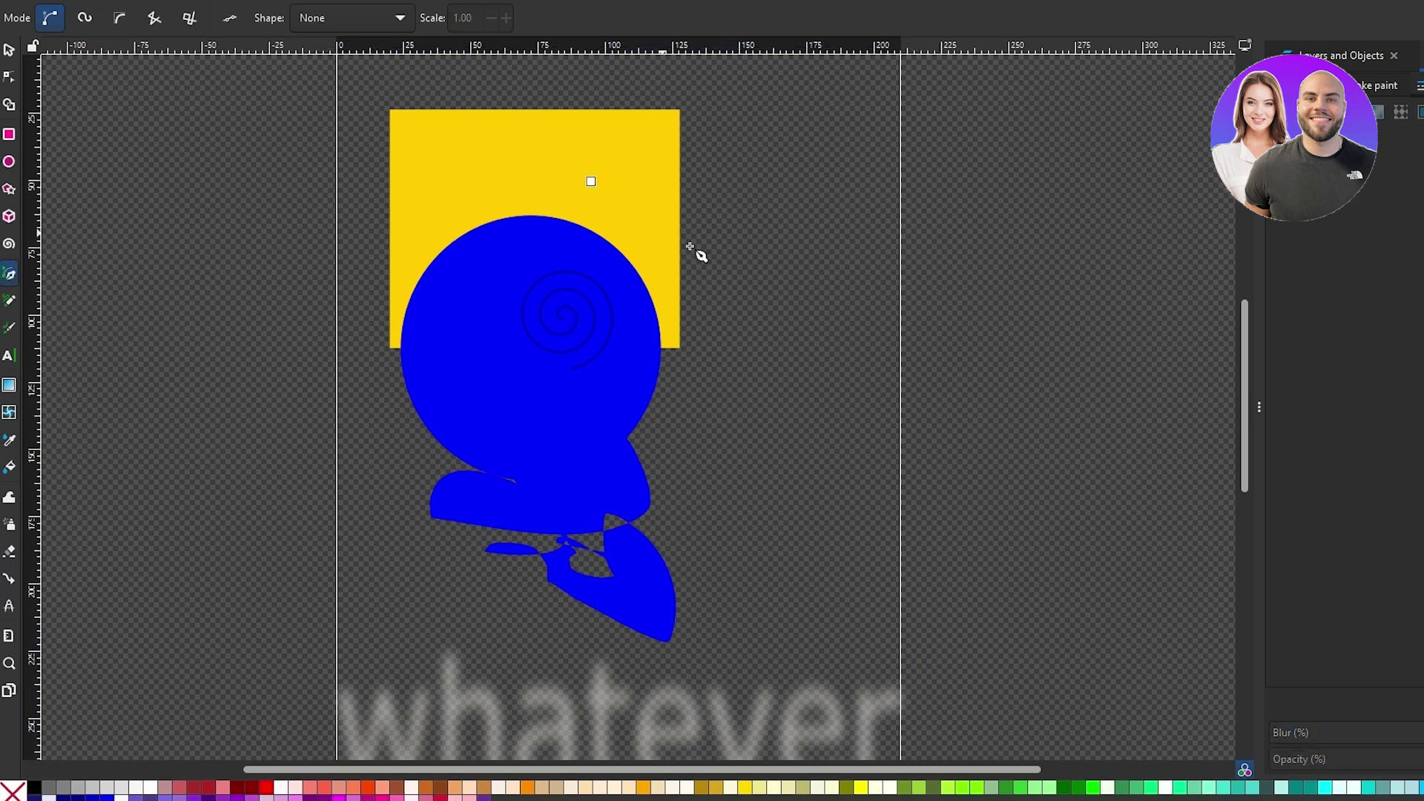
{"action": "left_click_drag", "start_coordinate": [591, 181], "coordinate": [725, 243]}
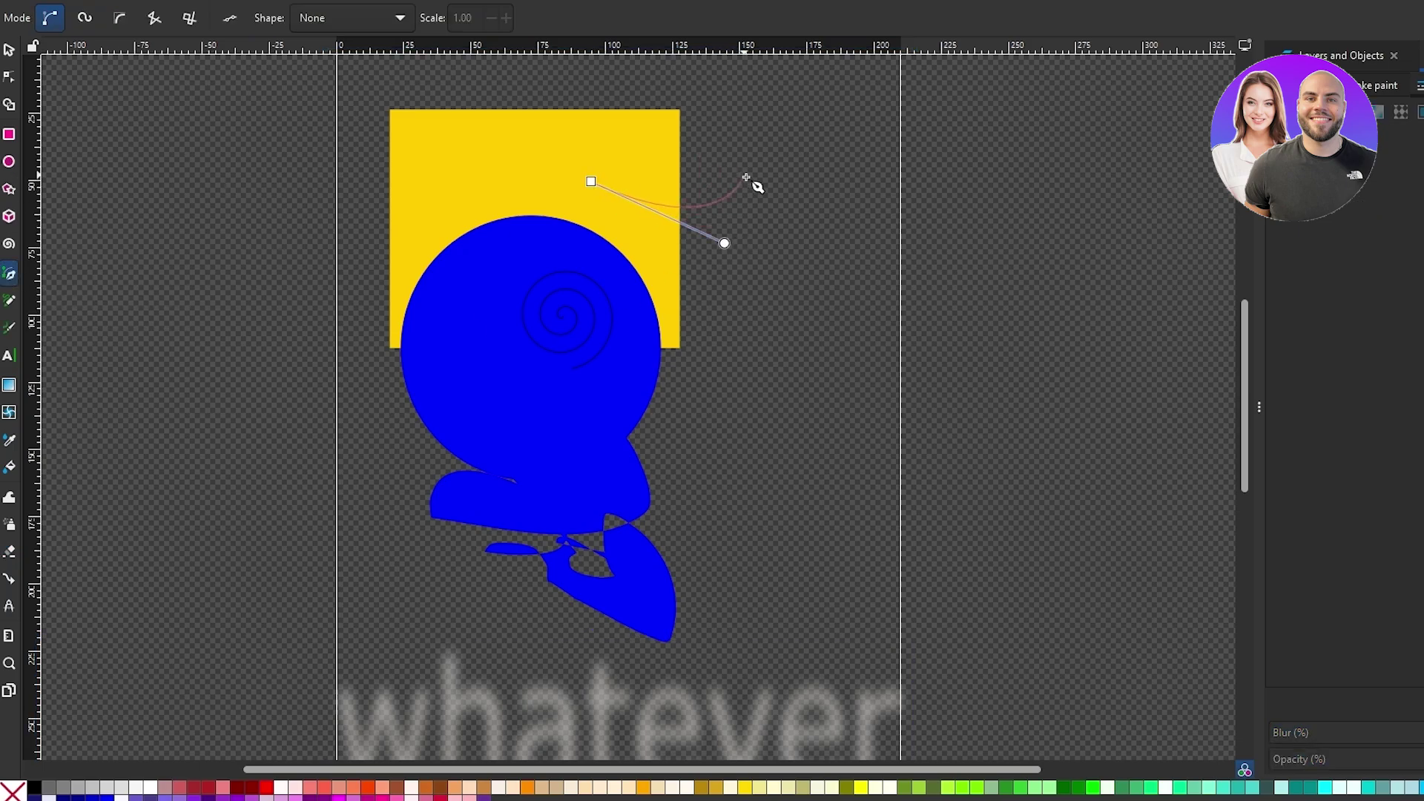
{"action": "left_click", "coordinate": [520, 417]}
{"action": "key", "text": "Escape"}
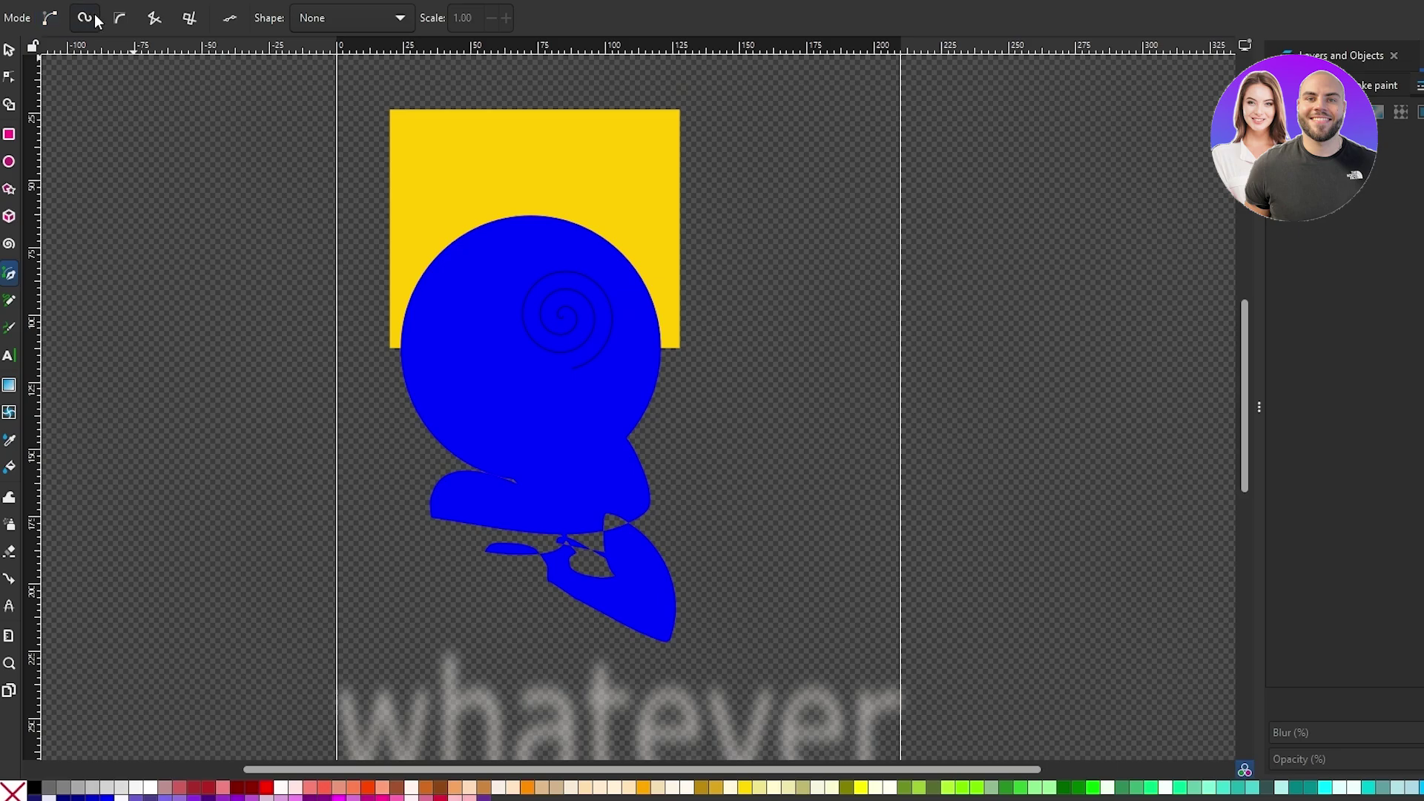
Try the BSpline and Paraxial pen modes, then settle on straight line segments
{"action": "left_click", "coordinate": [156, 19]}
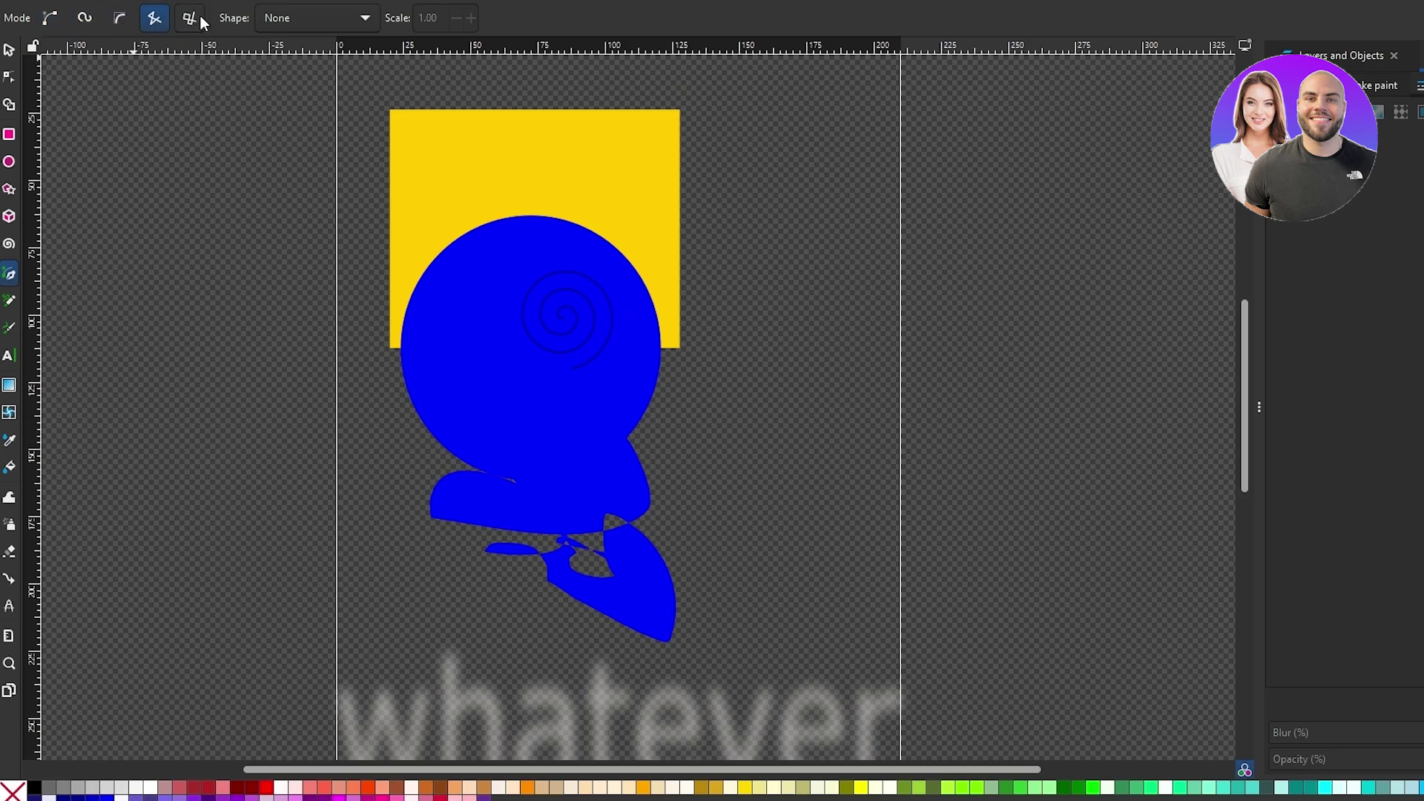
{"action": "left_click", "coordinate": [196, 17]}
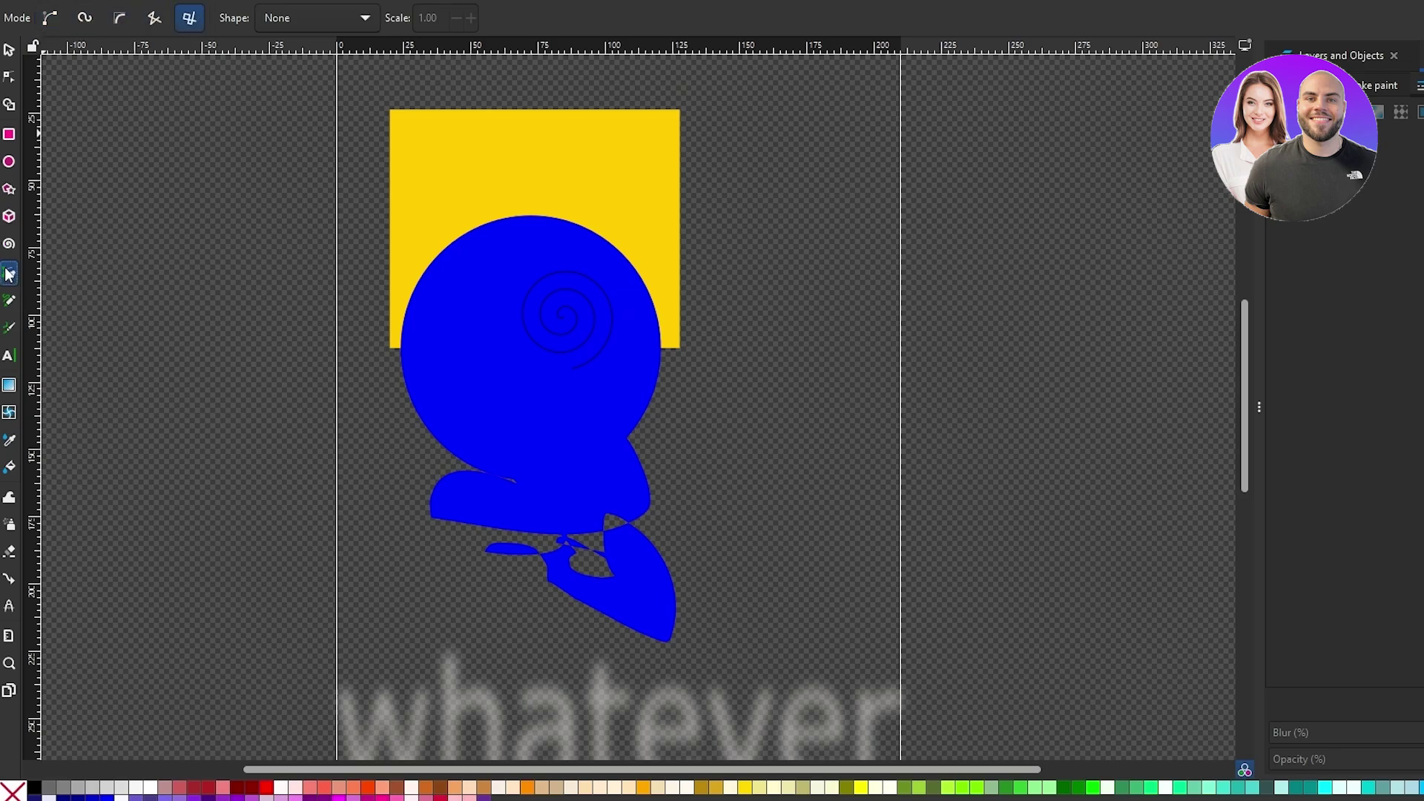
{"action": "left_click", "coordinate": [154, 18]}
Draw a closed seven-corner zigzag polygon over the circle and rectangle, then nudge it right and down
{"action": "left_click", "coordinate": [439, 375]}
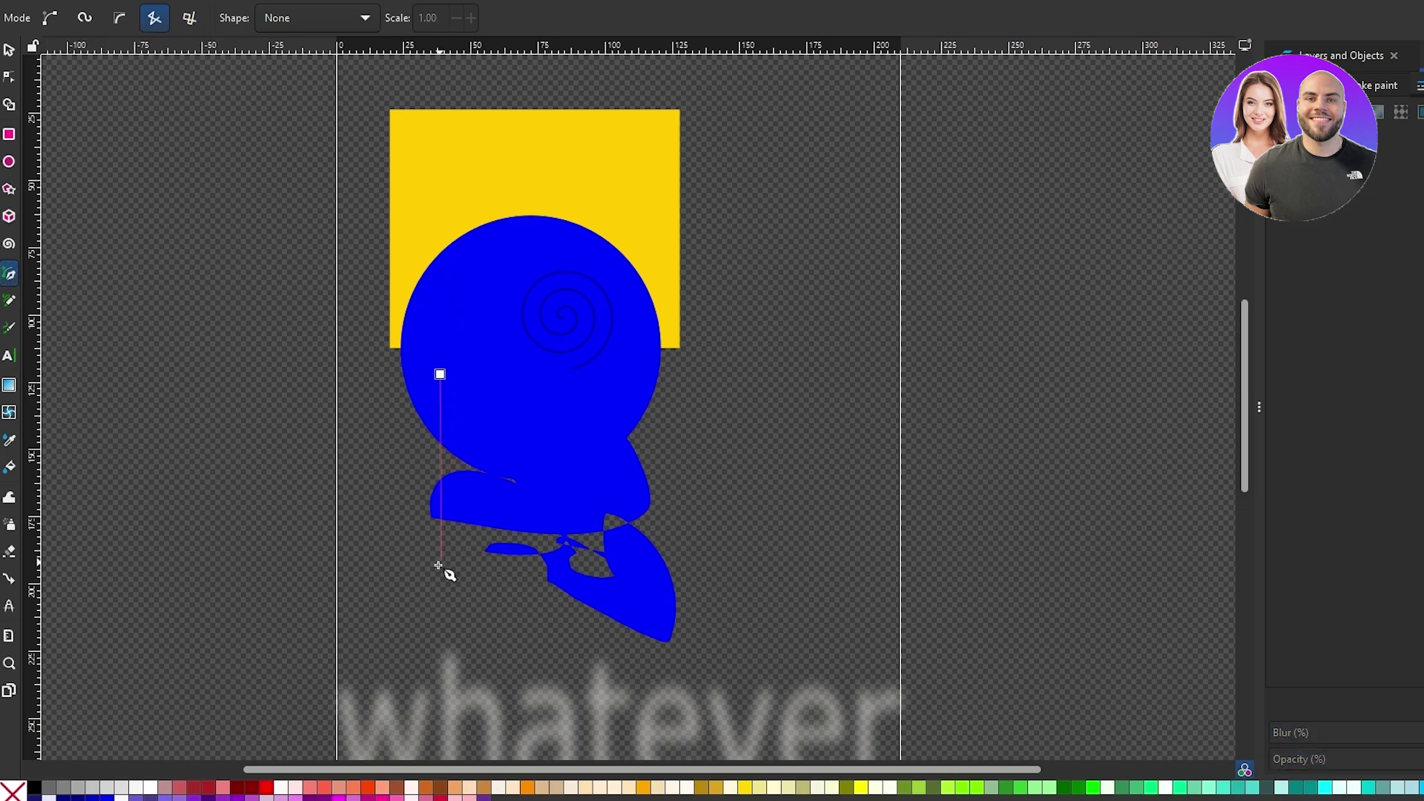
{"action": "left_click", "coordinate": [426, 571]}
{"action": "left_click", "coordinate": [703, 396]}
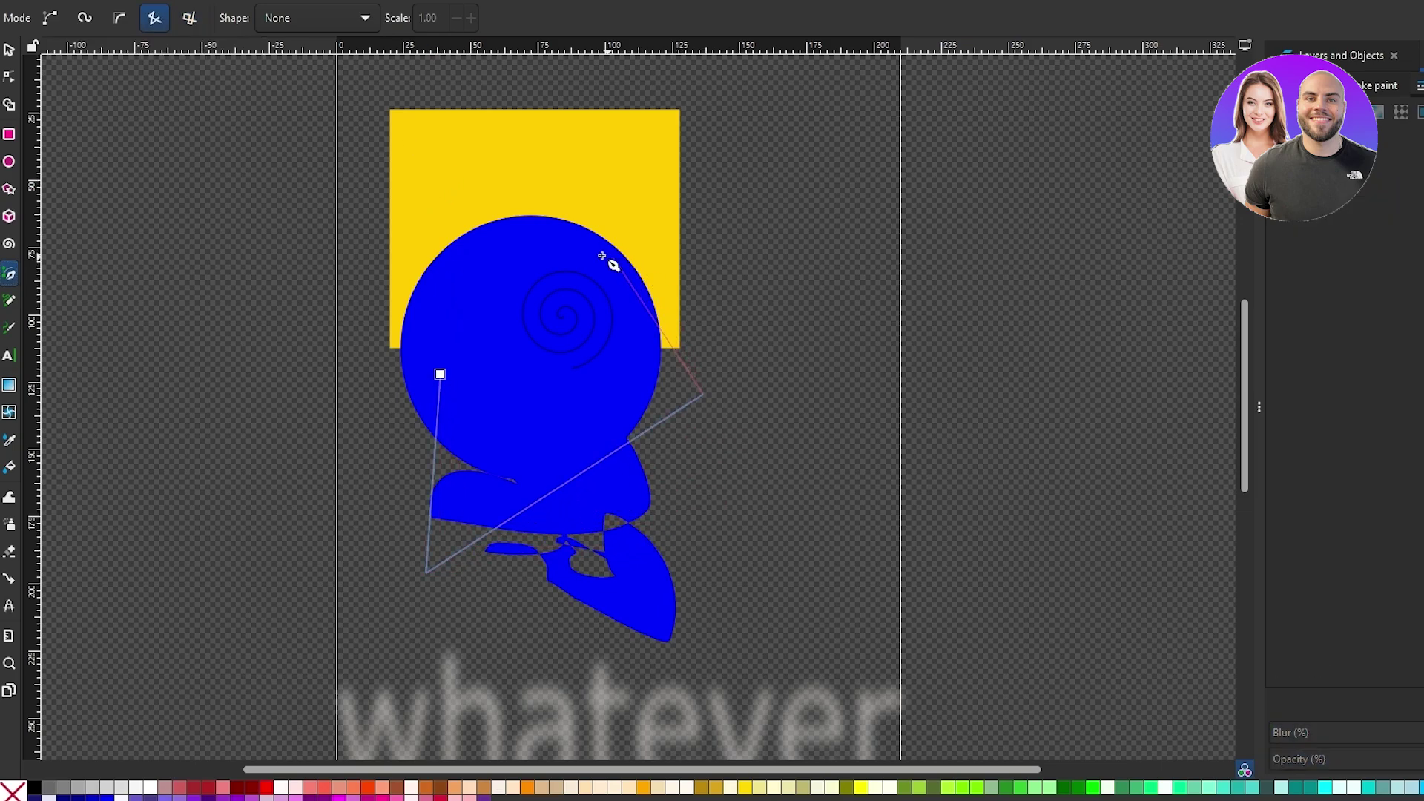
{"action": "left_click", "coordinate": [514, 268]}
{"action": "left_click", "coordinate": [703, 167]}
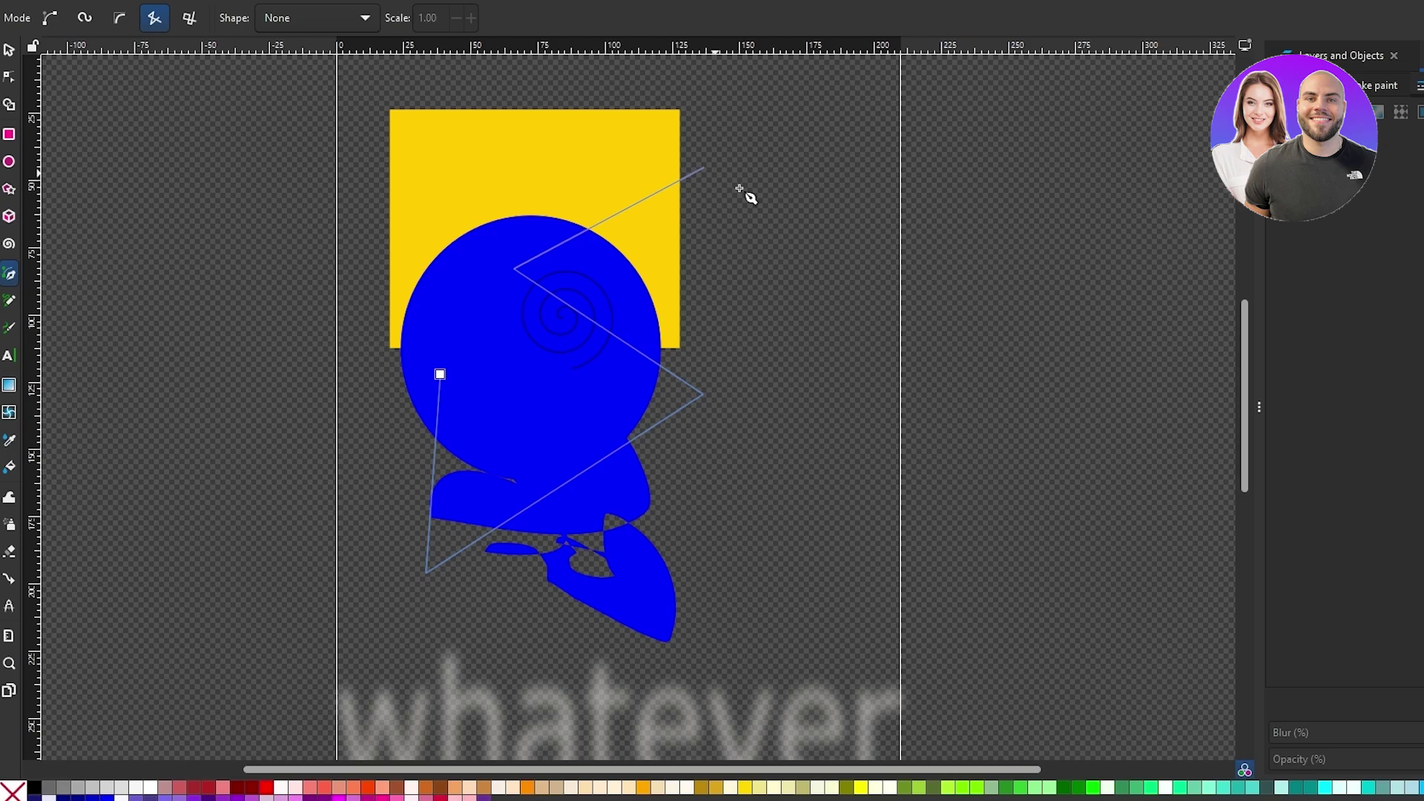
{"action": "left_click", "coordinate": [809, 290]}
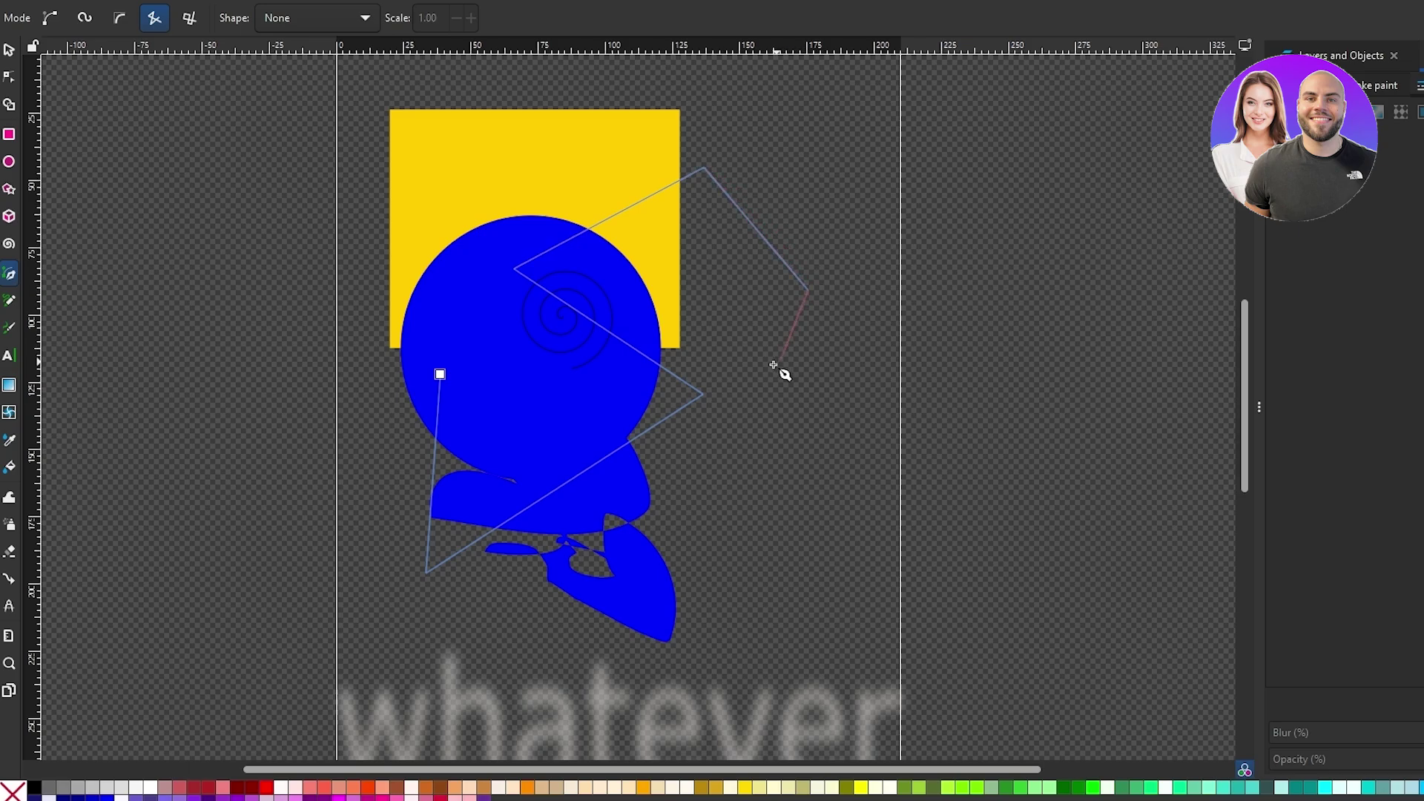
{"action": "left_click", "coordinate": [560, 447]}
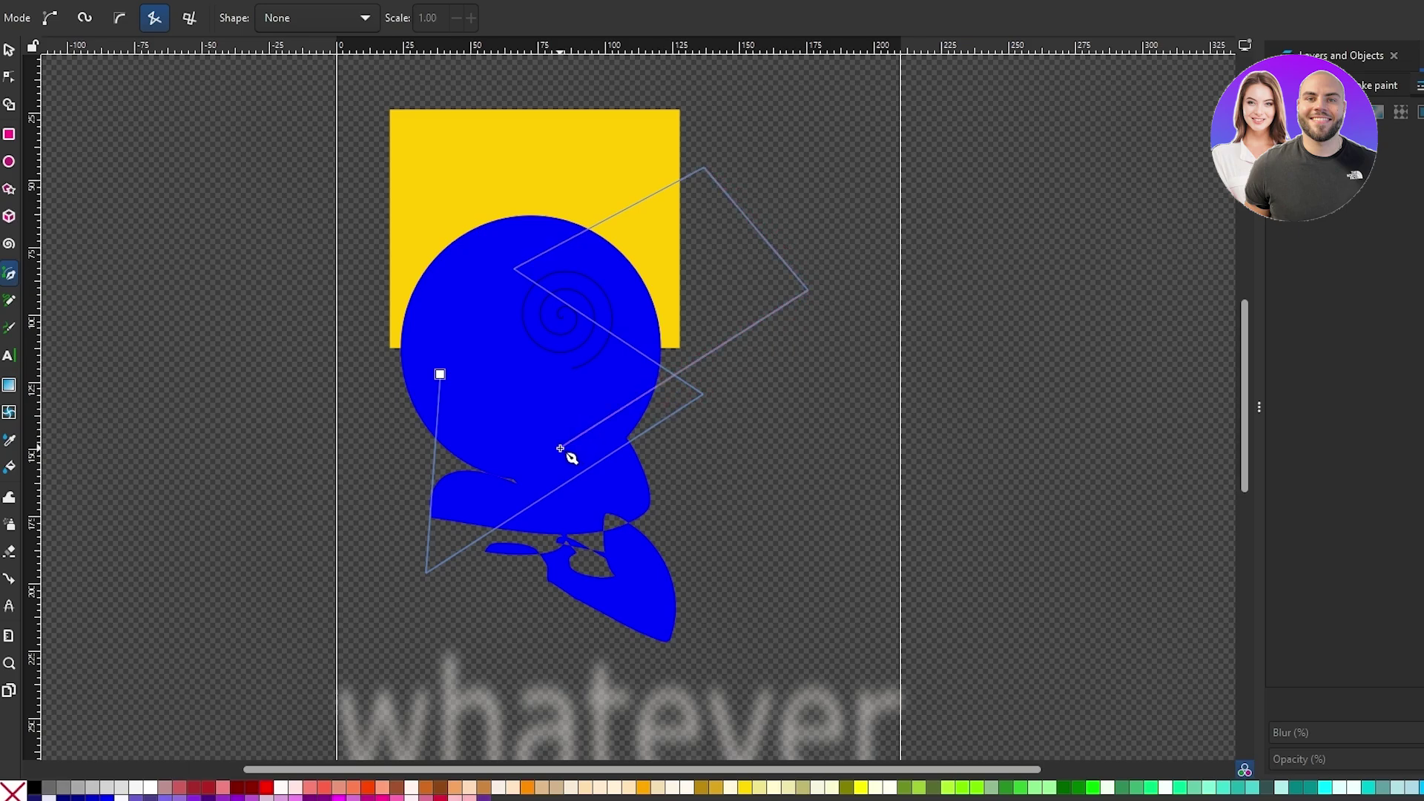
{"action": "left_click", "coordinate": [440, 376]}
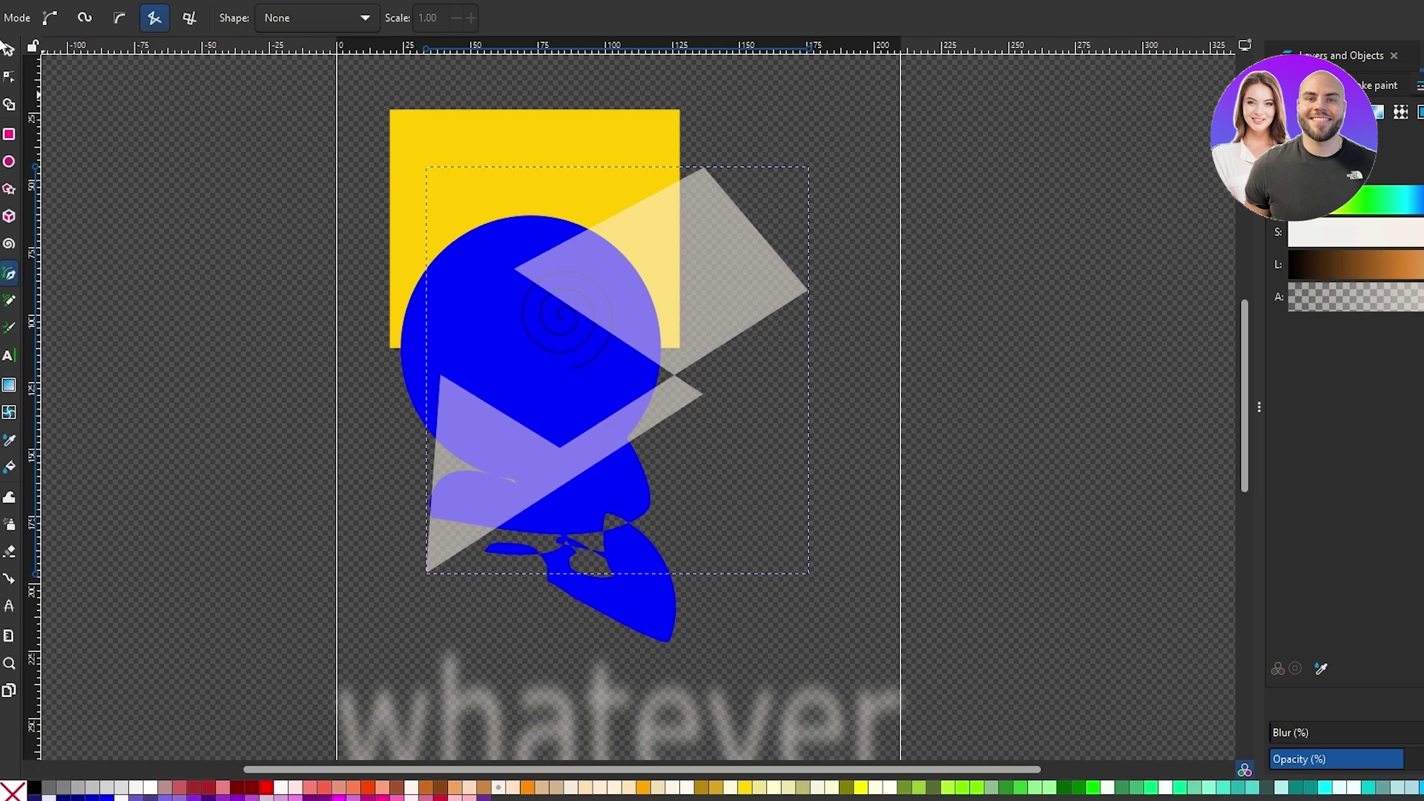
{"action": "left_click", "coordinate": [7, 48]}
{"action": "mouse_move", "coordinate": [644, 289]}
{"action": "left_mouse_down"}
{"action": "mouse_move", "coordinate": [698, 264]}
{"action": "mouse_move", "coordinate": [715, 323]}
{"action": "mouse_move", "coordinate": [960, 388]}
{"action": "mouse_move", "coordinate": [644, 329]}
{"action": "mouse_move", "coordinate": [634, 304]}
{"action": "left_mouse_up"}
Scroll the canvas to review the drawing and bring up the File menu
{"action": "scroll", "coordinate": [636, 315], "scroll_direction": "down", "scroll_amount": 3}
{"action": "scroll", "coordinate": [636, 311], "scroll_direction": "up", "scroll_amount": 3}
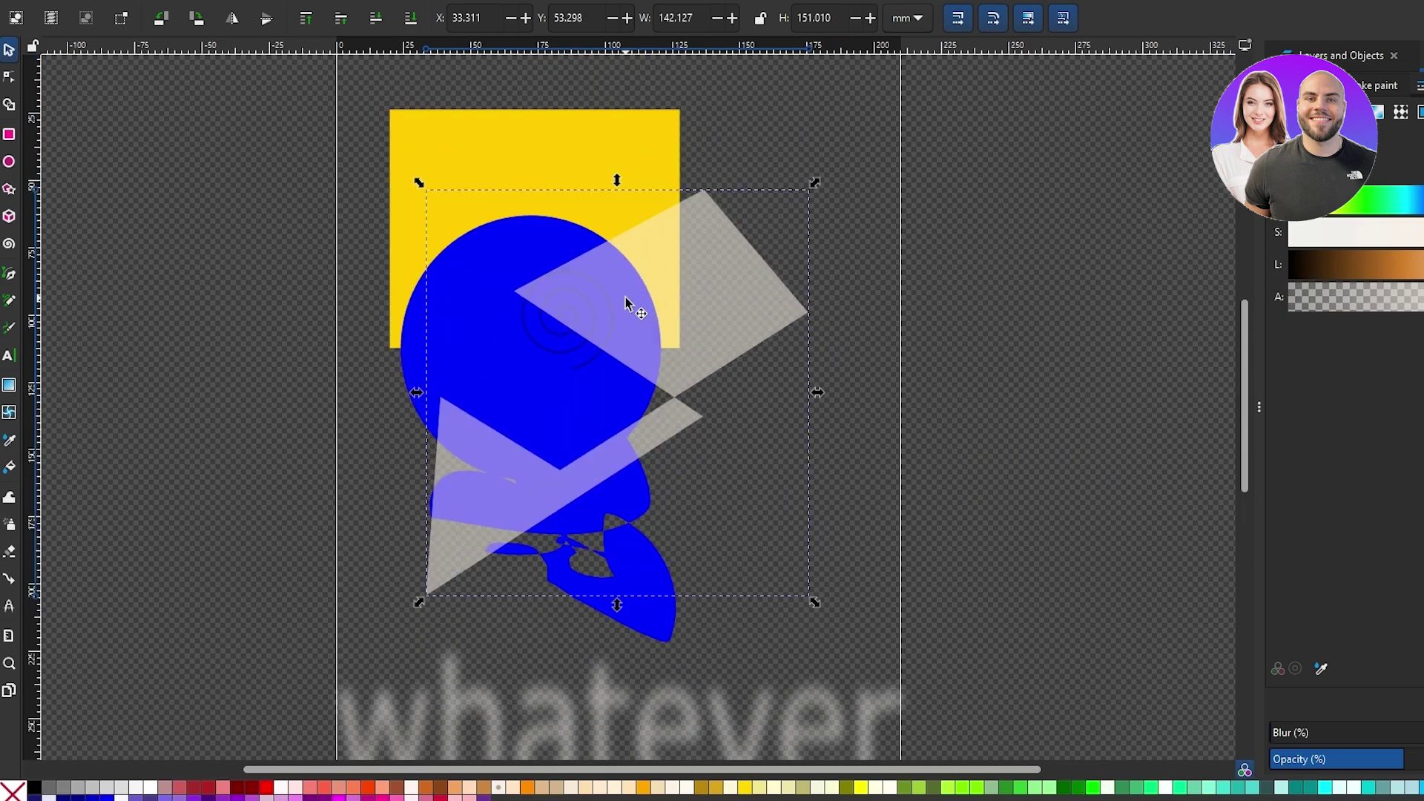
{"action": "scroll", "coordinate": [629, 363], "scroll_direction": "down", "scroll_amount": 3}
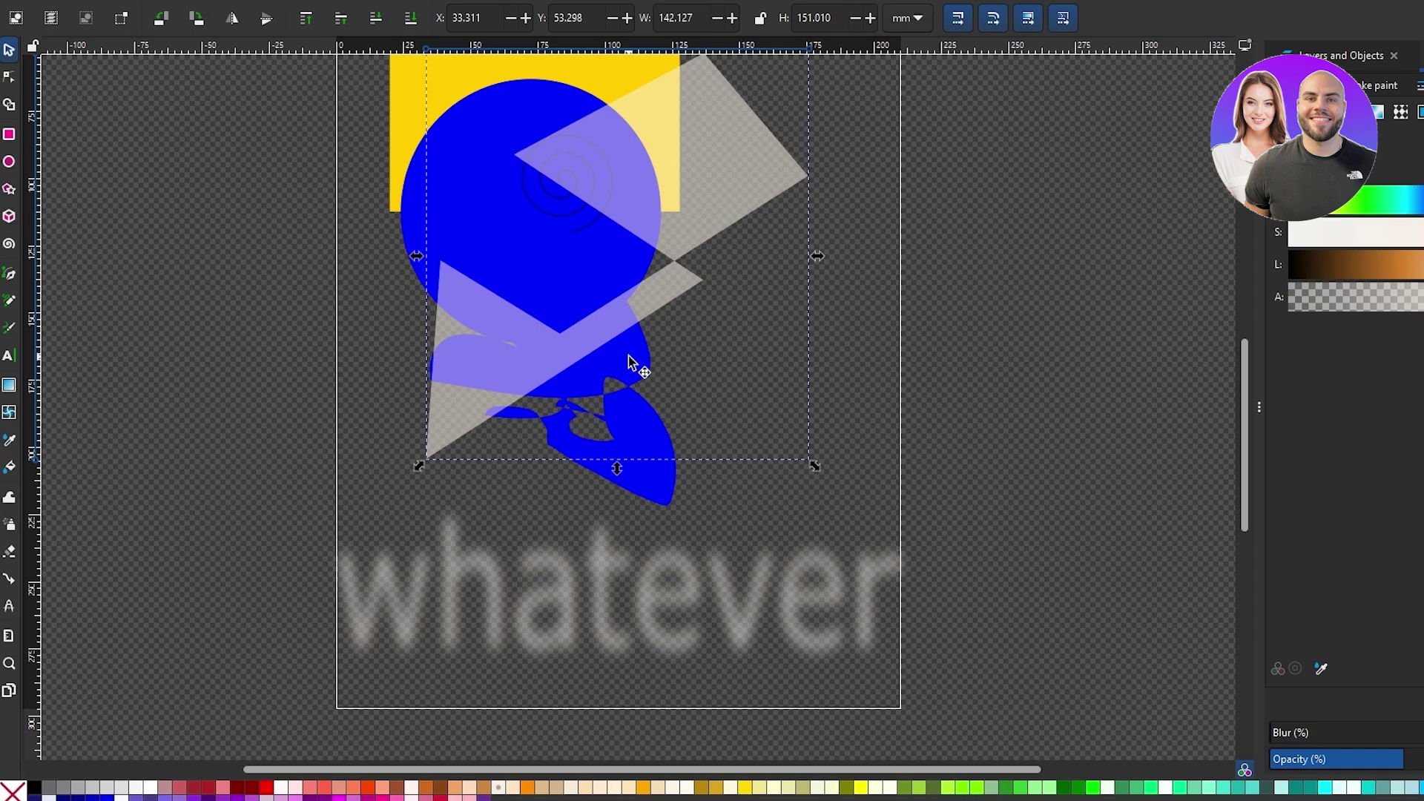
{"action": "left_click", "coordinate": [12, 2]}
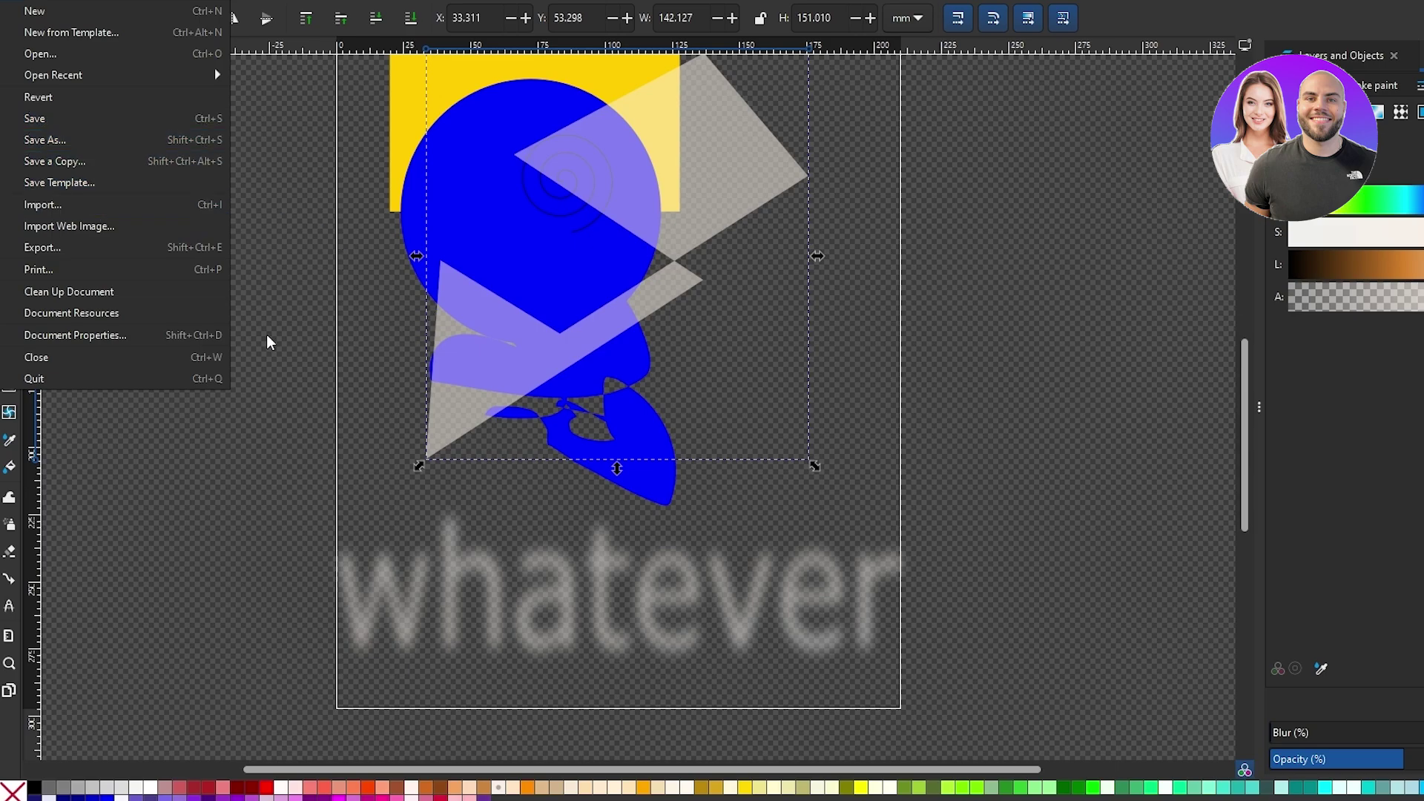
Choose Export... from the File menu to show the PNG export panel
{"action": "left_click", "coordinate": [192, 251]}
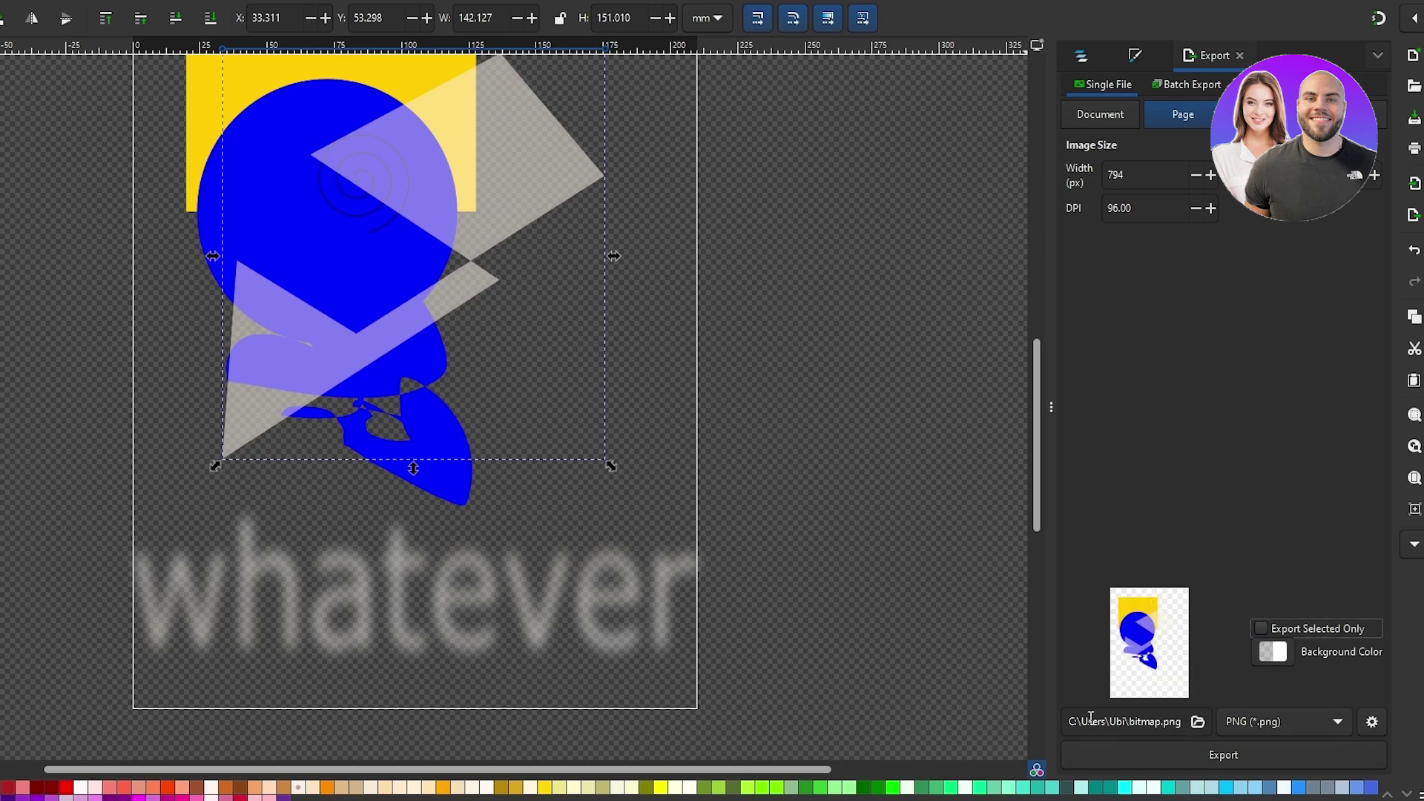
Export the page as bitmap.png in PNG format with RGBA 8 bit depth at 96 DPI
{"action": "left_click", "coordinate": [1279, 734]}
{"action": "left_click", "coordinate": [1292, 727]}
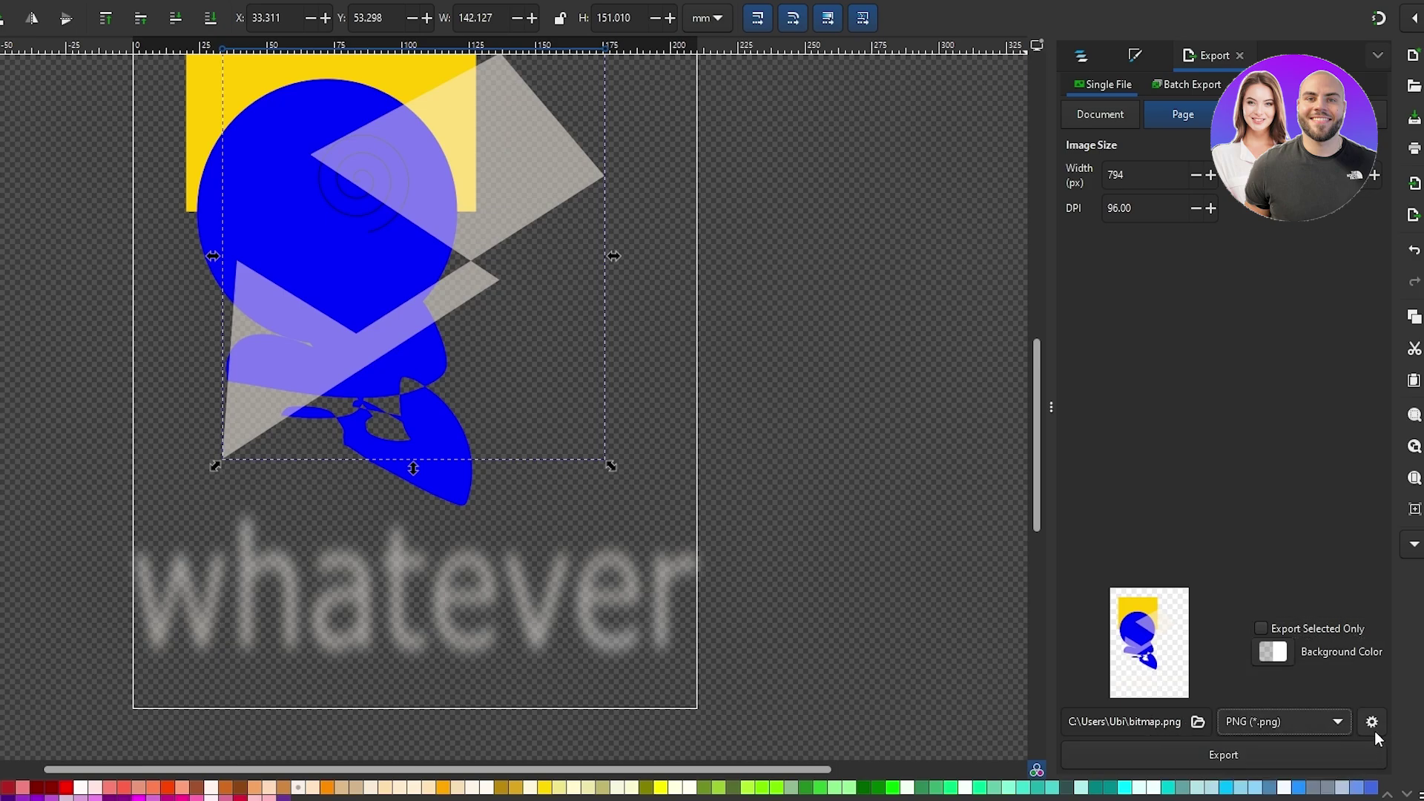
{"action": "left_click", "coordinate": [1372, 723]}
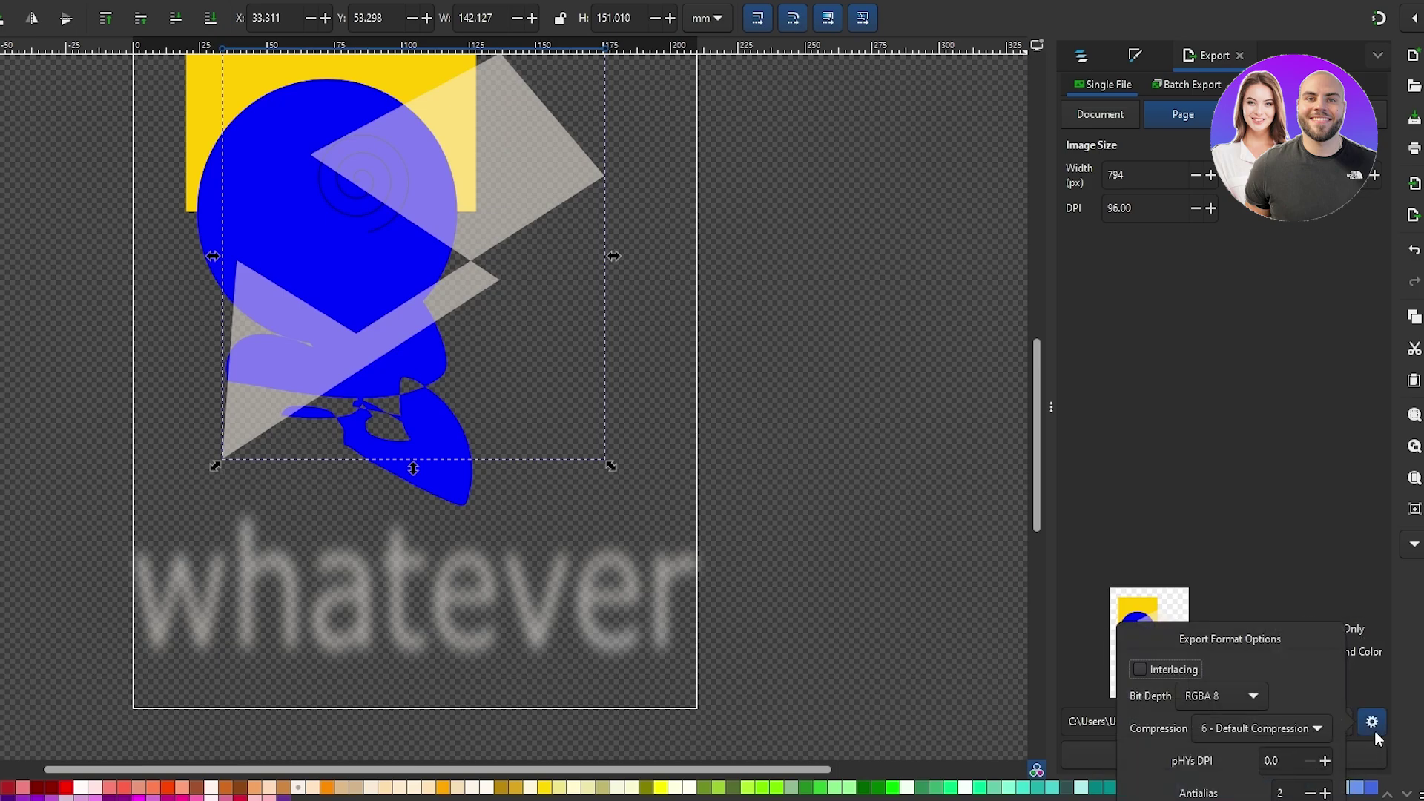
{"action": "left_click", "coordinate": [1203, 702]}
{"action": "left_click", "coordinate": [1203, 701]}
{"action": "left_click", "coordinate": [1220, 697]}
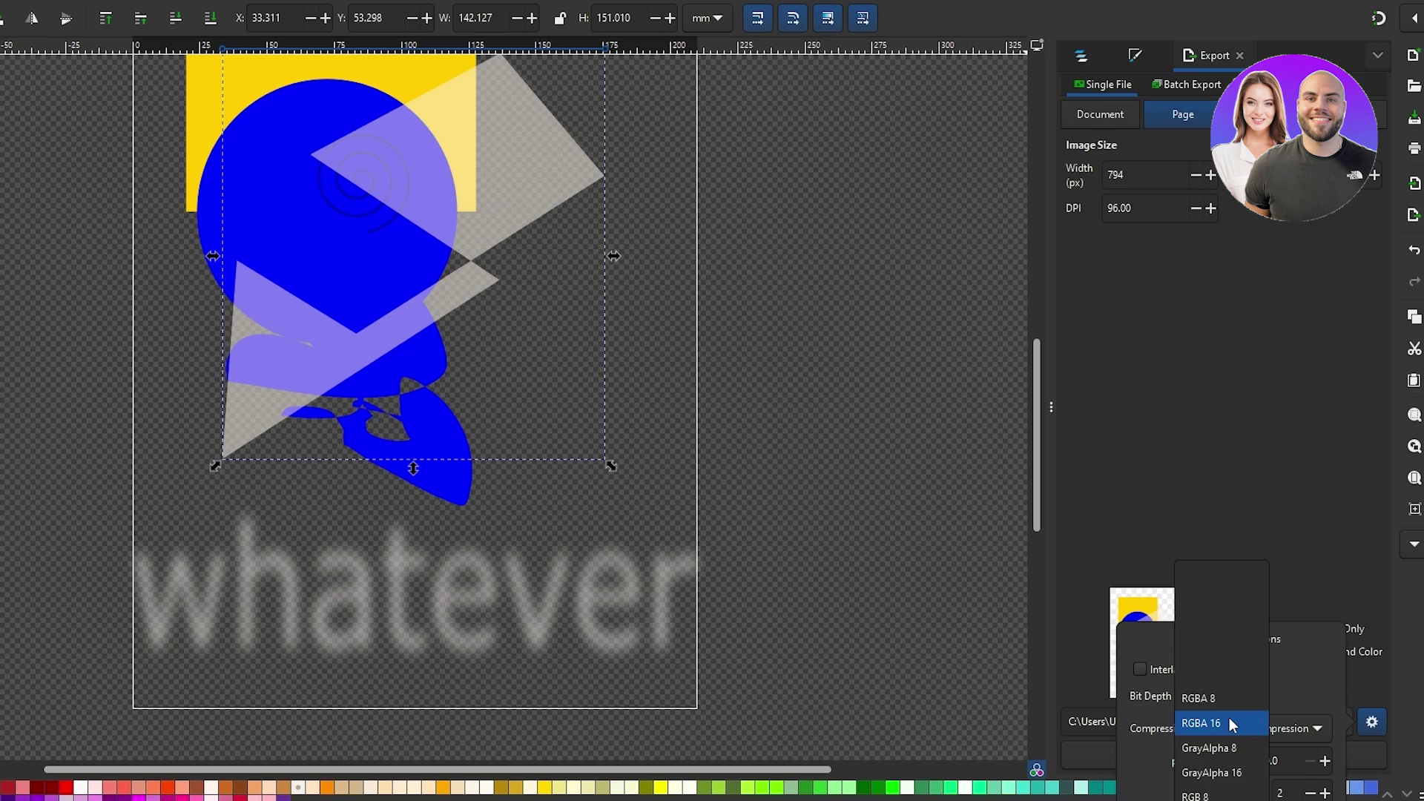
{"action": "left_click", "coordinate": [1239, 700]}
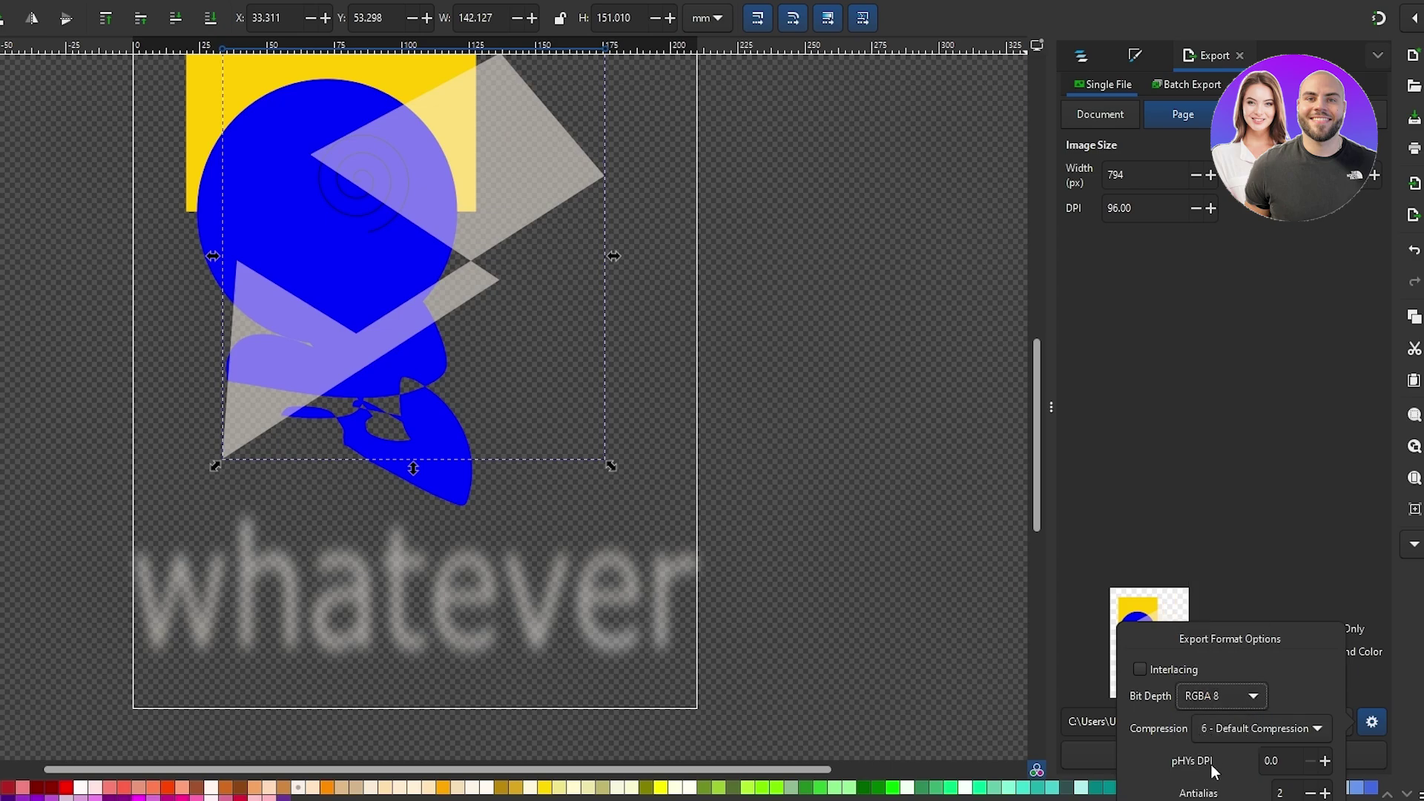
{"action": "left_click", "coordinate": [1372, 720]}
{"action": "left_click", "coordinate": [1259, 754]}
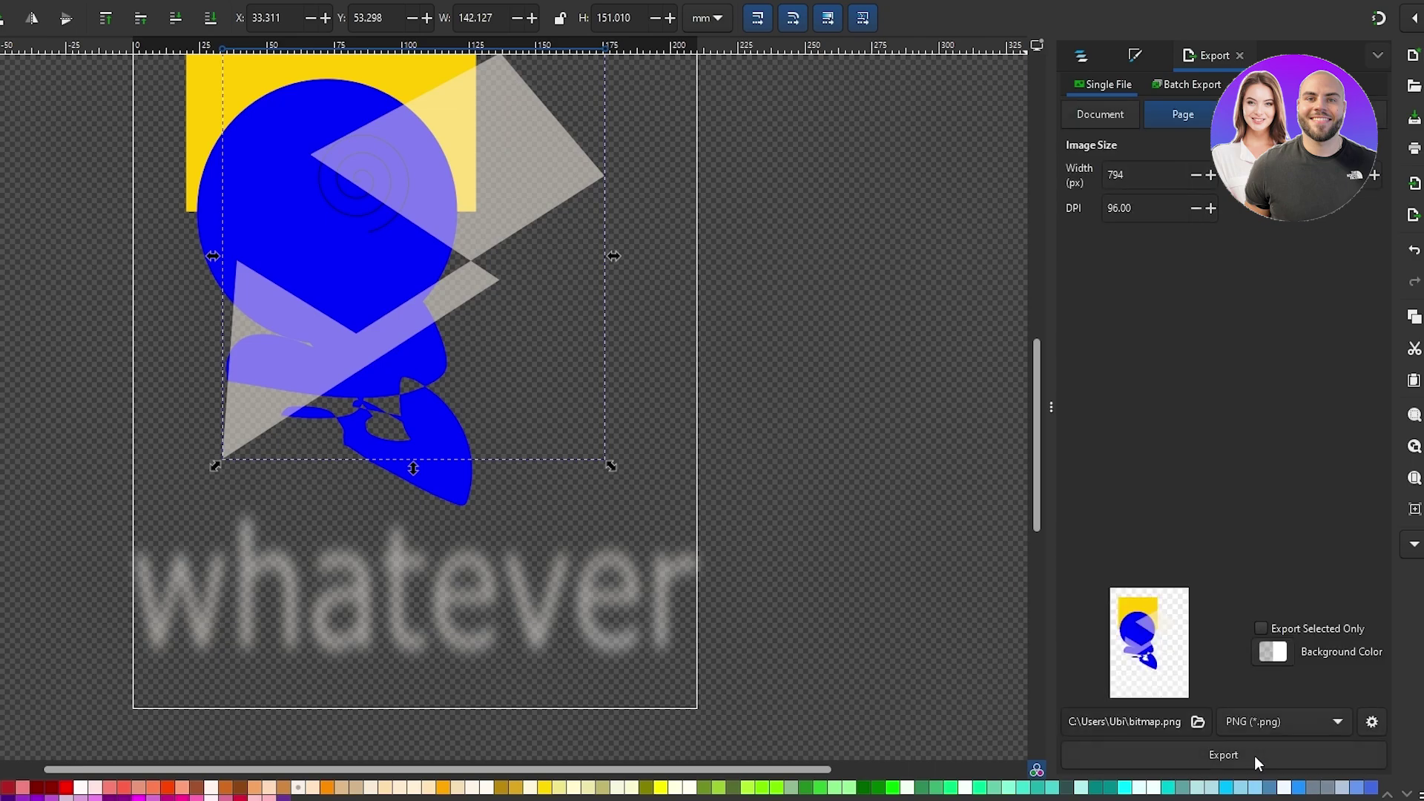